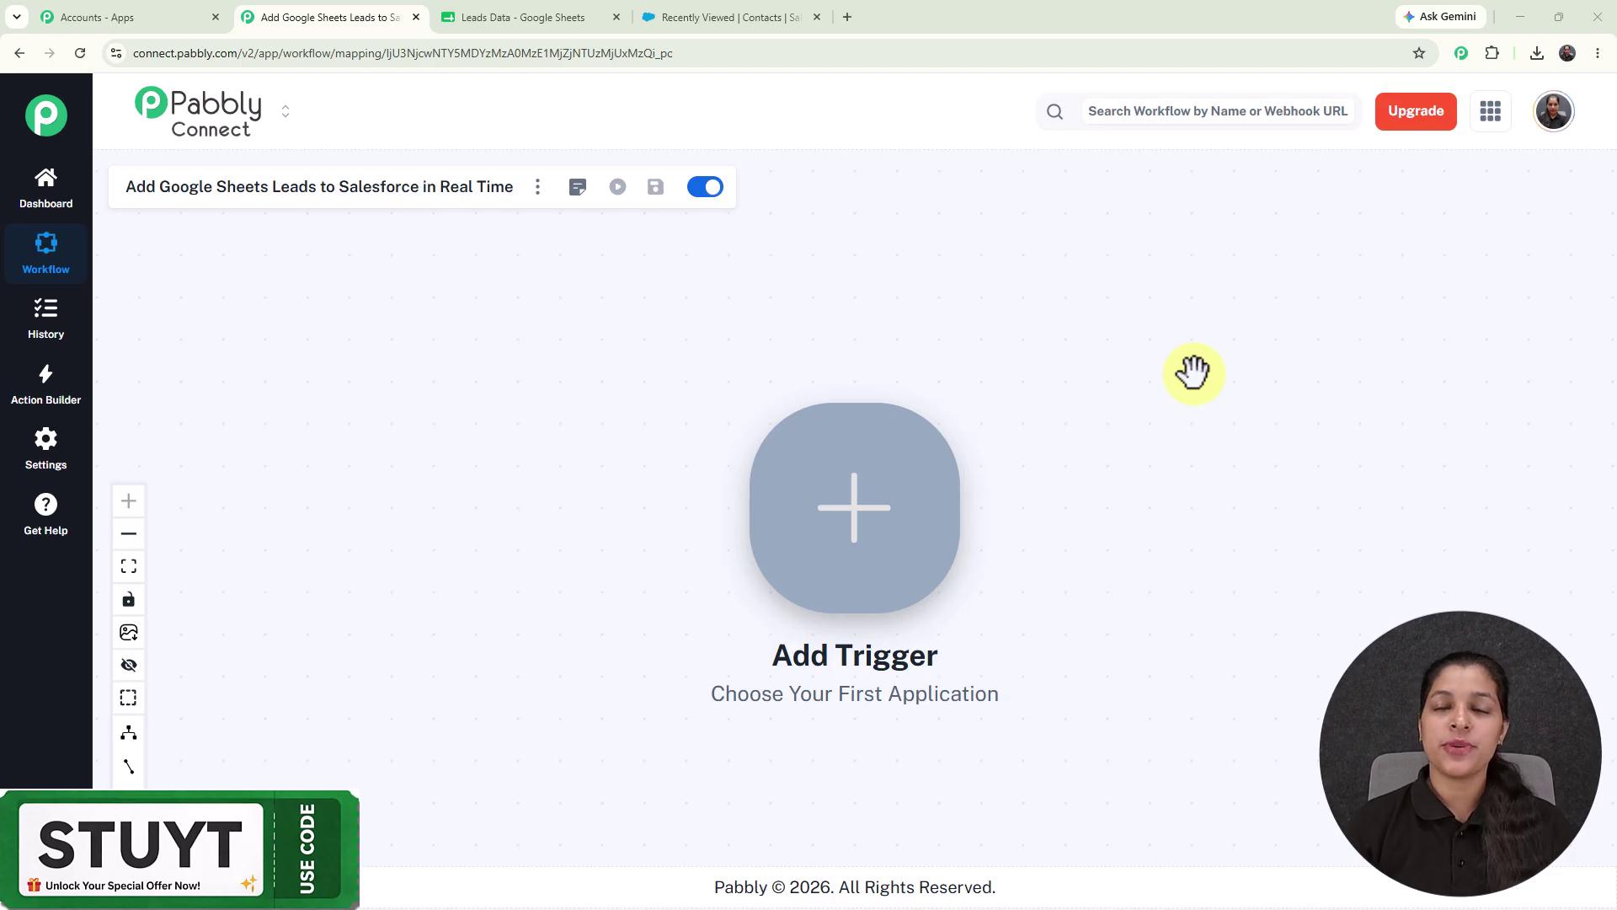
Open pabbly.com/connect in a new browser tab and dismiss the lifetime deal pop-up
click(847, 17)
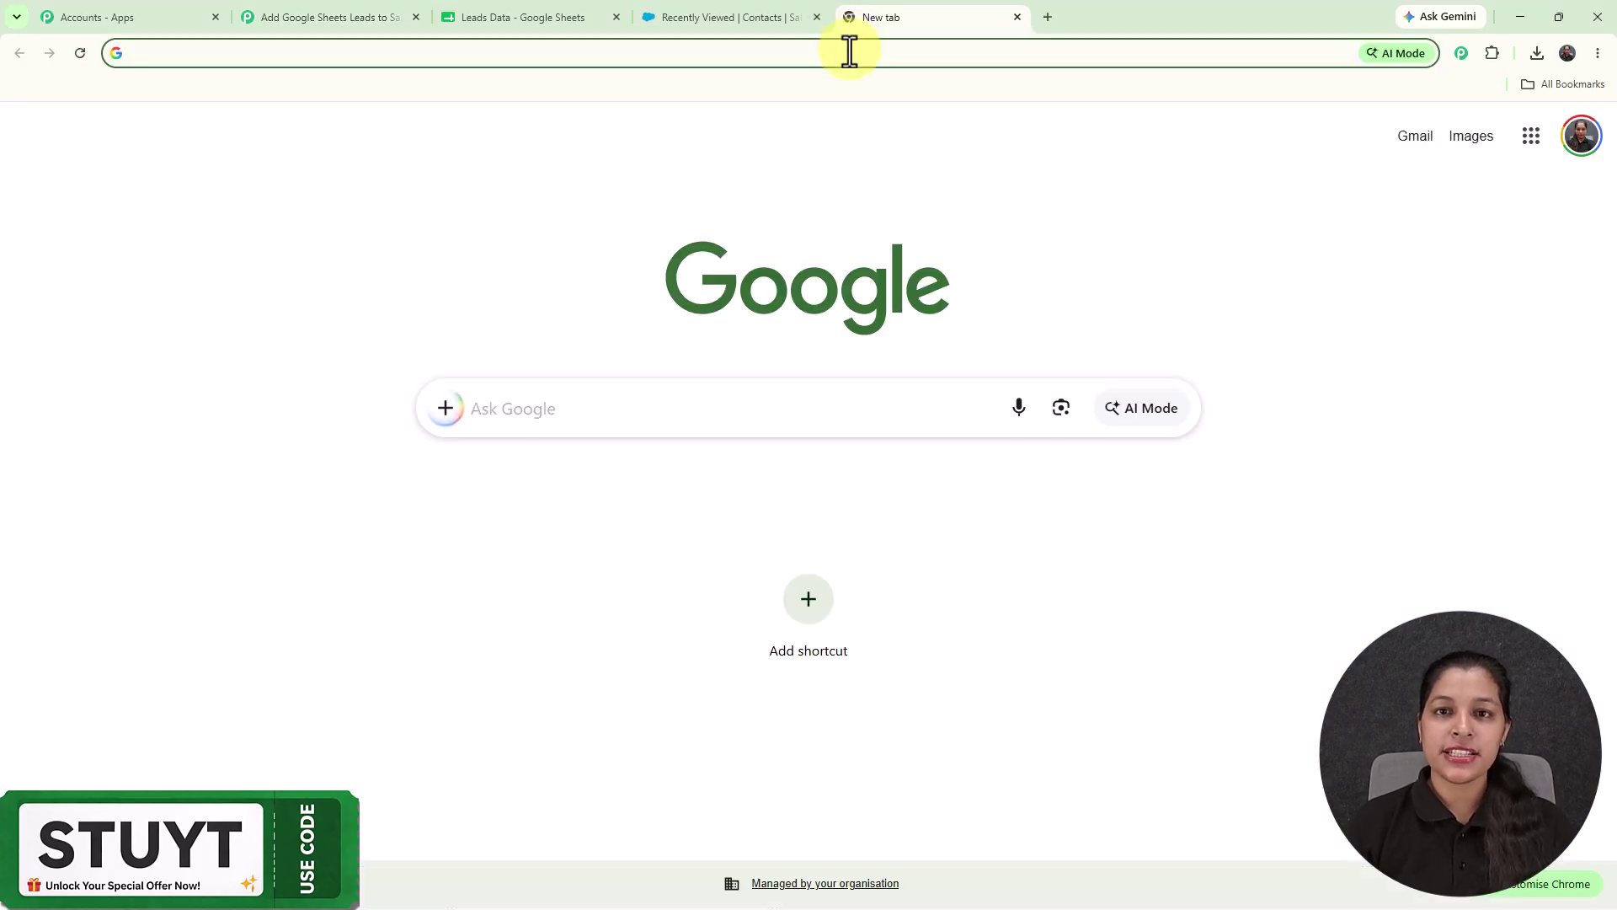
text(pabbly.com/co)
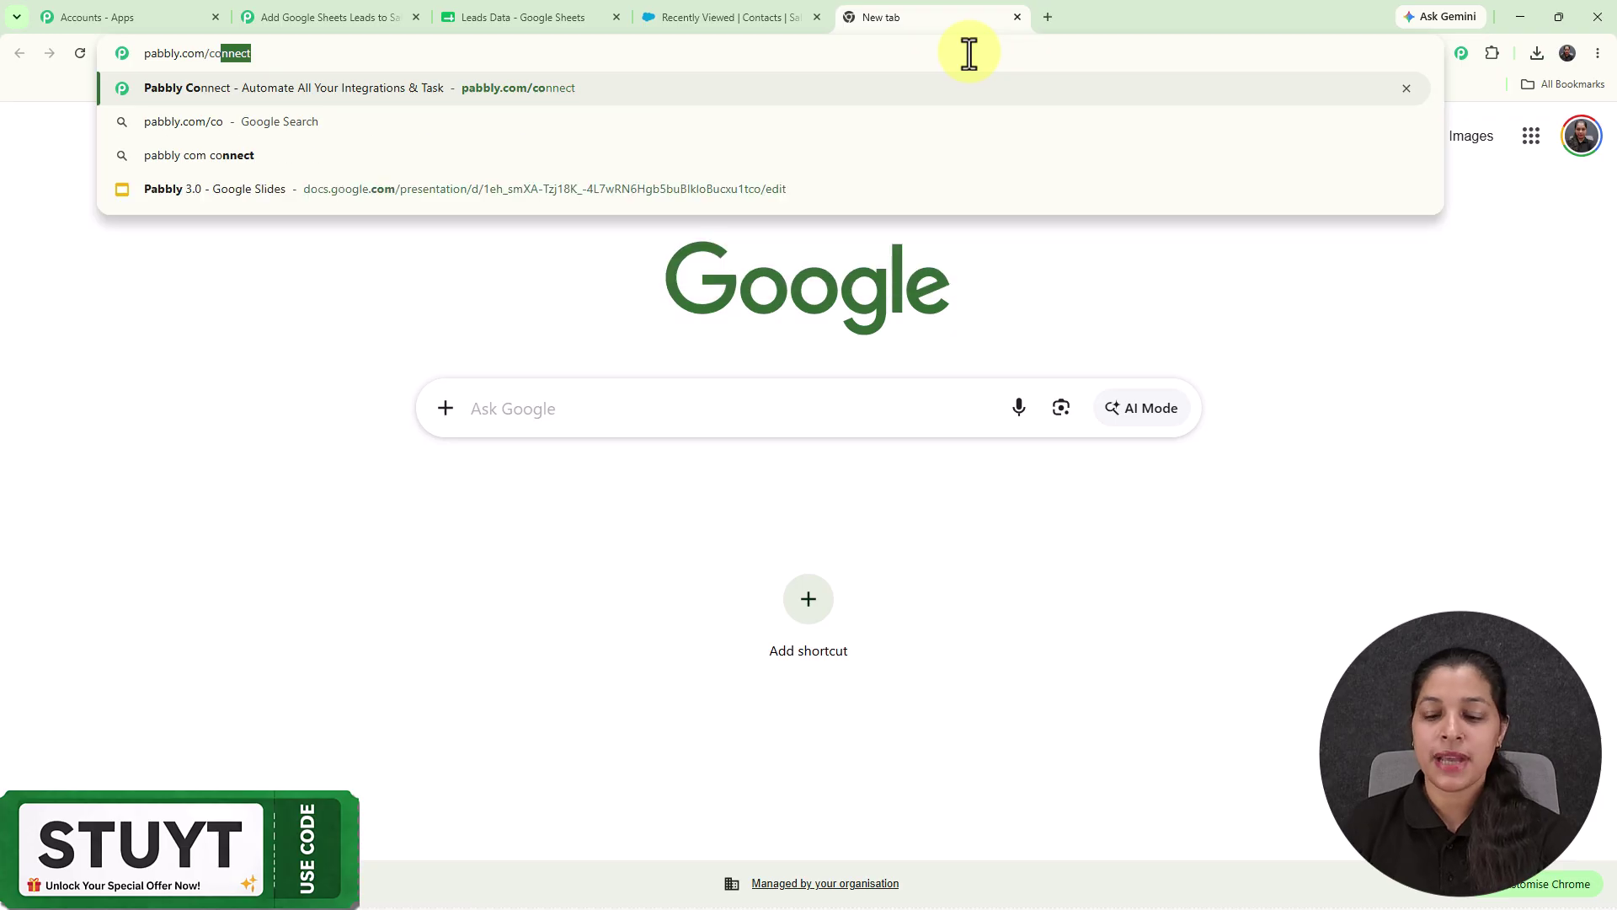
key(Return)
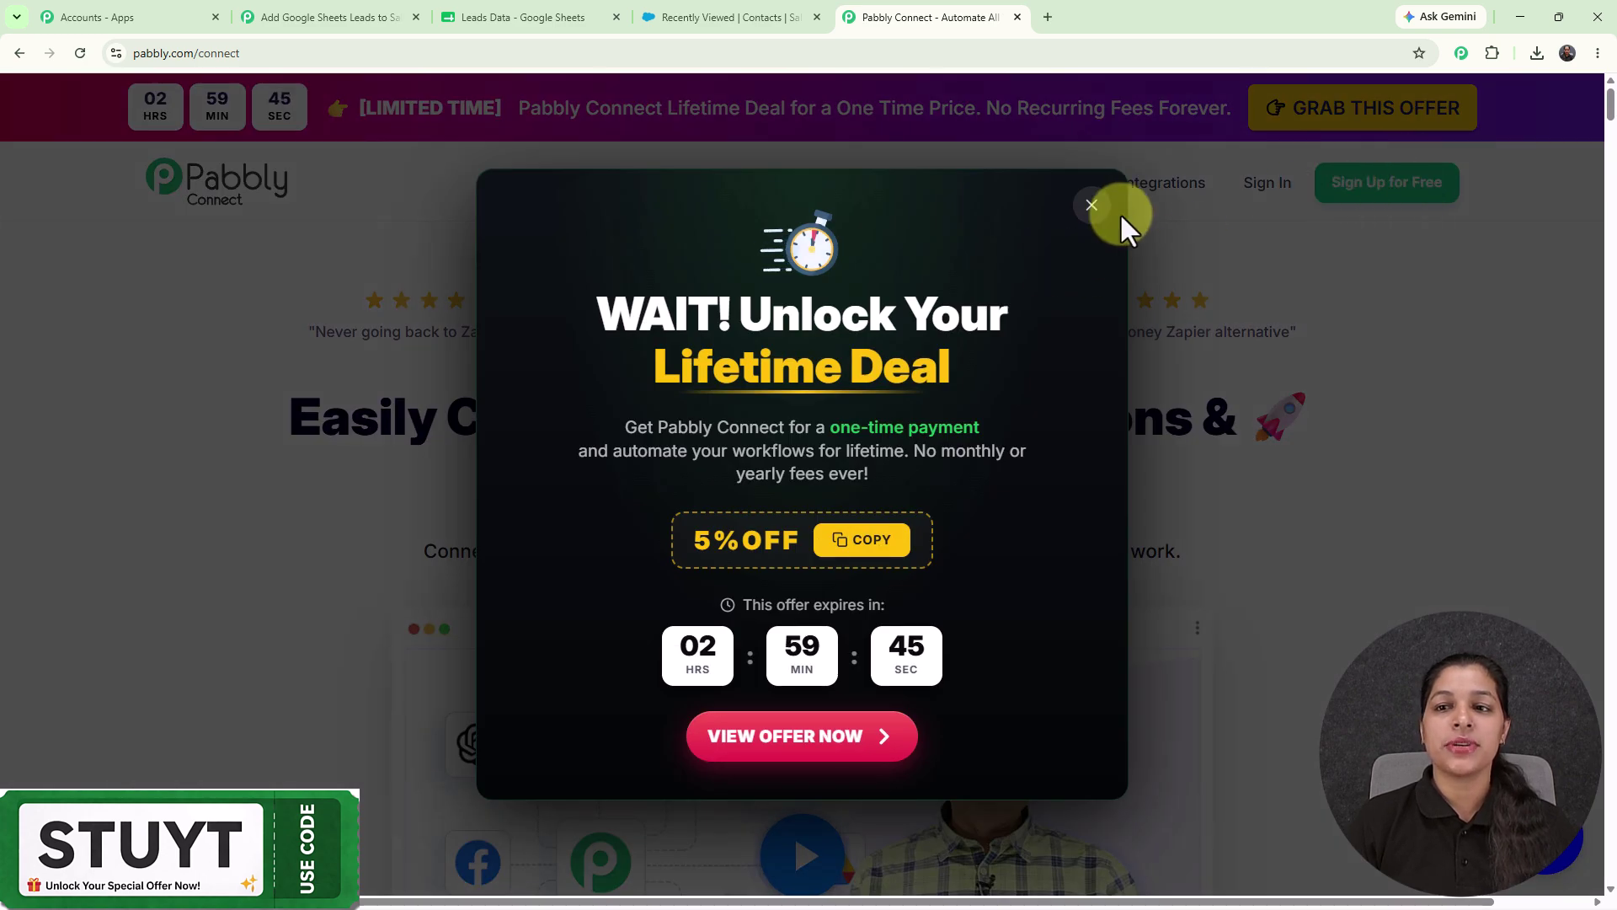
click(1088, 207)
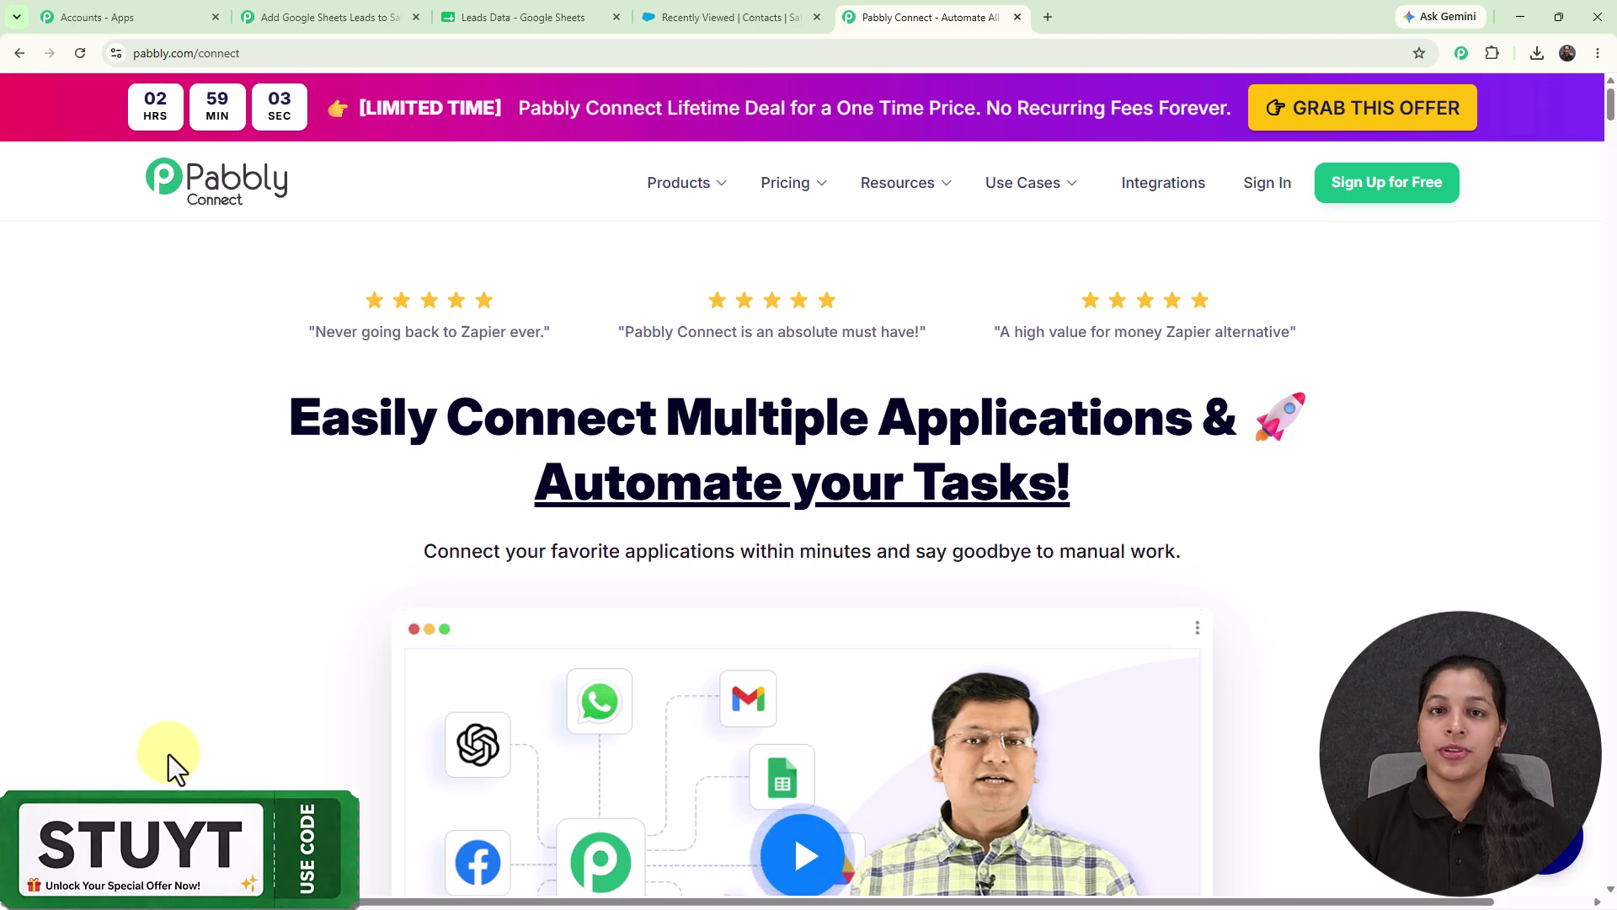
In the Add Google Sheets Leads to Salesforce workflow, set and connect a Google Sheets trigger with the New or Updated Spreadsheet Row event
click(352, 17)
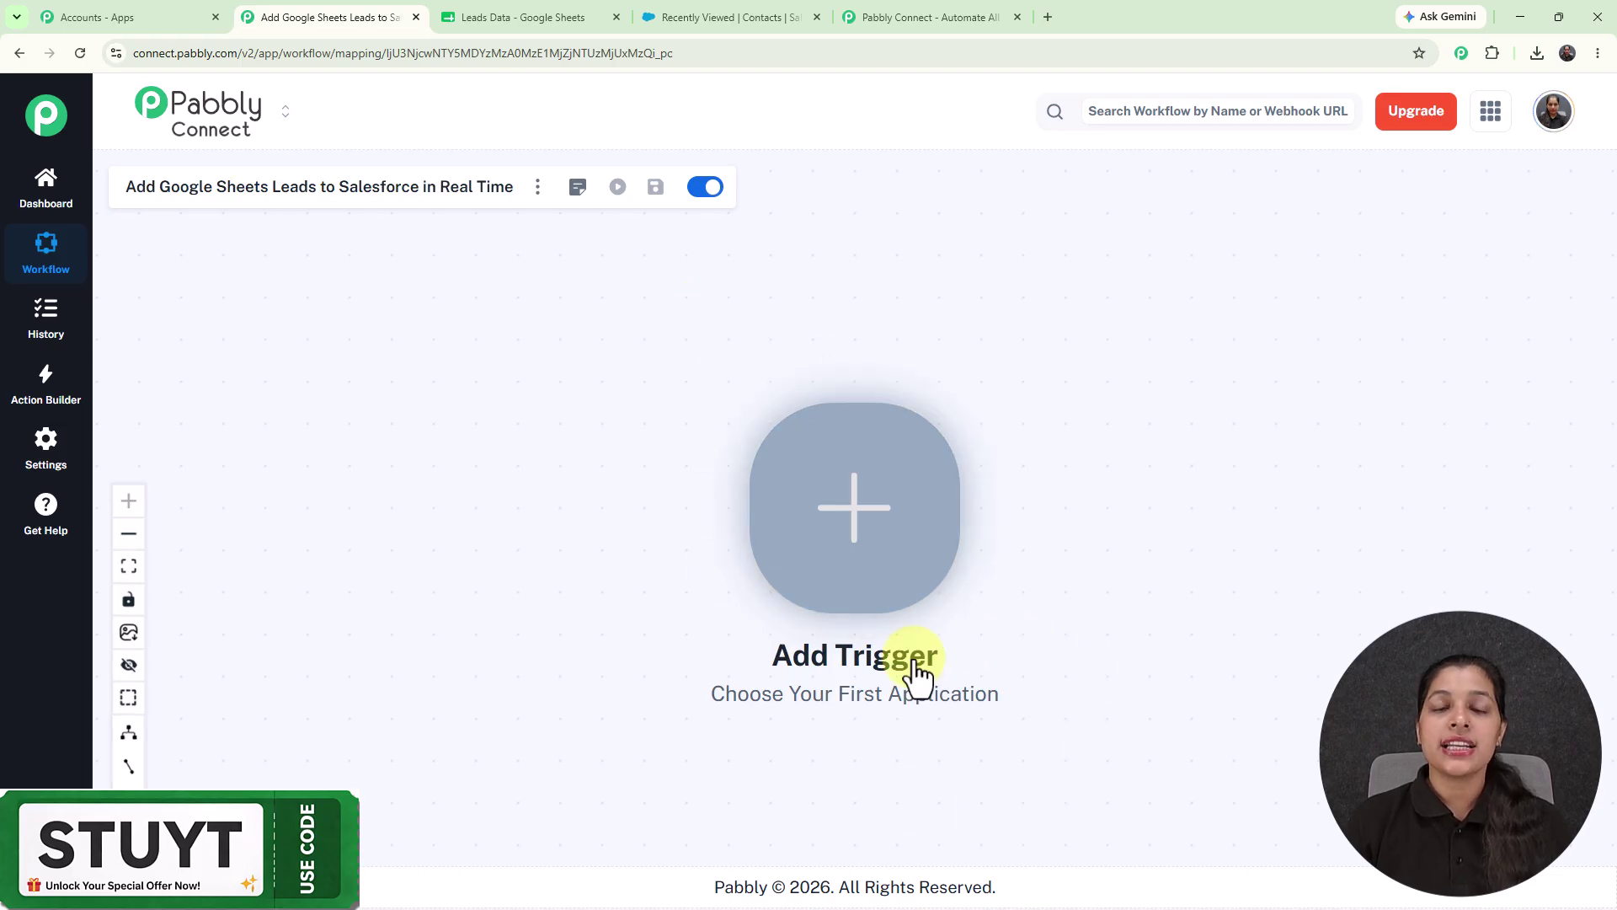
click(887, 566)
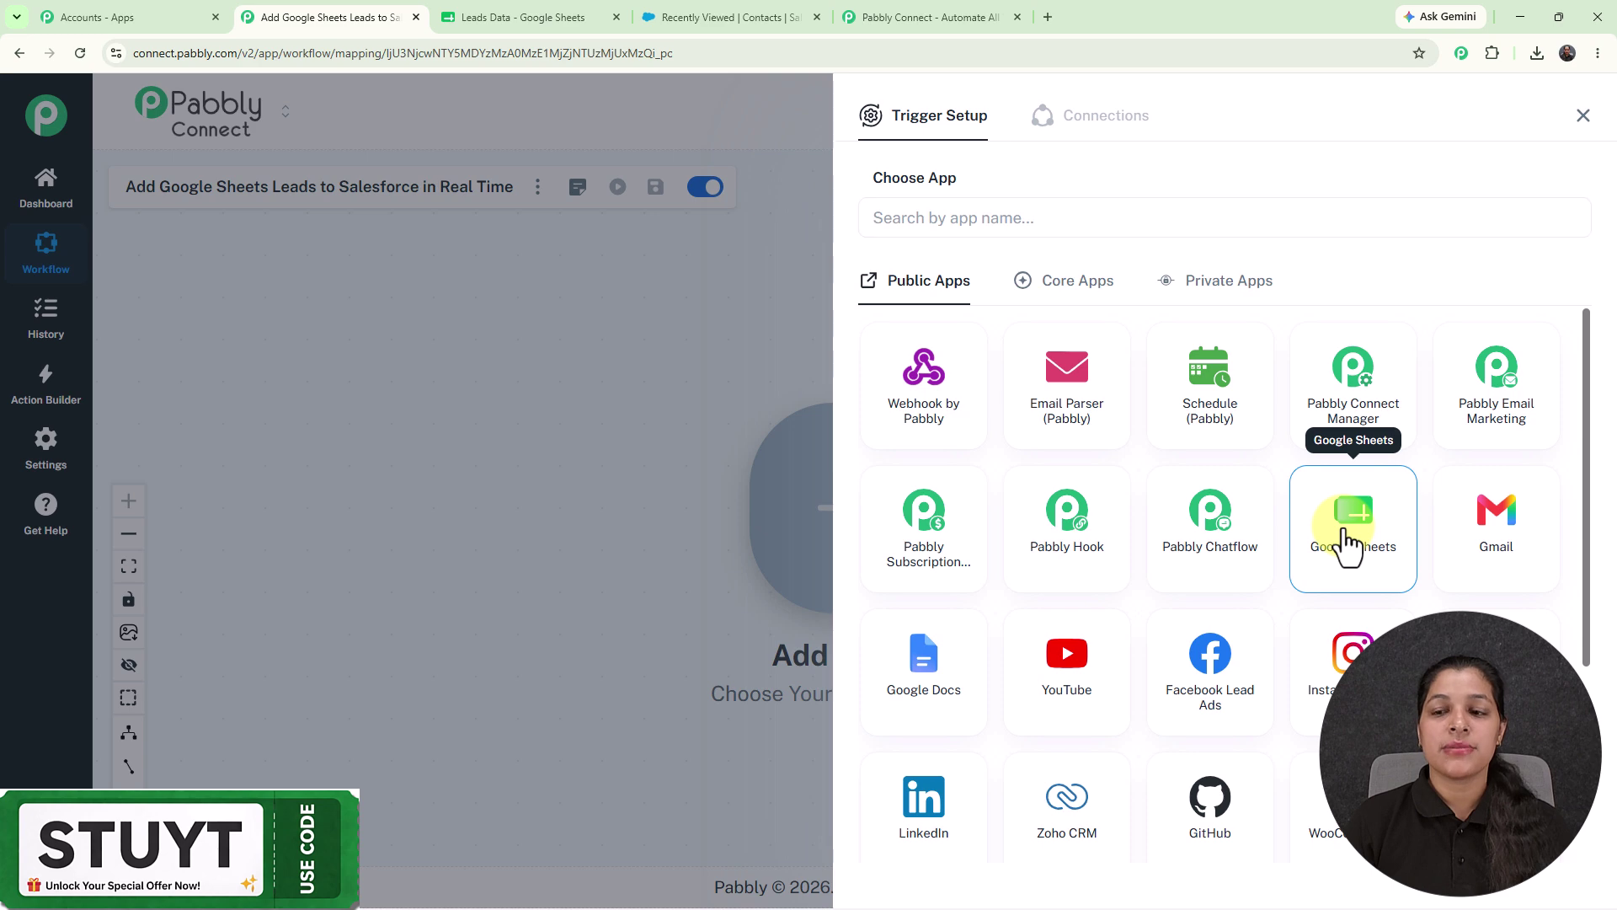
click(1346, 532)
click(1017, 308)
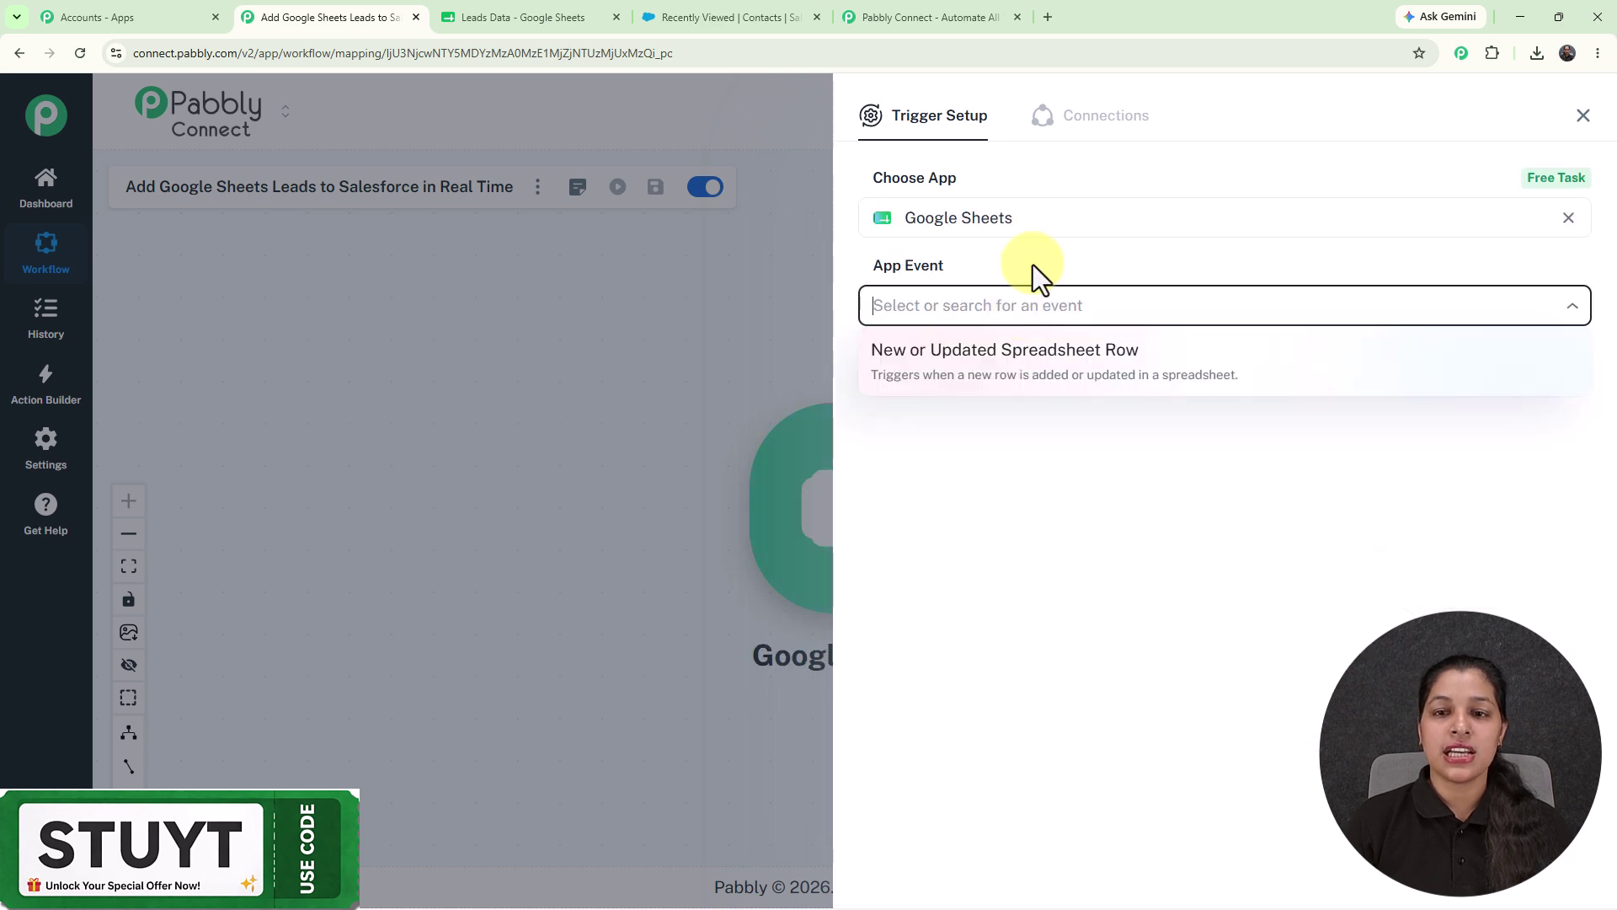
click(1036, 397)
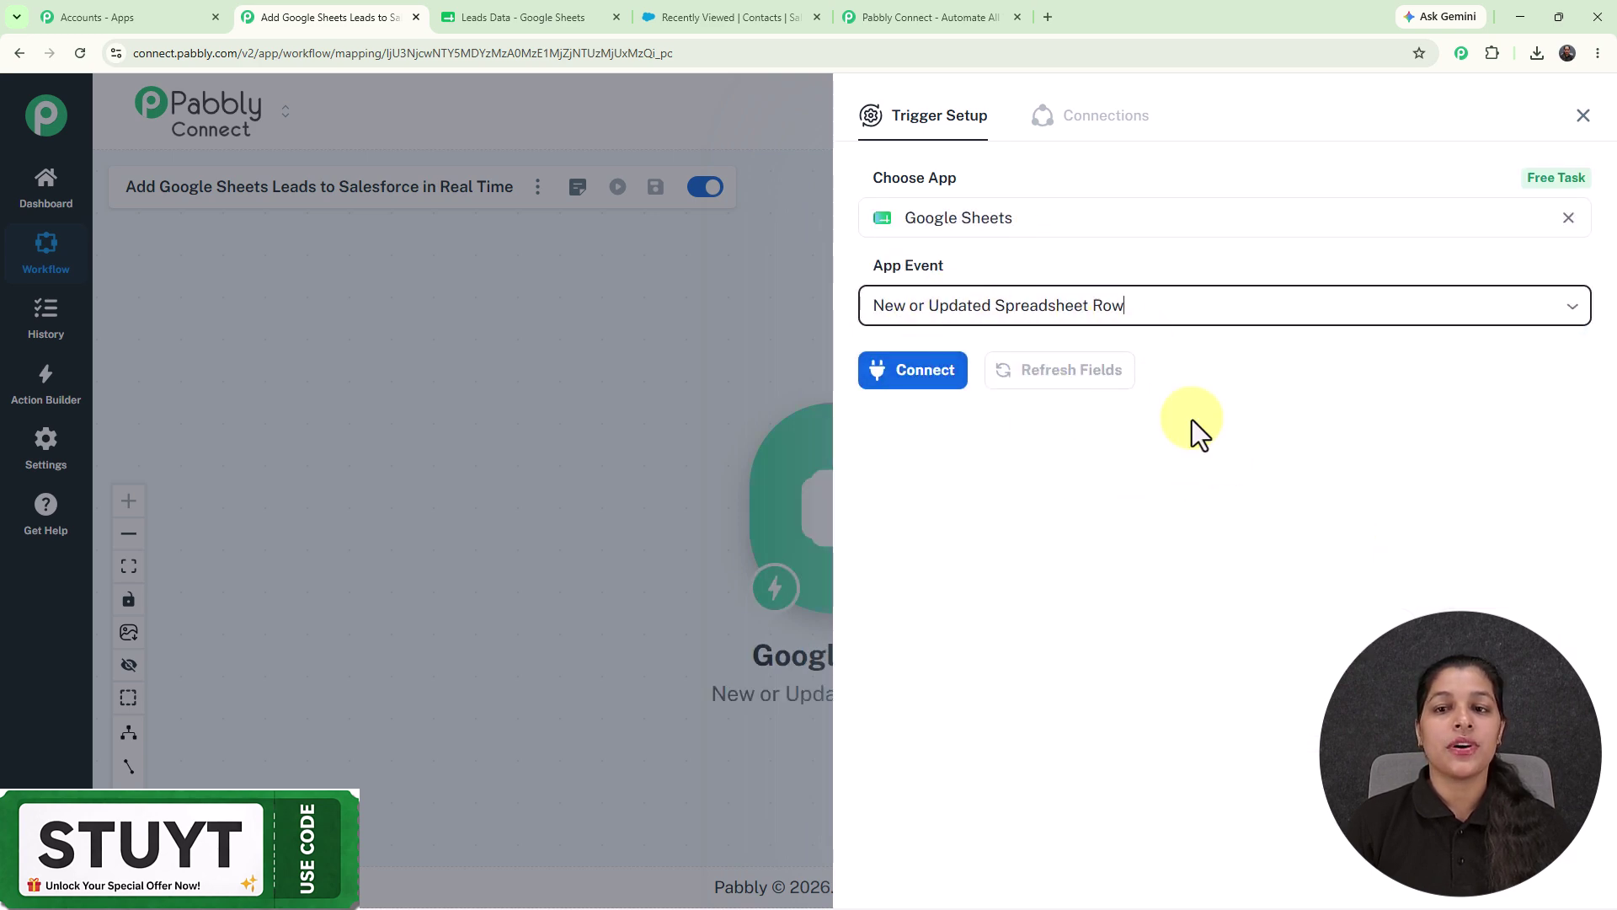
click(935, 390)
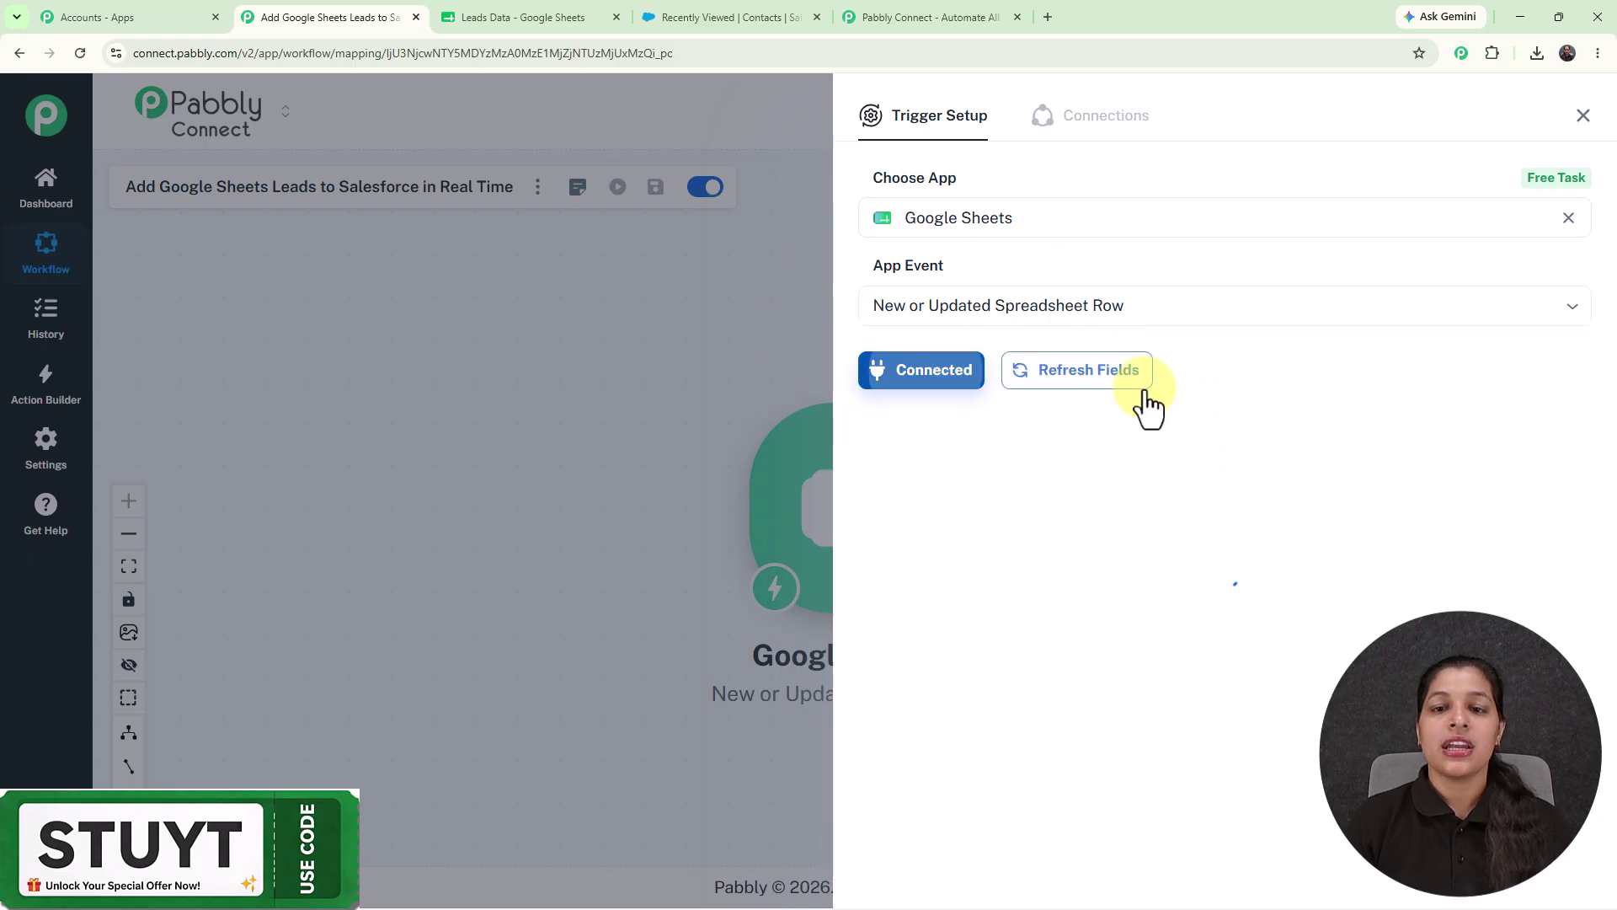
Copy the webhook URL of the Google Sheets trigger
scroll(1190, 517, down, 3)
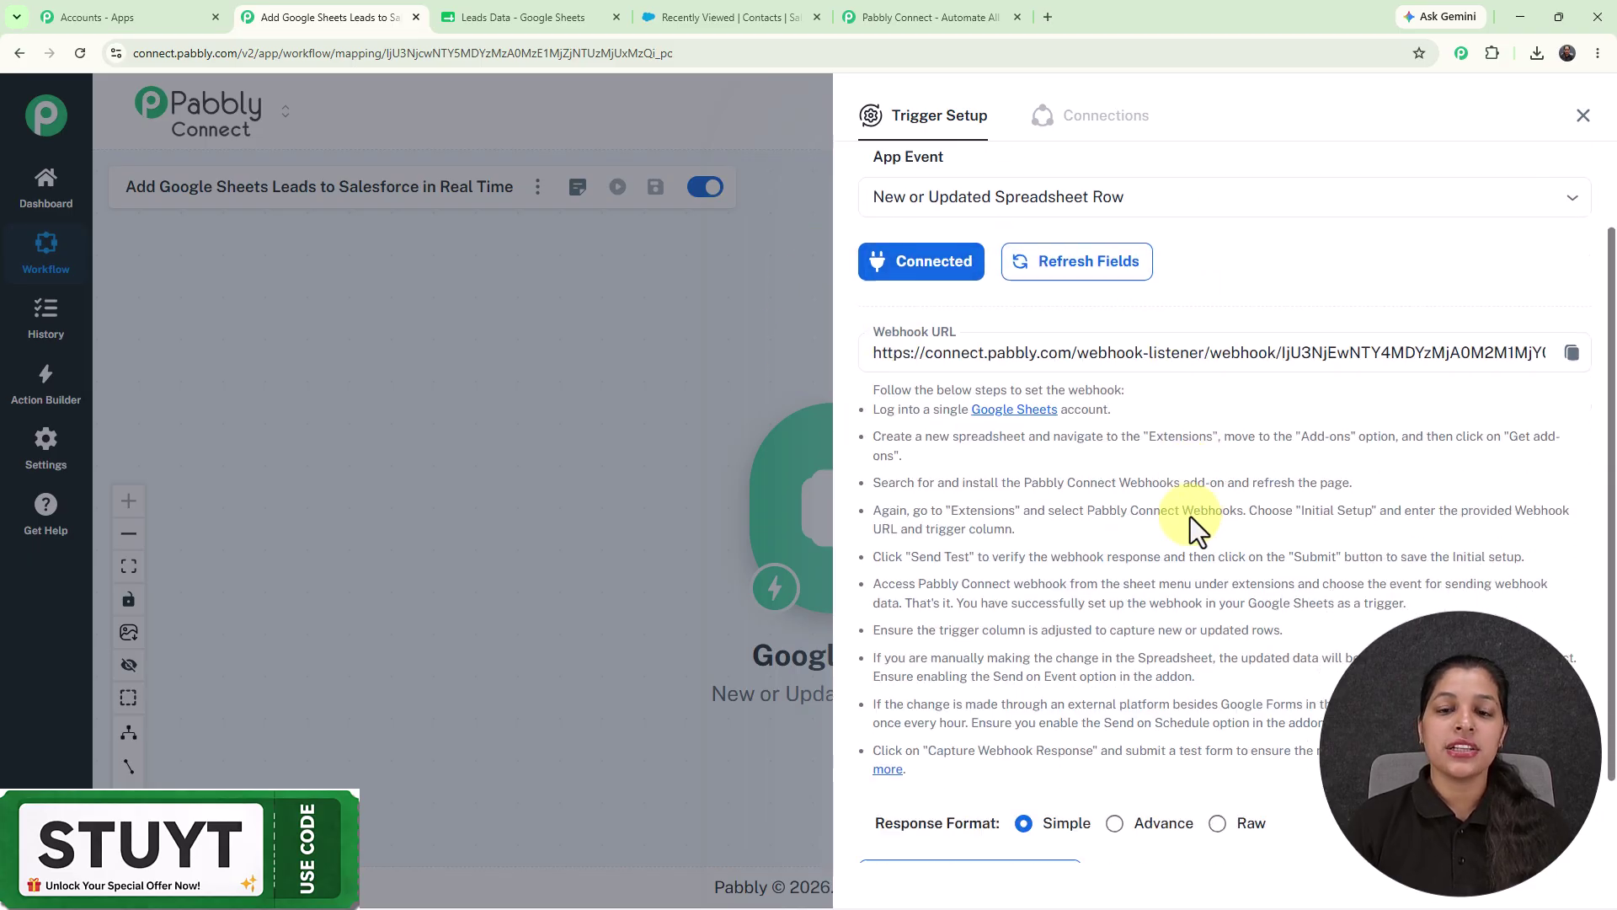
scroll(1044, 396, up, 1)
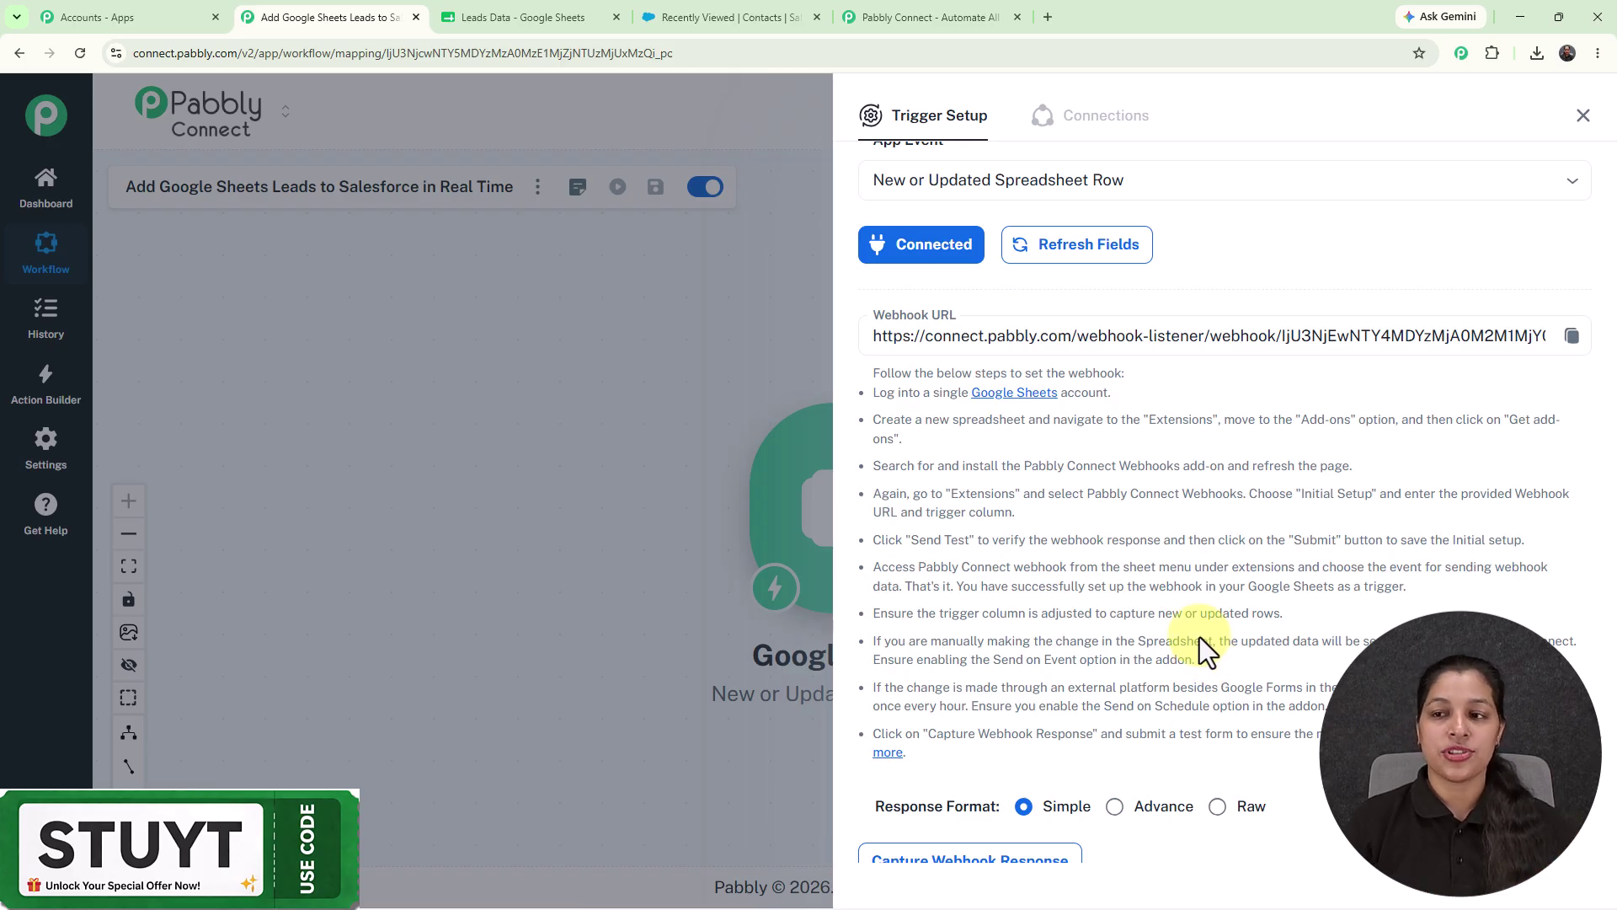
click(1569, 336)
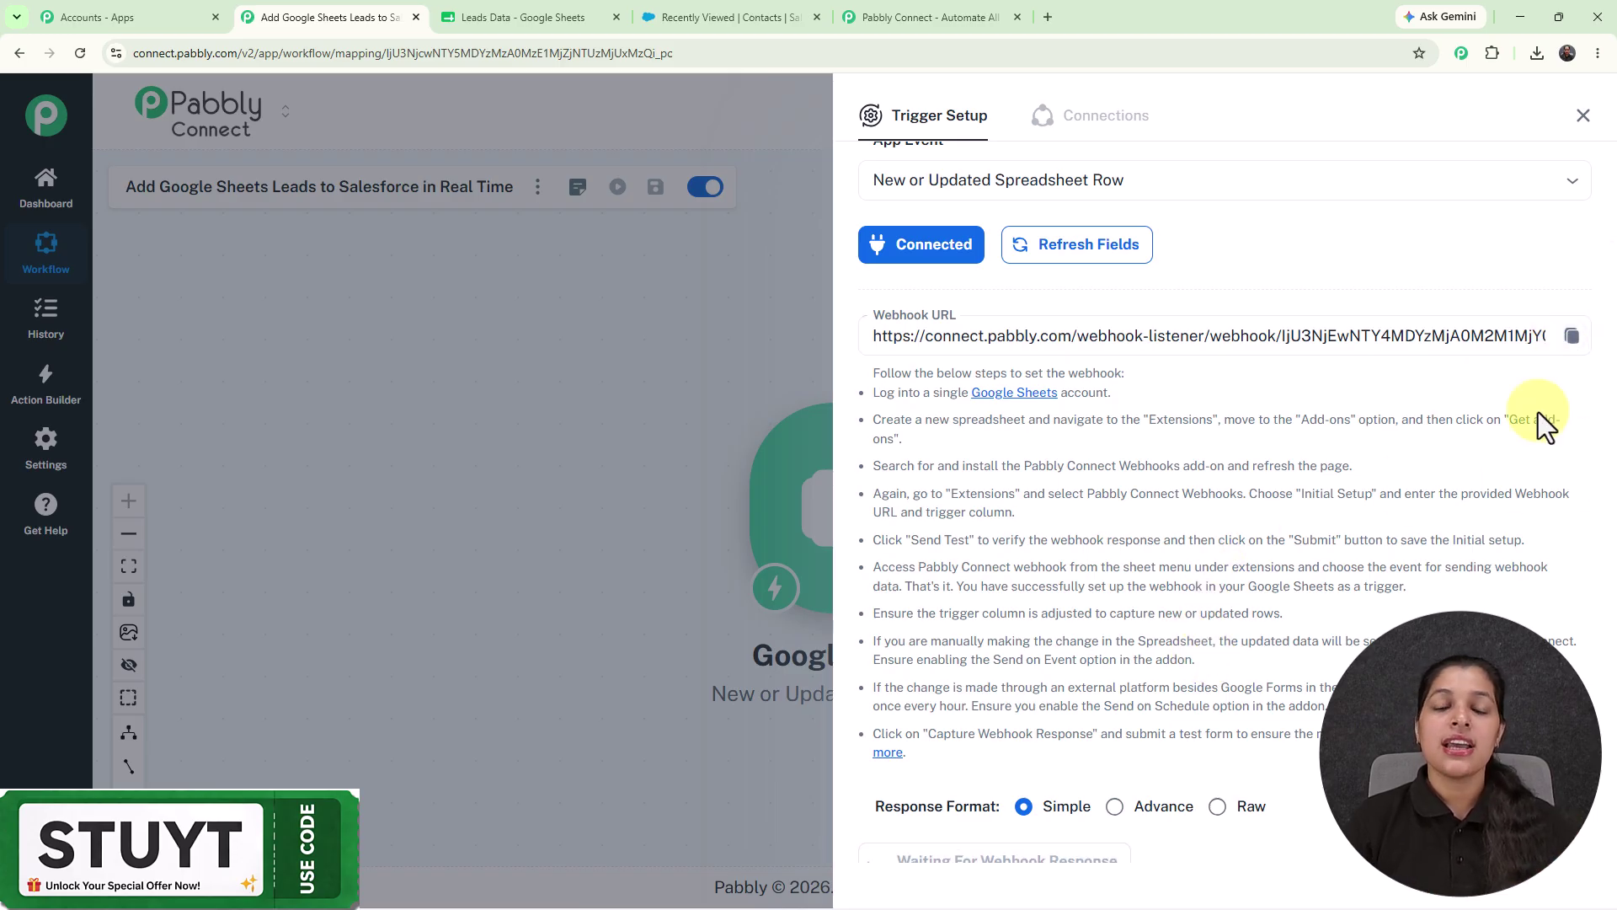
In the Leads Data spreadsheet, search the add-on marketplace for Pabbly Connect Webhooks, check its installation status, and close the marketplace
click(477, 18)
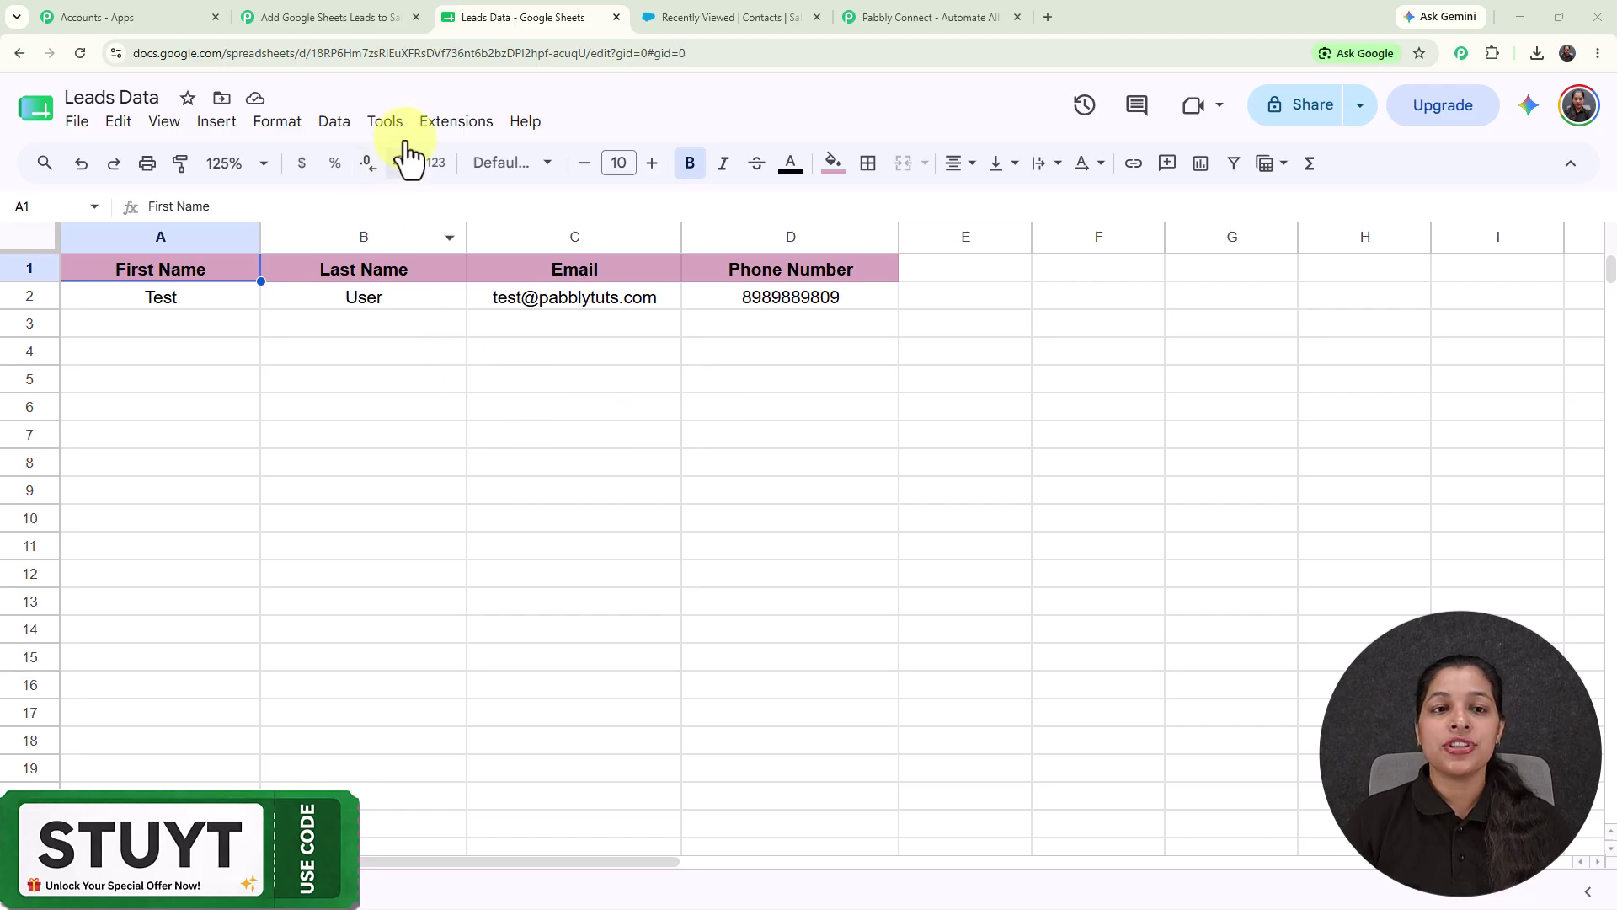
click(430, 127)
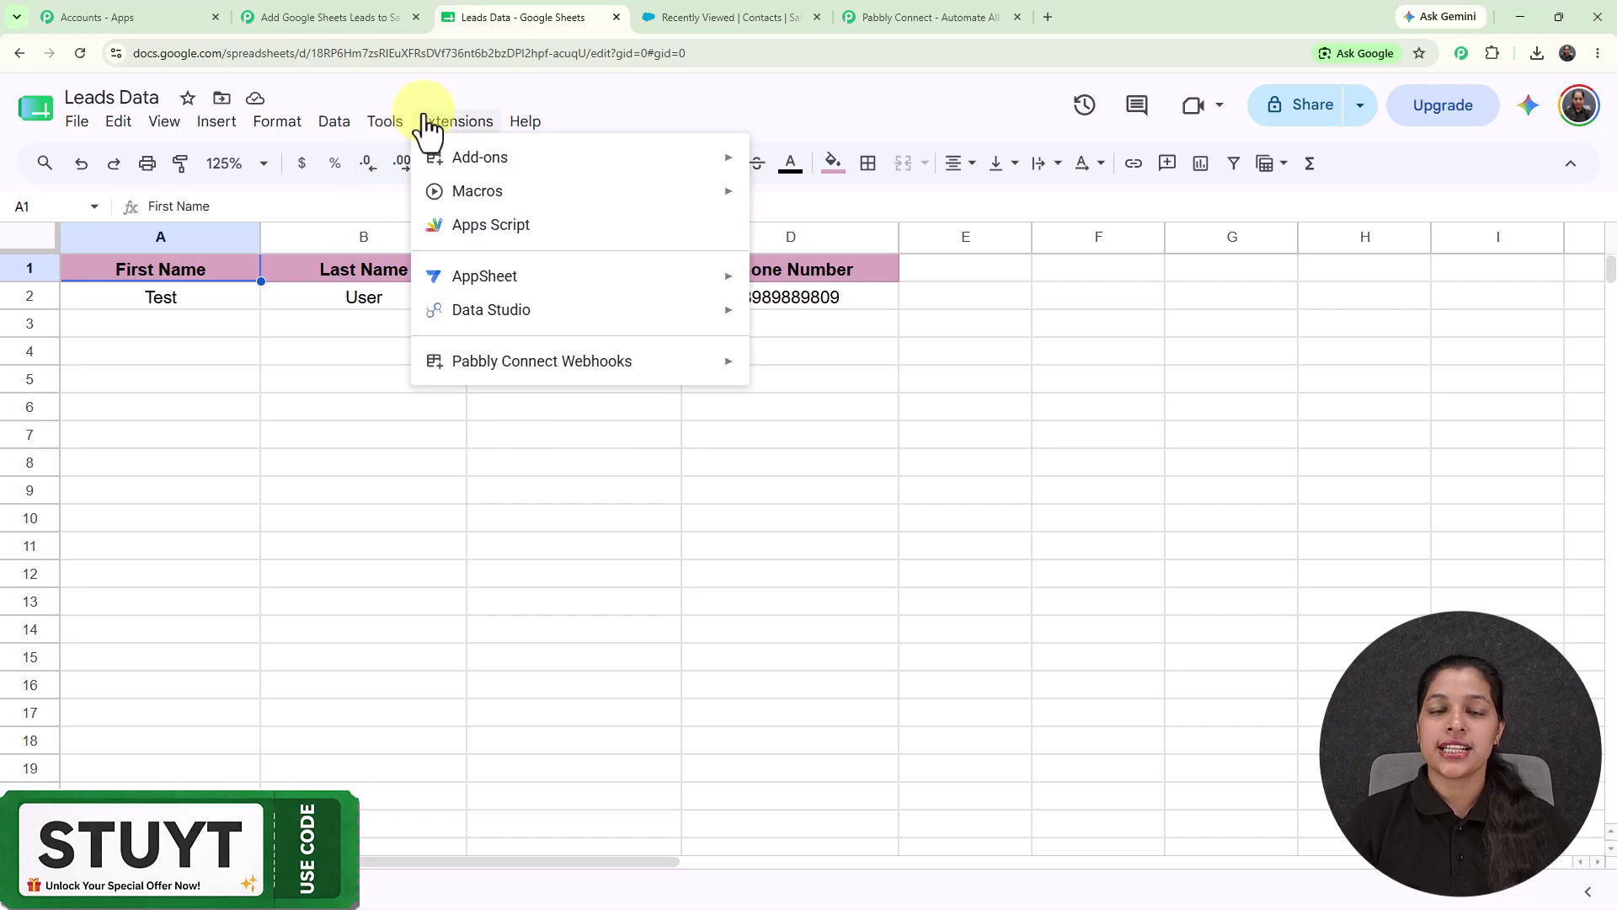
mouse_move(440, 164)
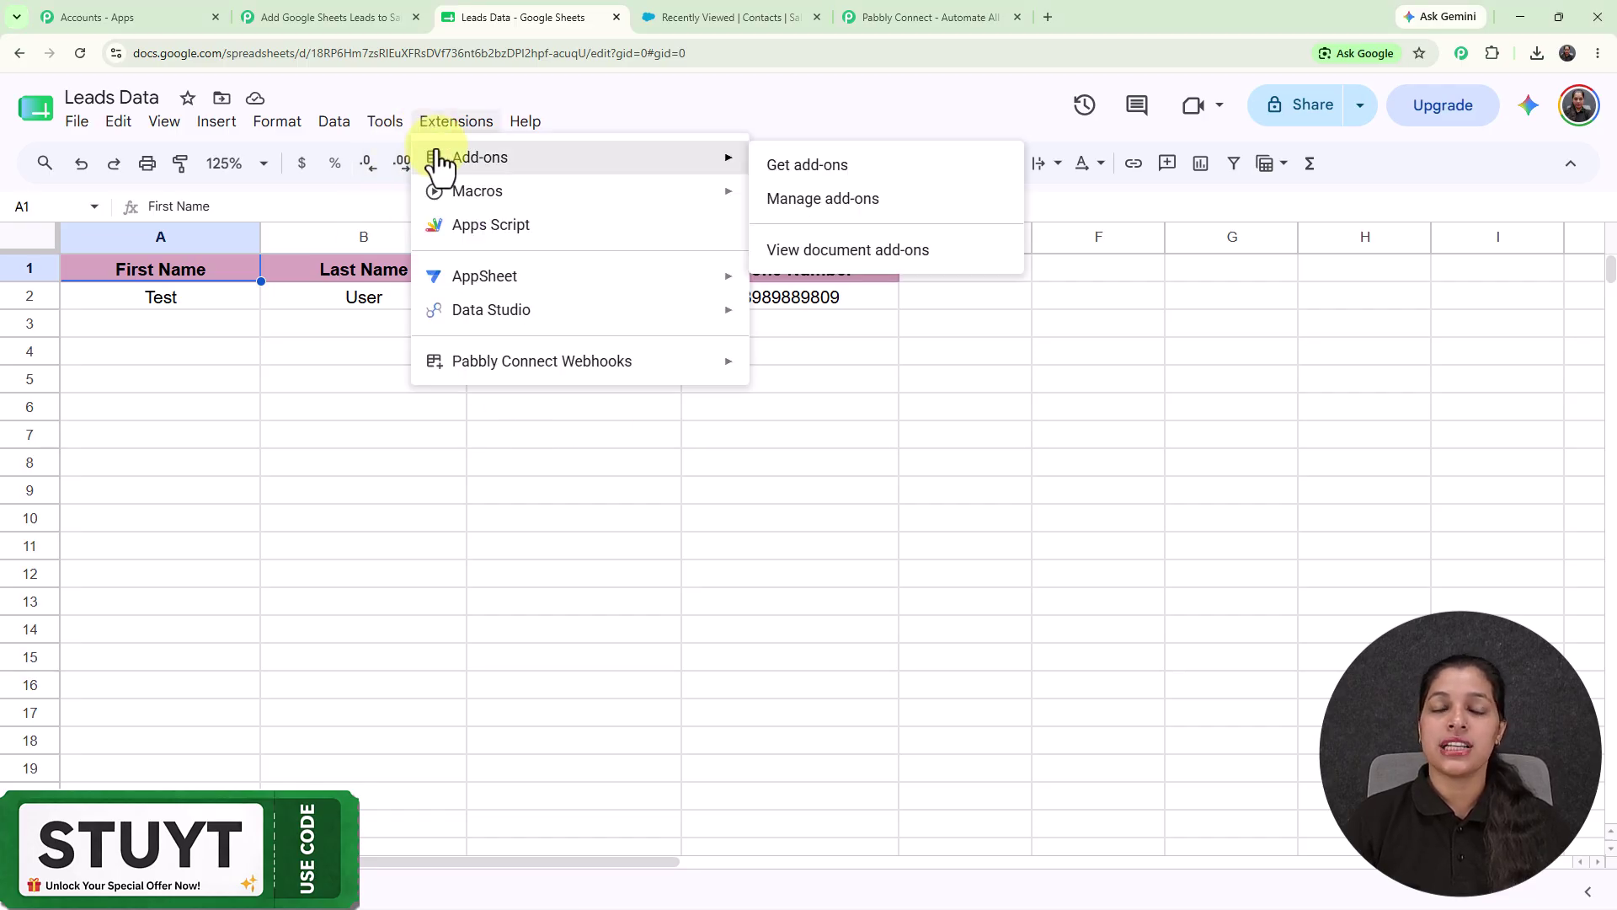
click(817, 165)
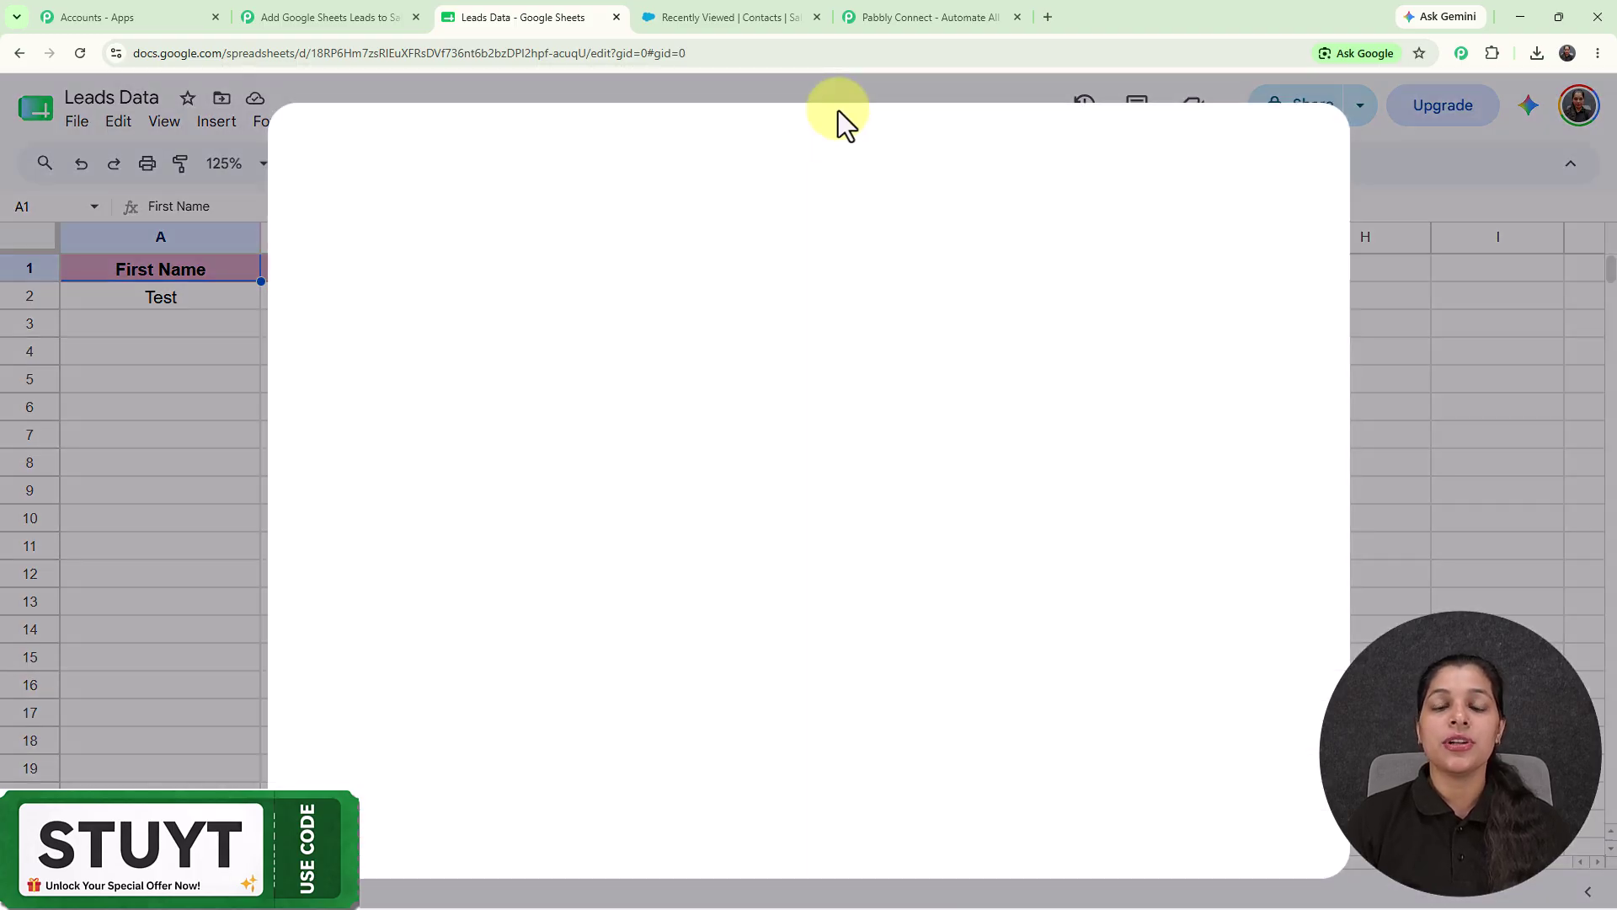
click(836, 160)
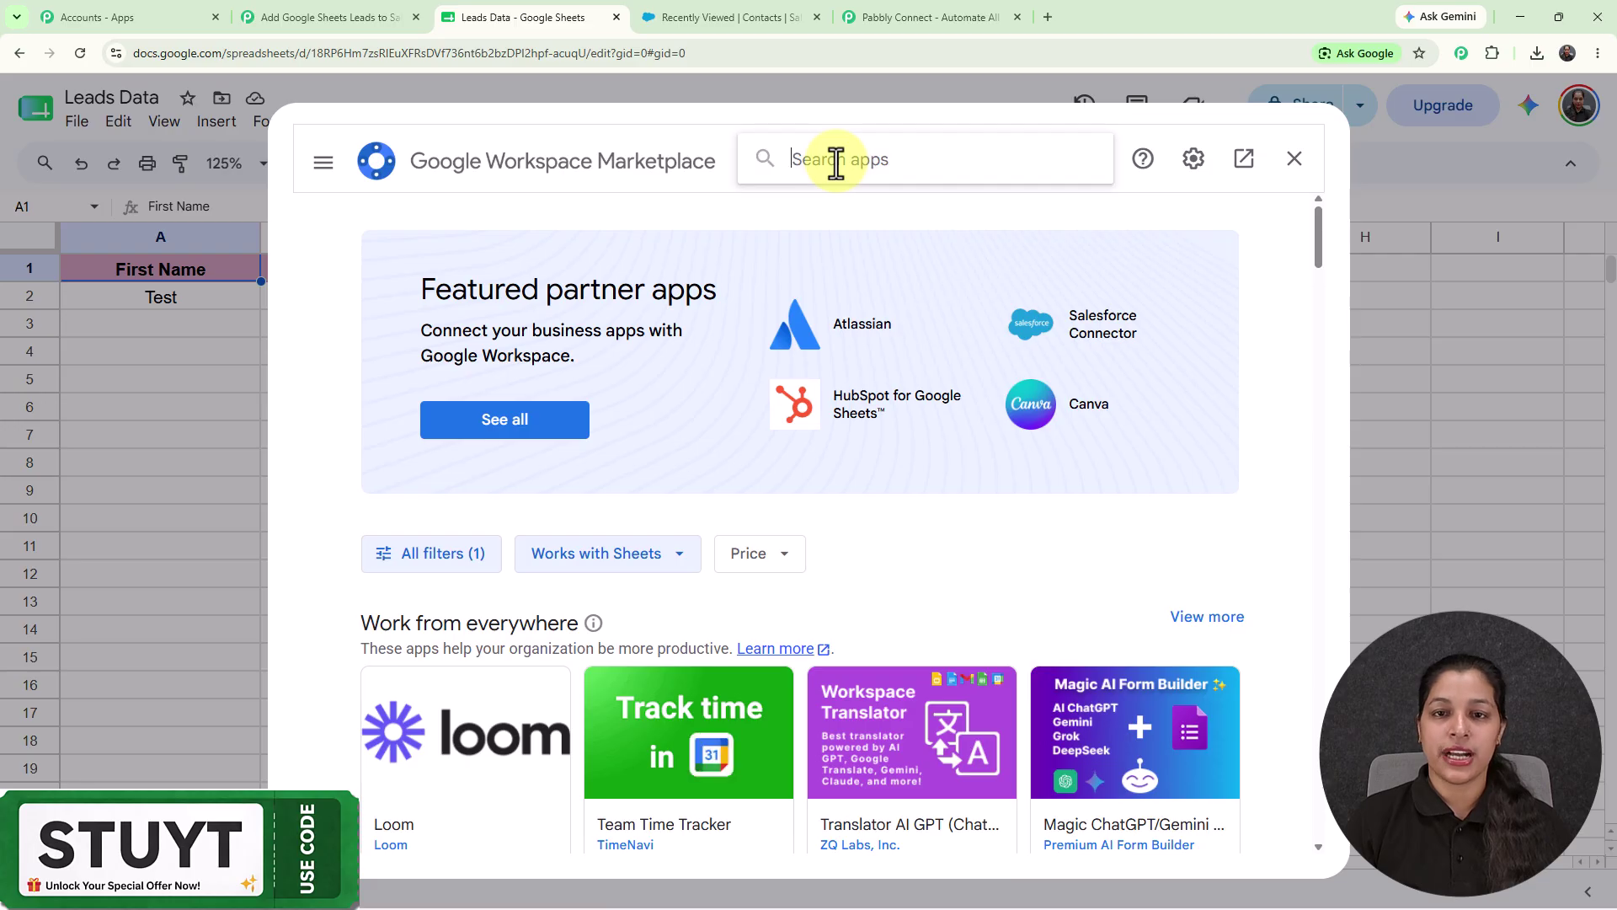
text(pa)
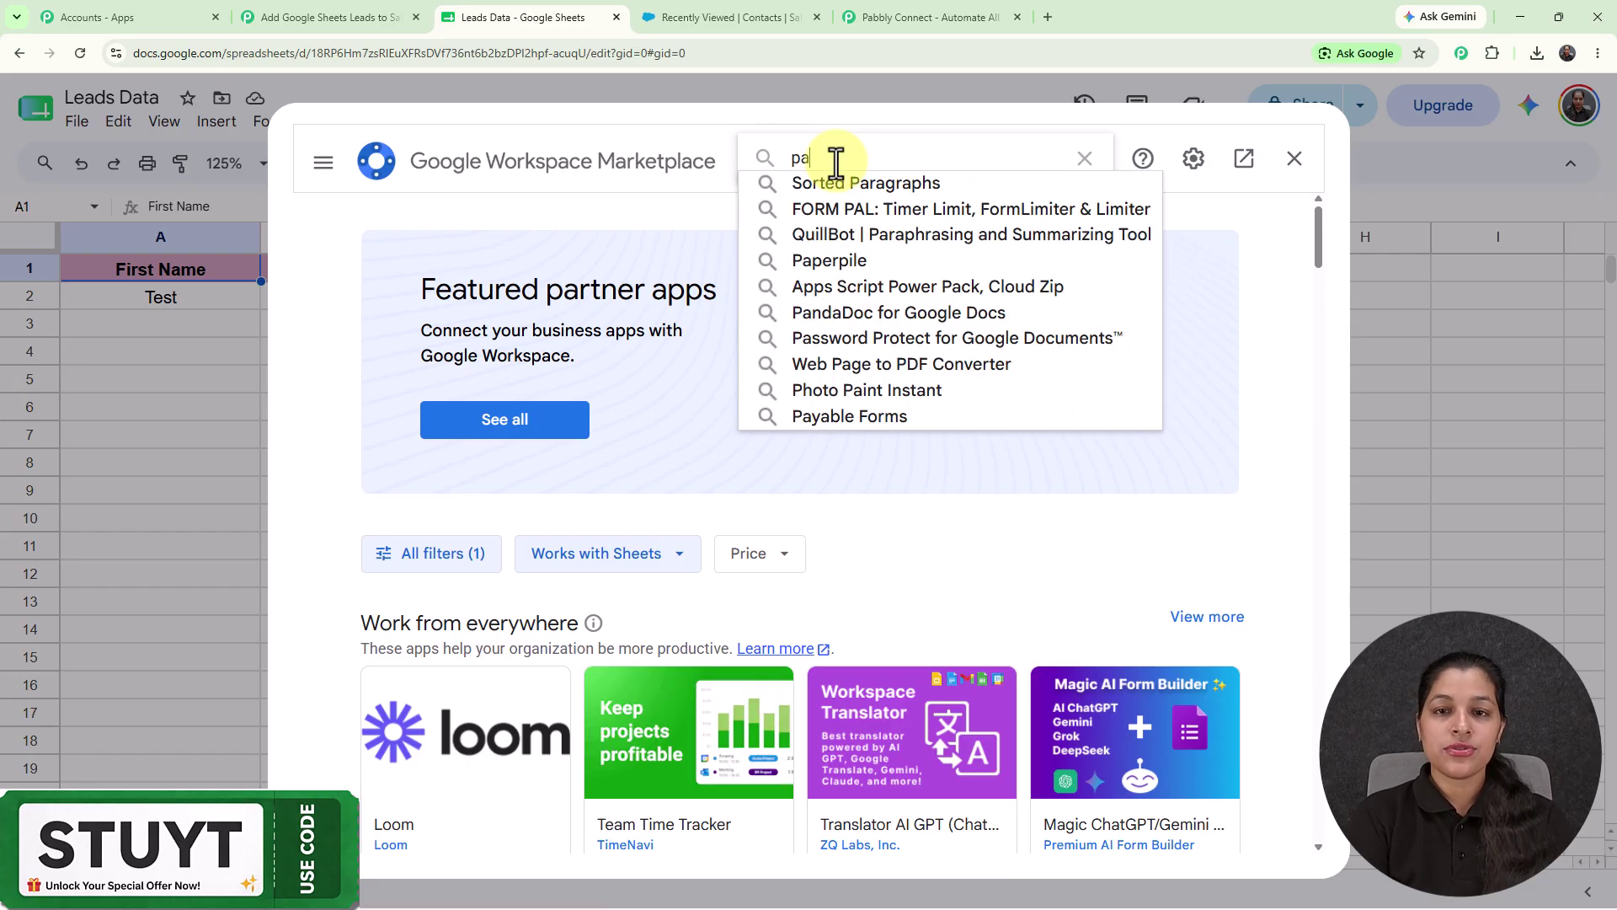
text(bb)
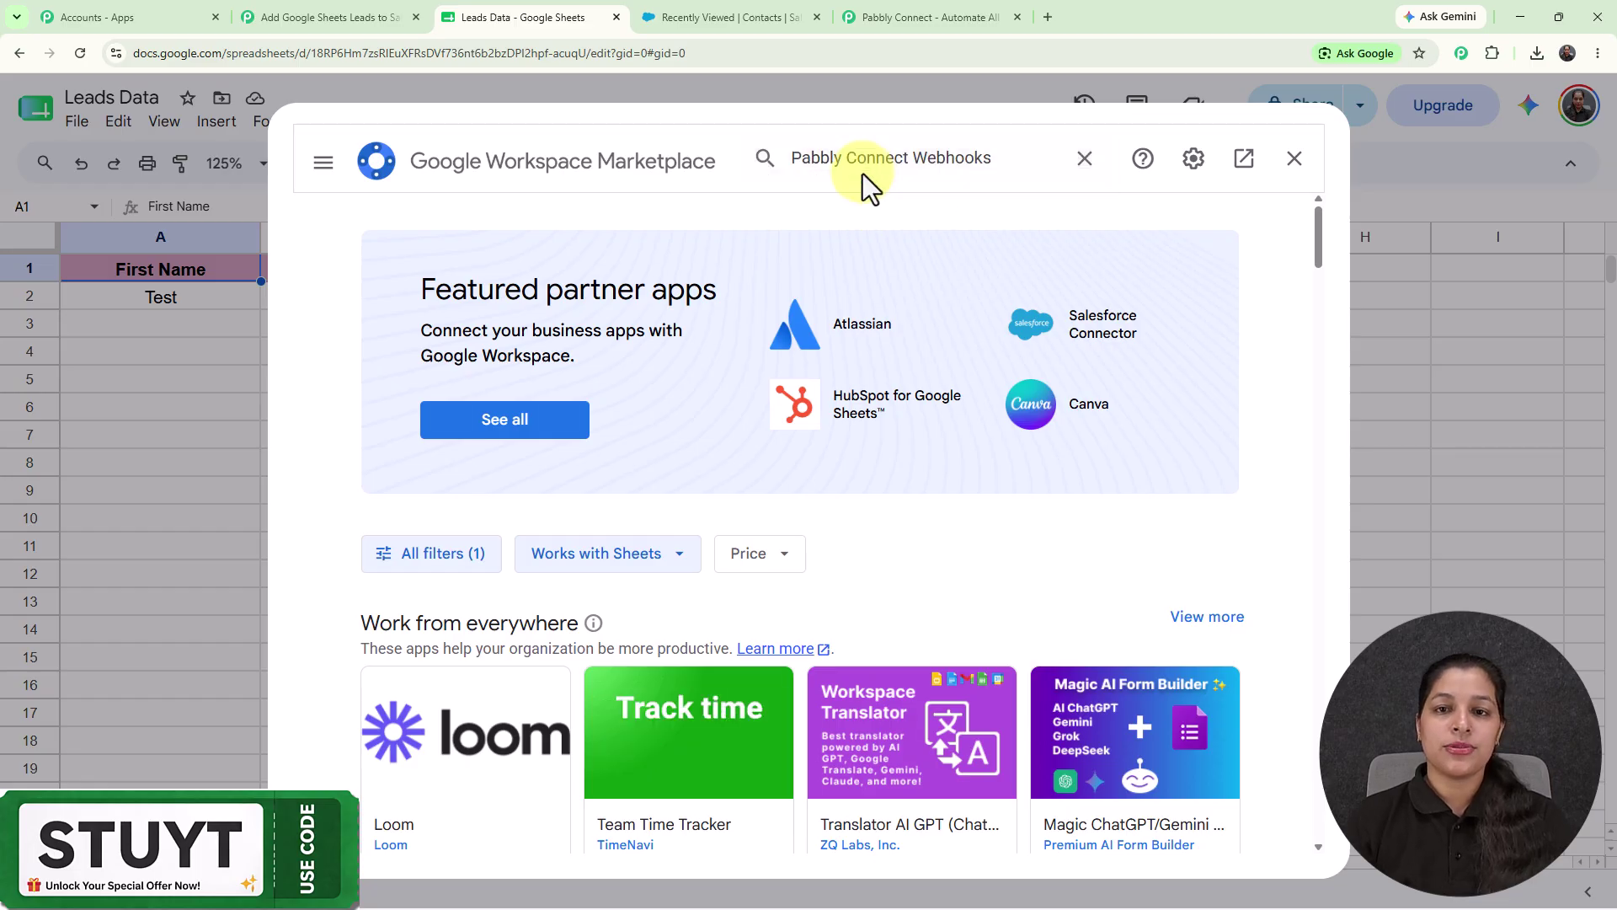
click(864, 179)
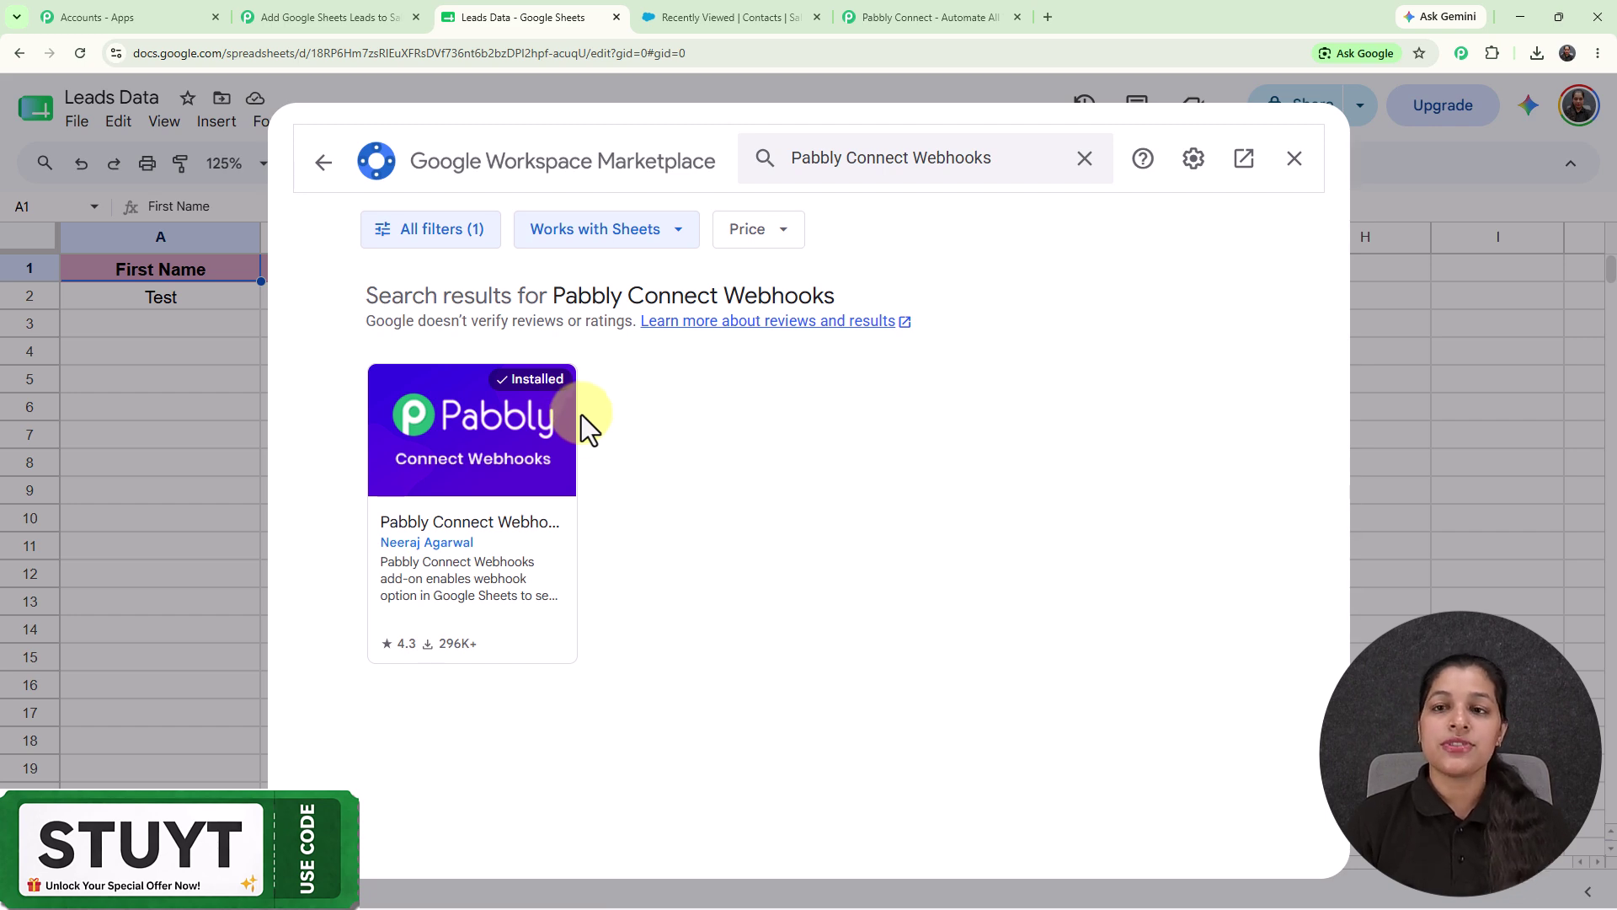
click(1295, 158)
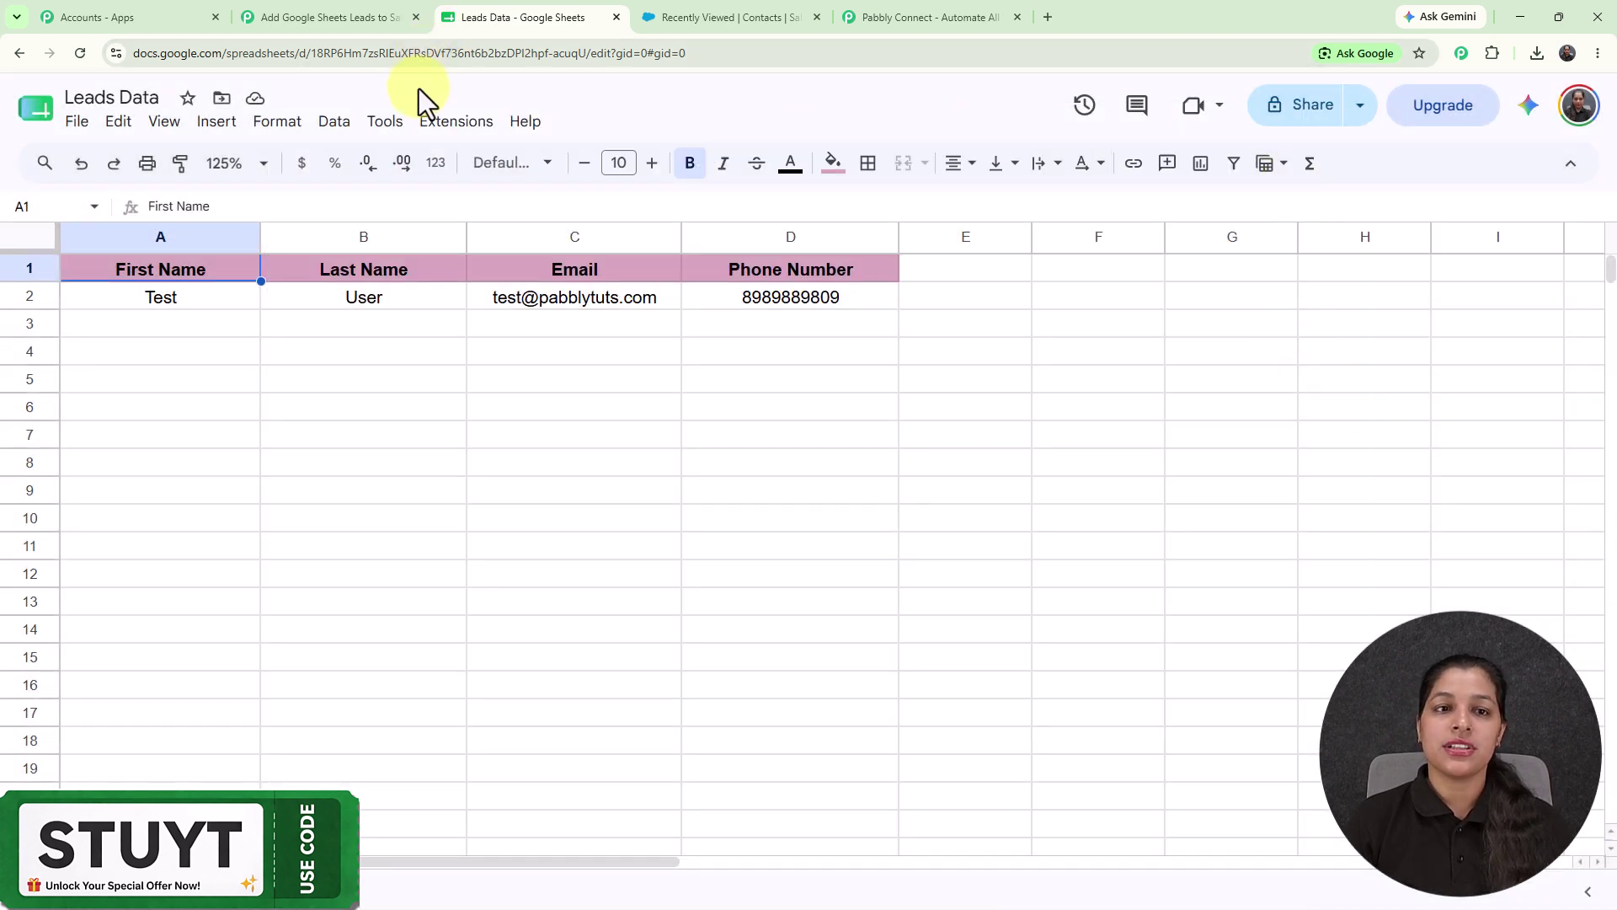
Submit the Pabbly Connect Webhooks initial setup for Sheet1 with the copied webhook URL and trigger column D
click(440, 127)
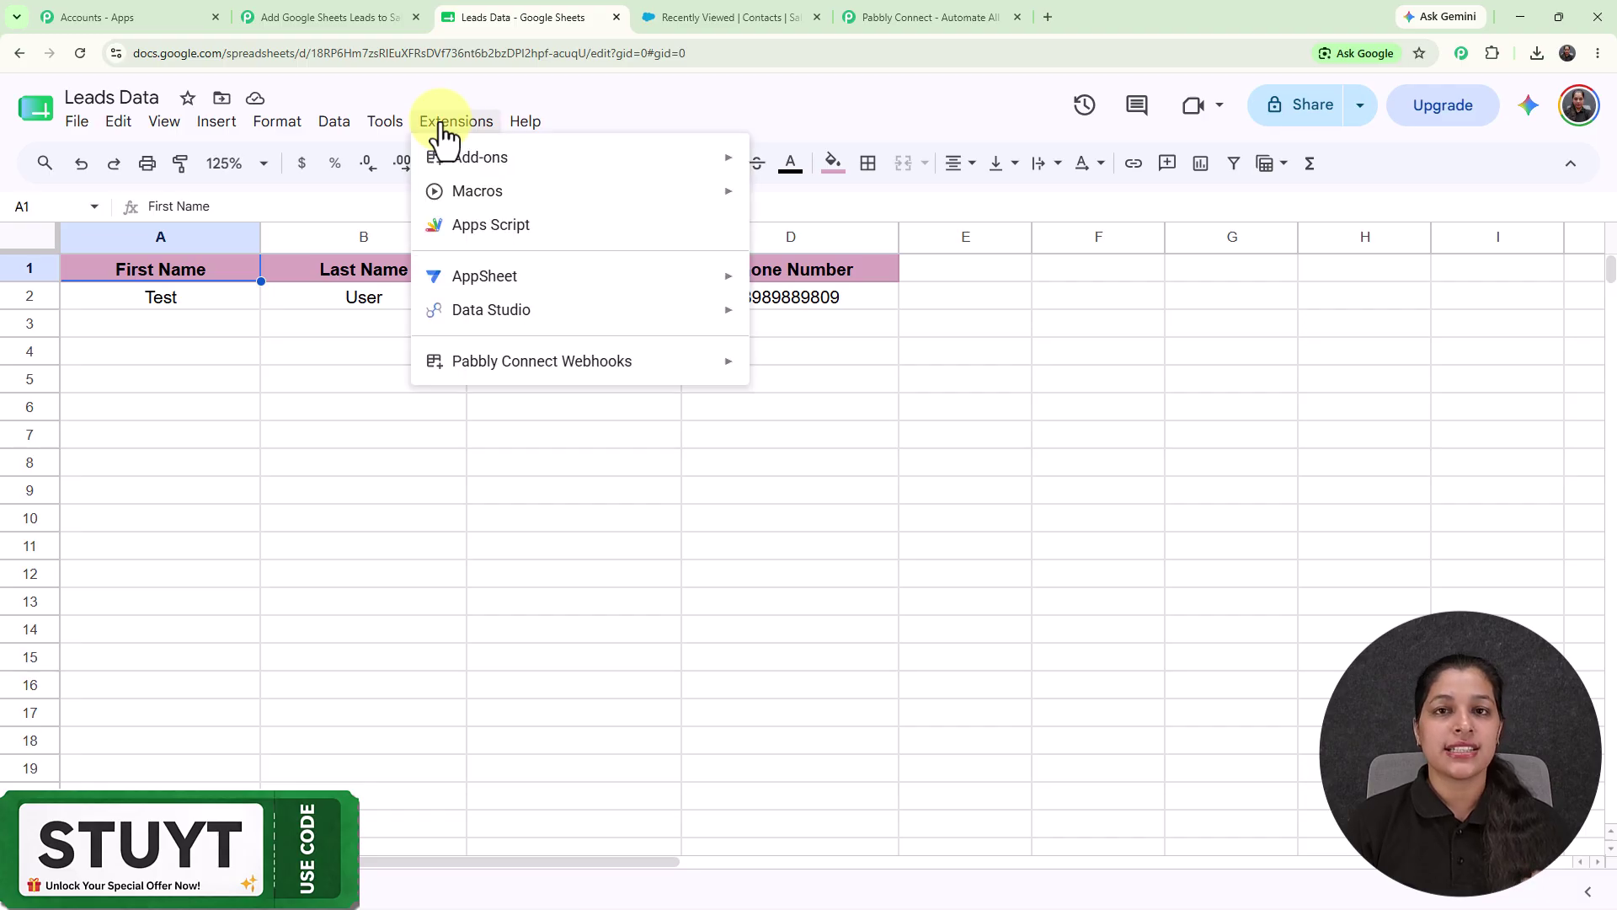
mouse_move(508, 368)
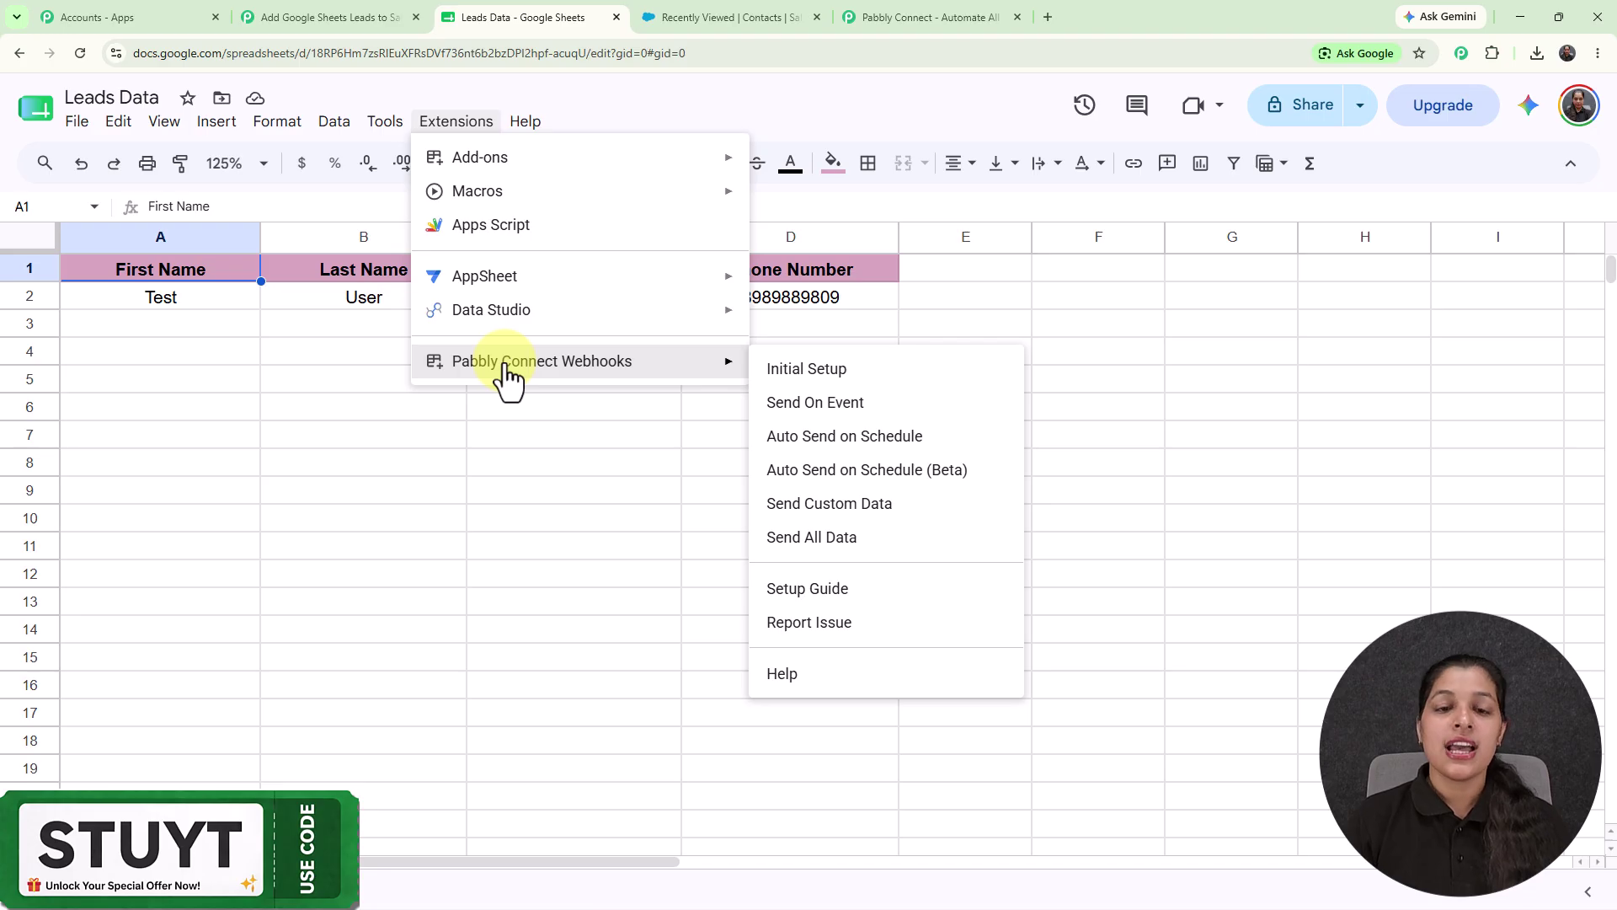
click(833, 370)
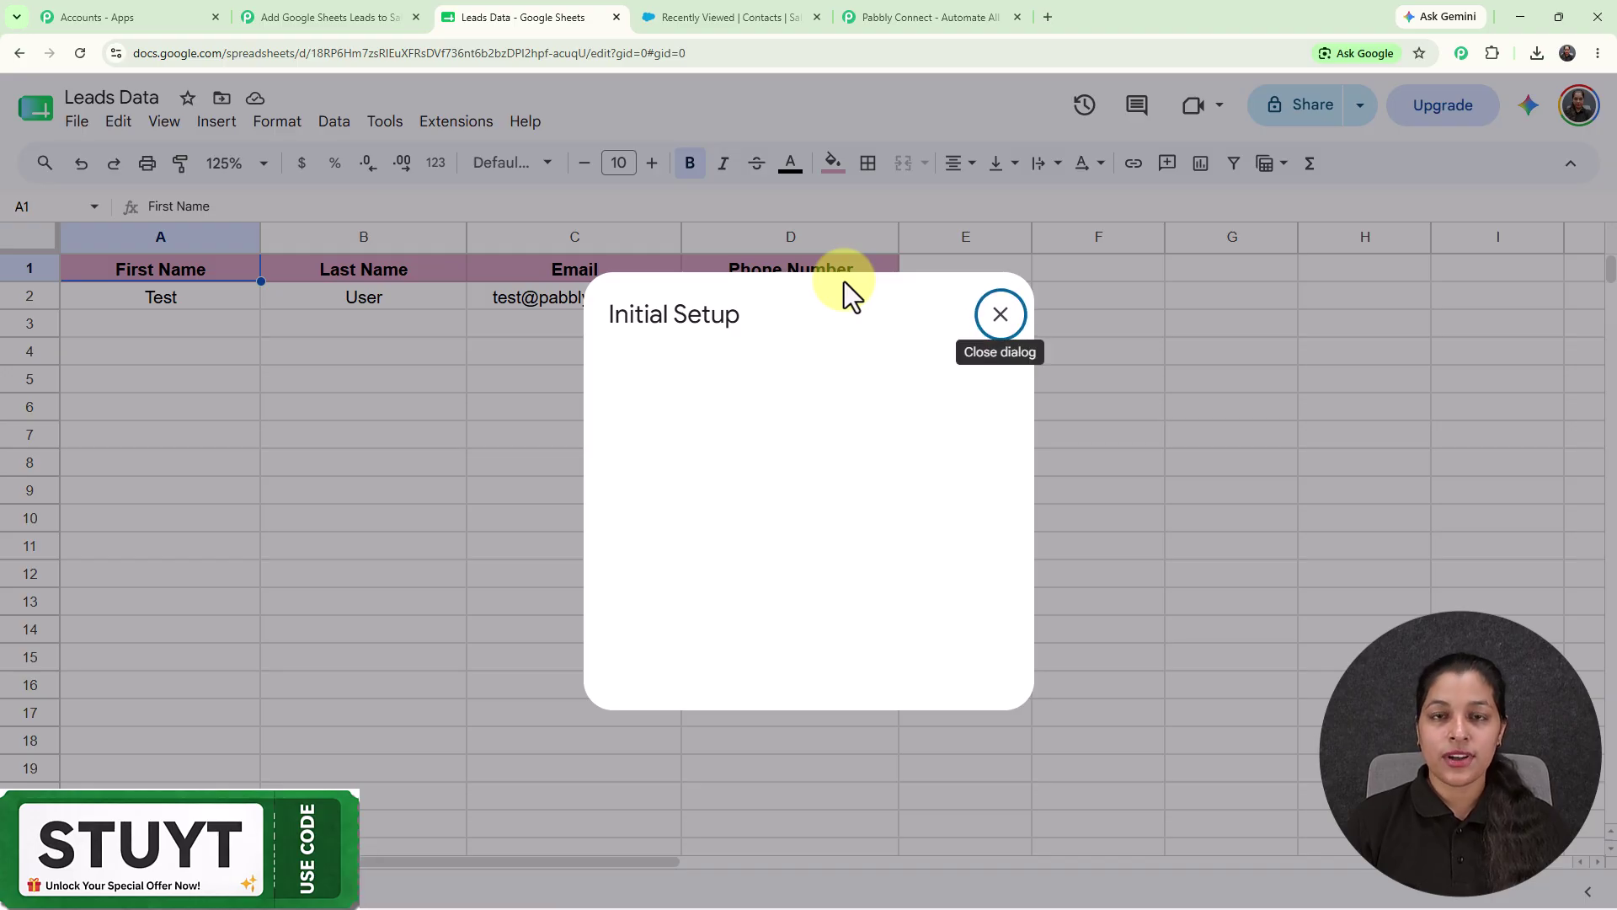
click(769, 477)
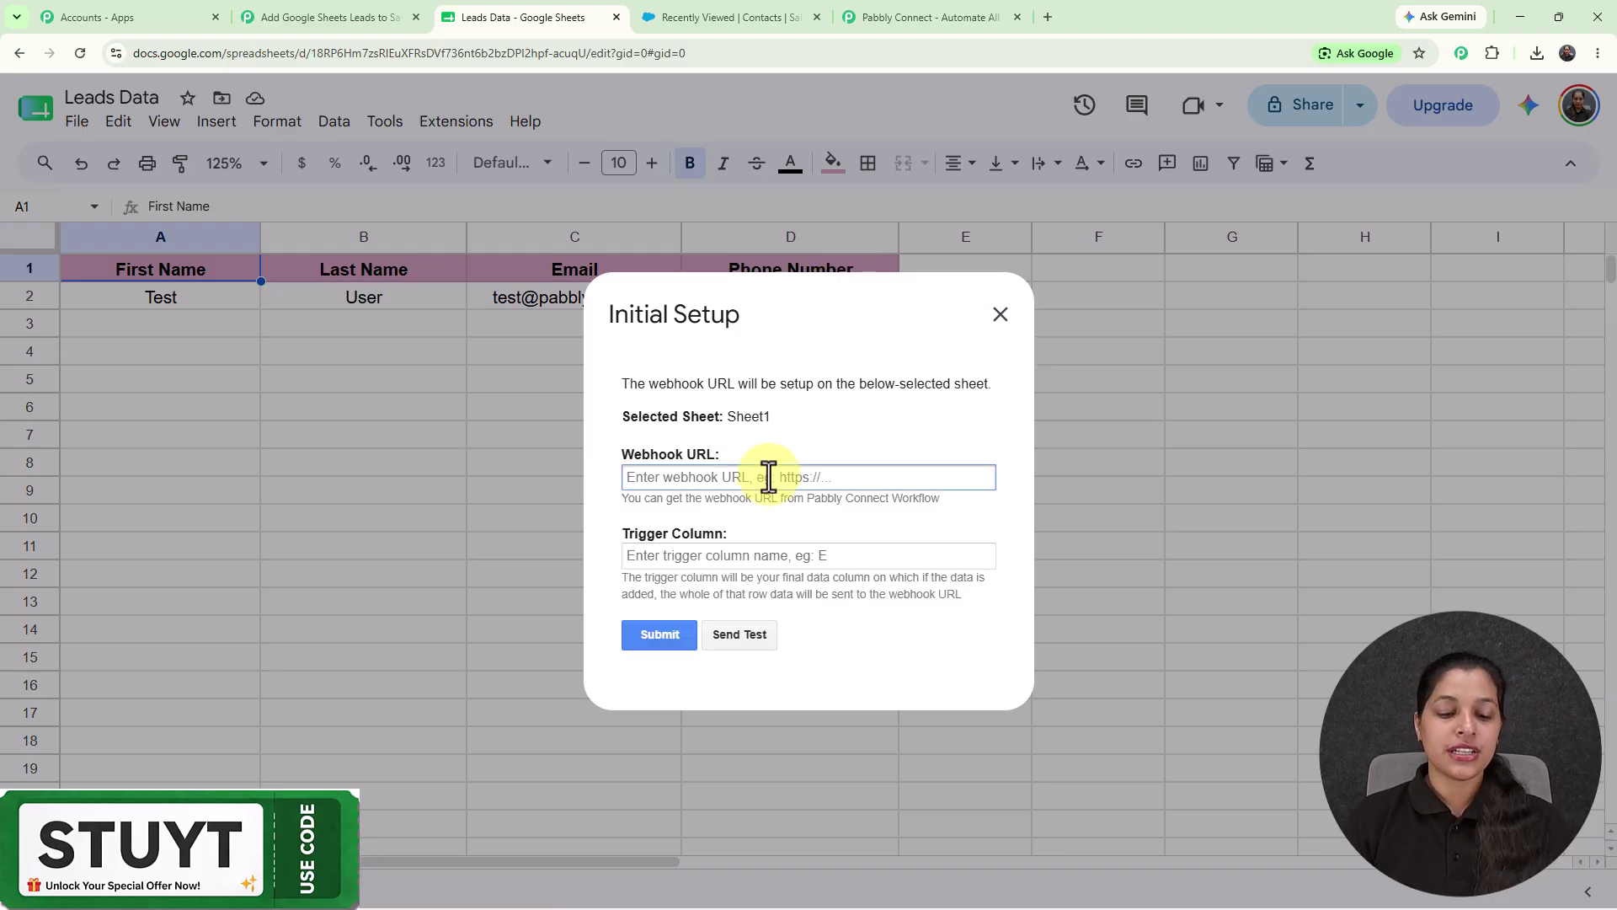
key(ctrl+v)
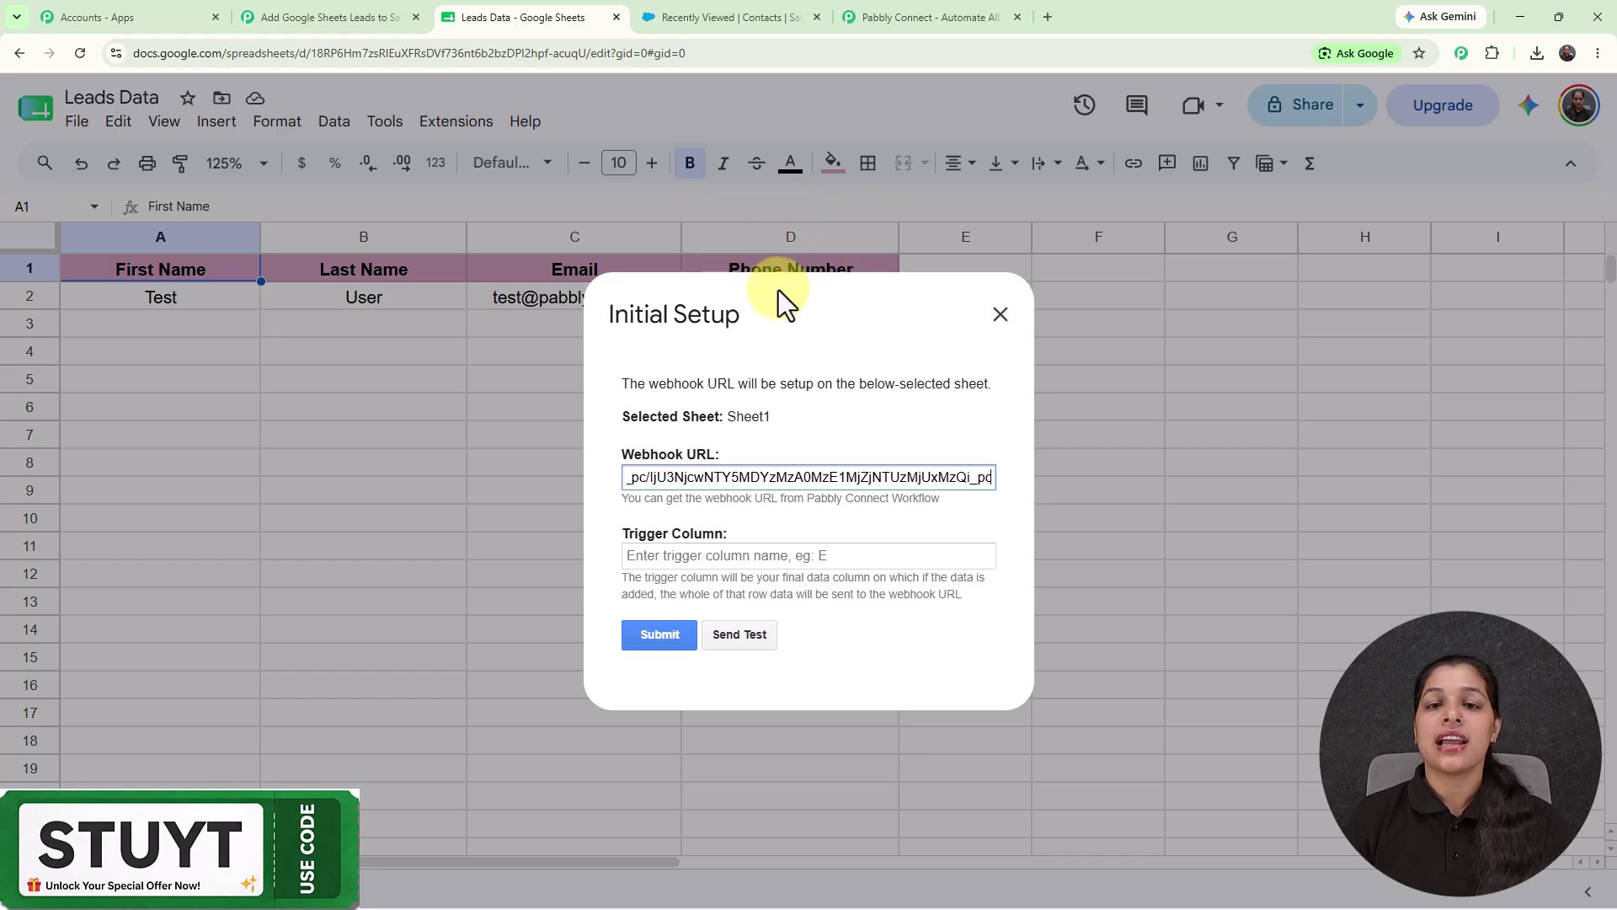
click(803, 551)
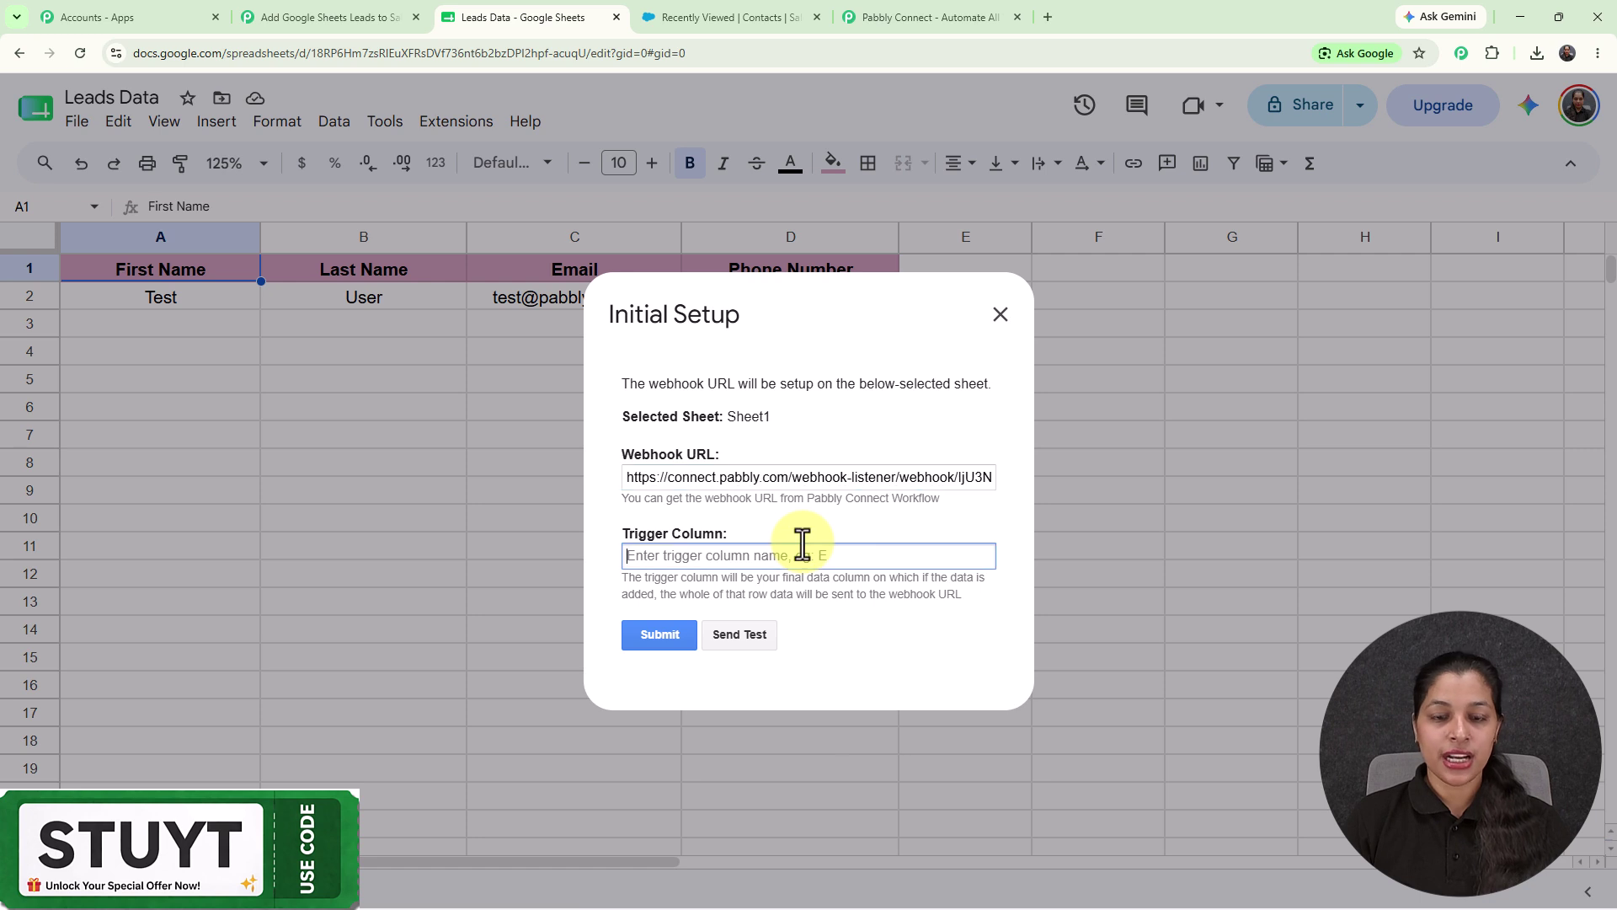
text(D)
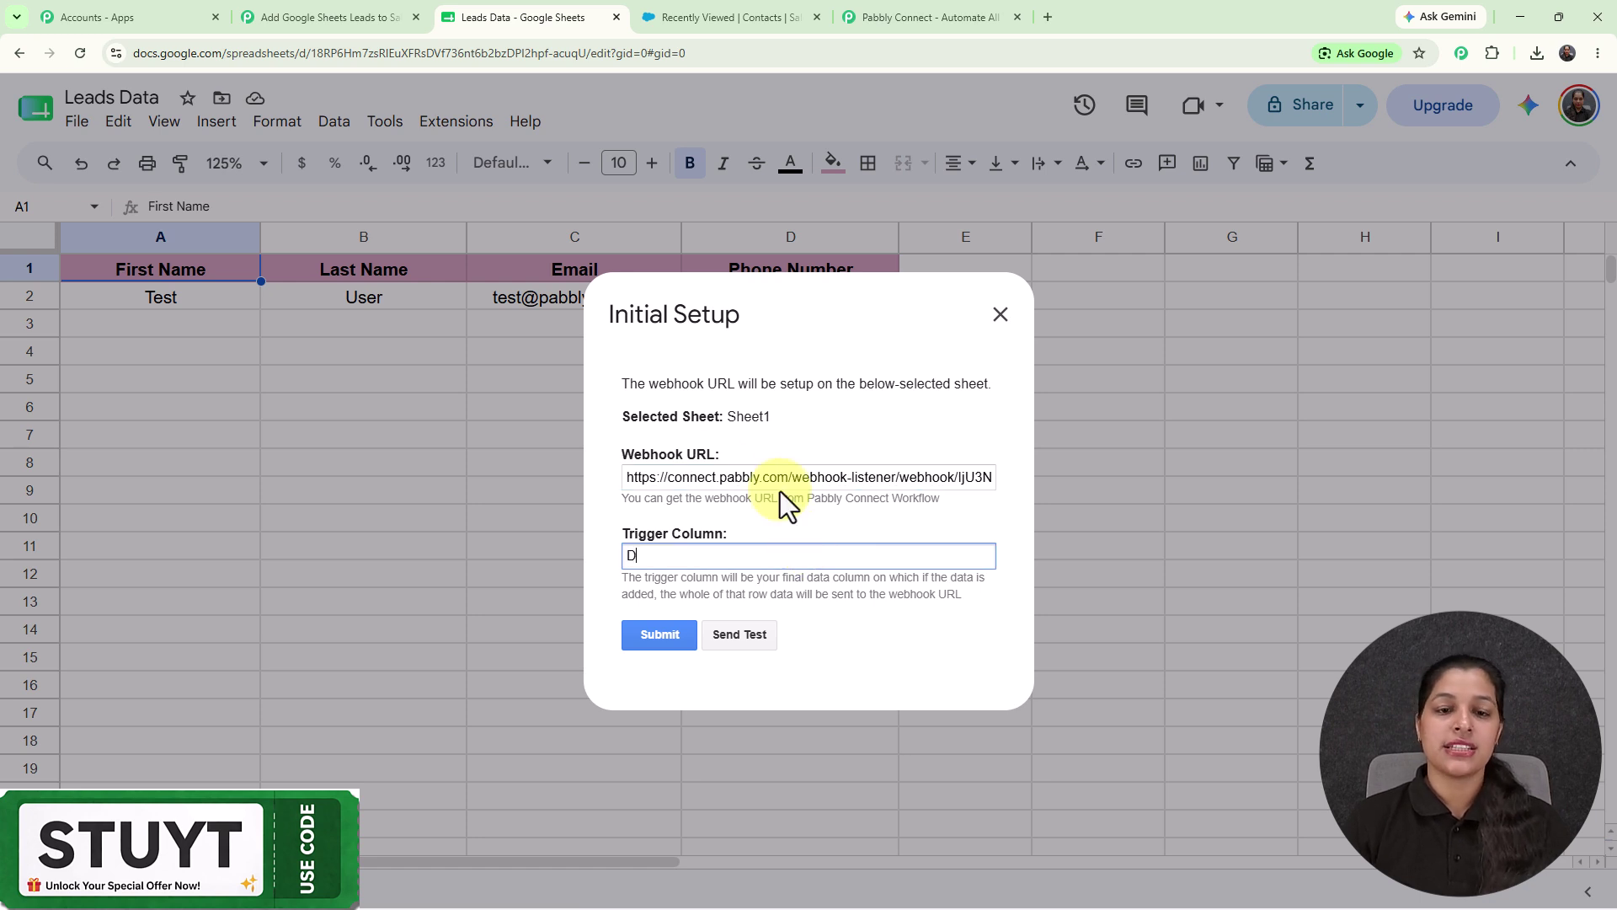
click(655, 634)
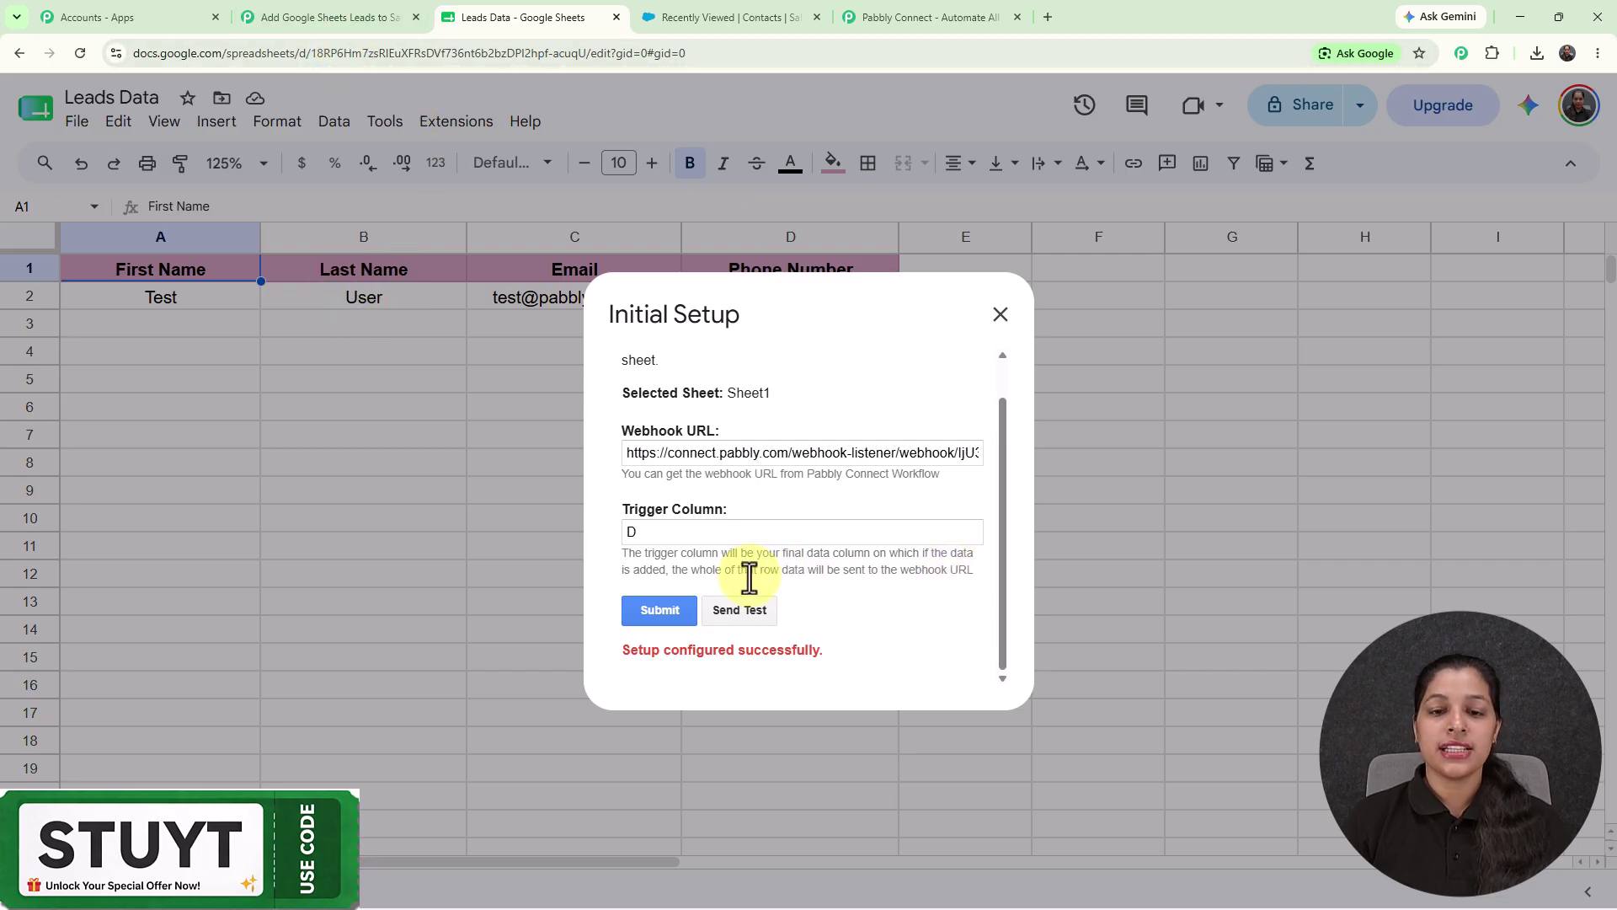
Send test data from the sheet's webhook setup and review the response captured by the trigger in the Pabbly Connect workflow
click(742, 619)
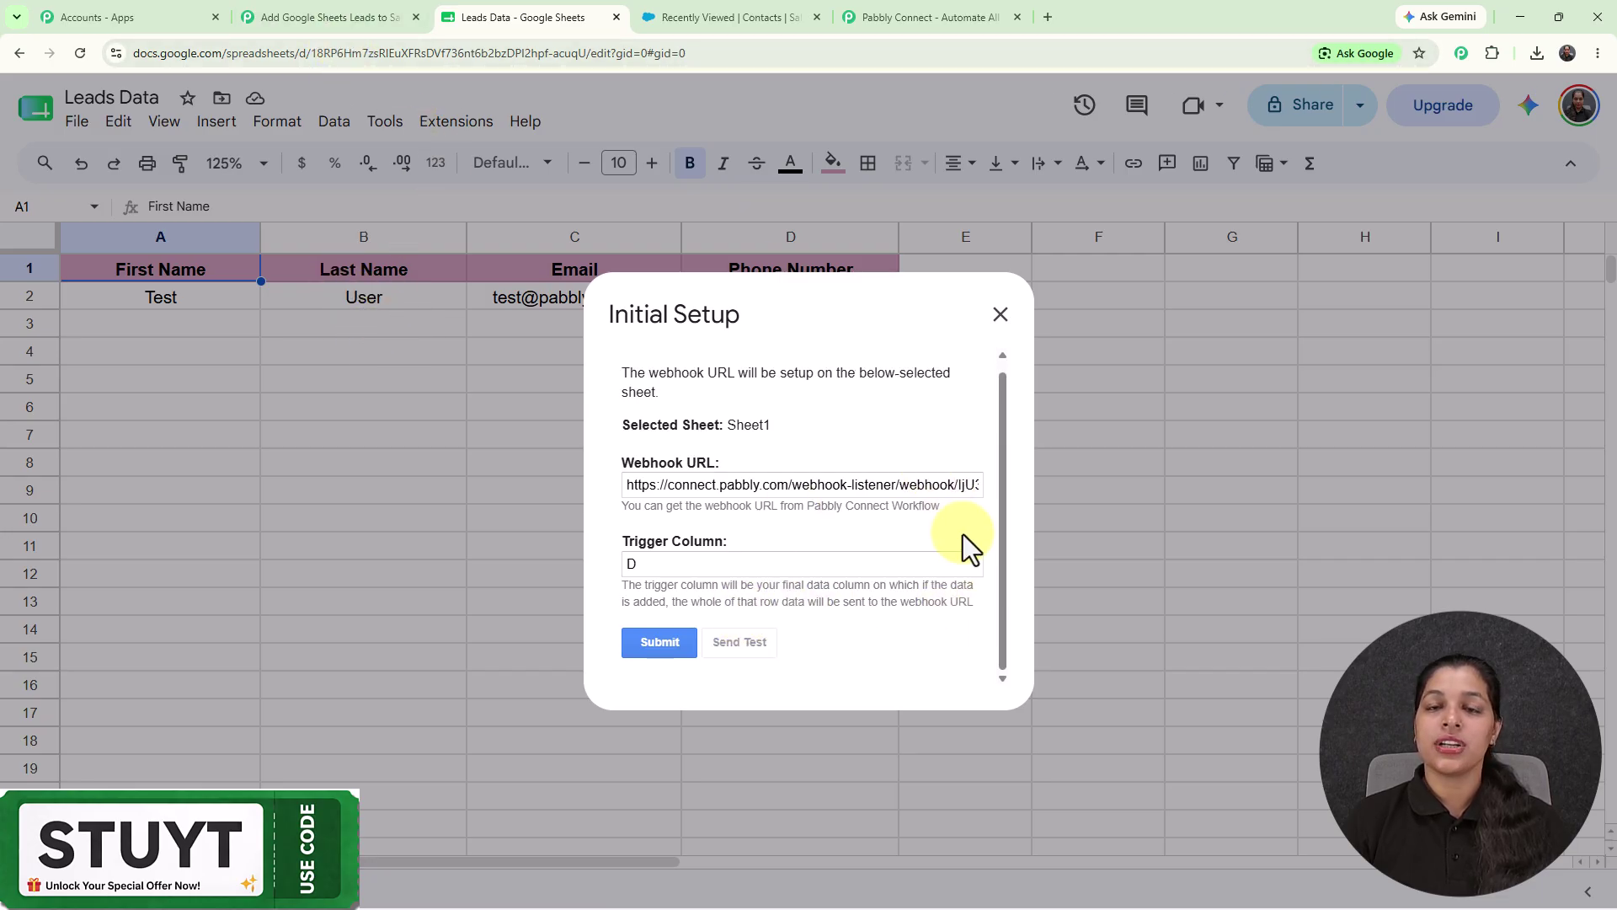
scroll(963, 534, down, 1)
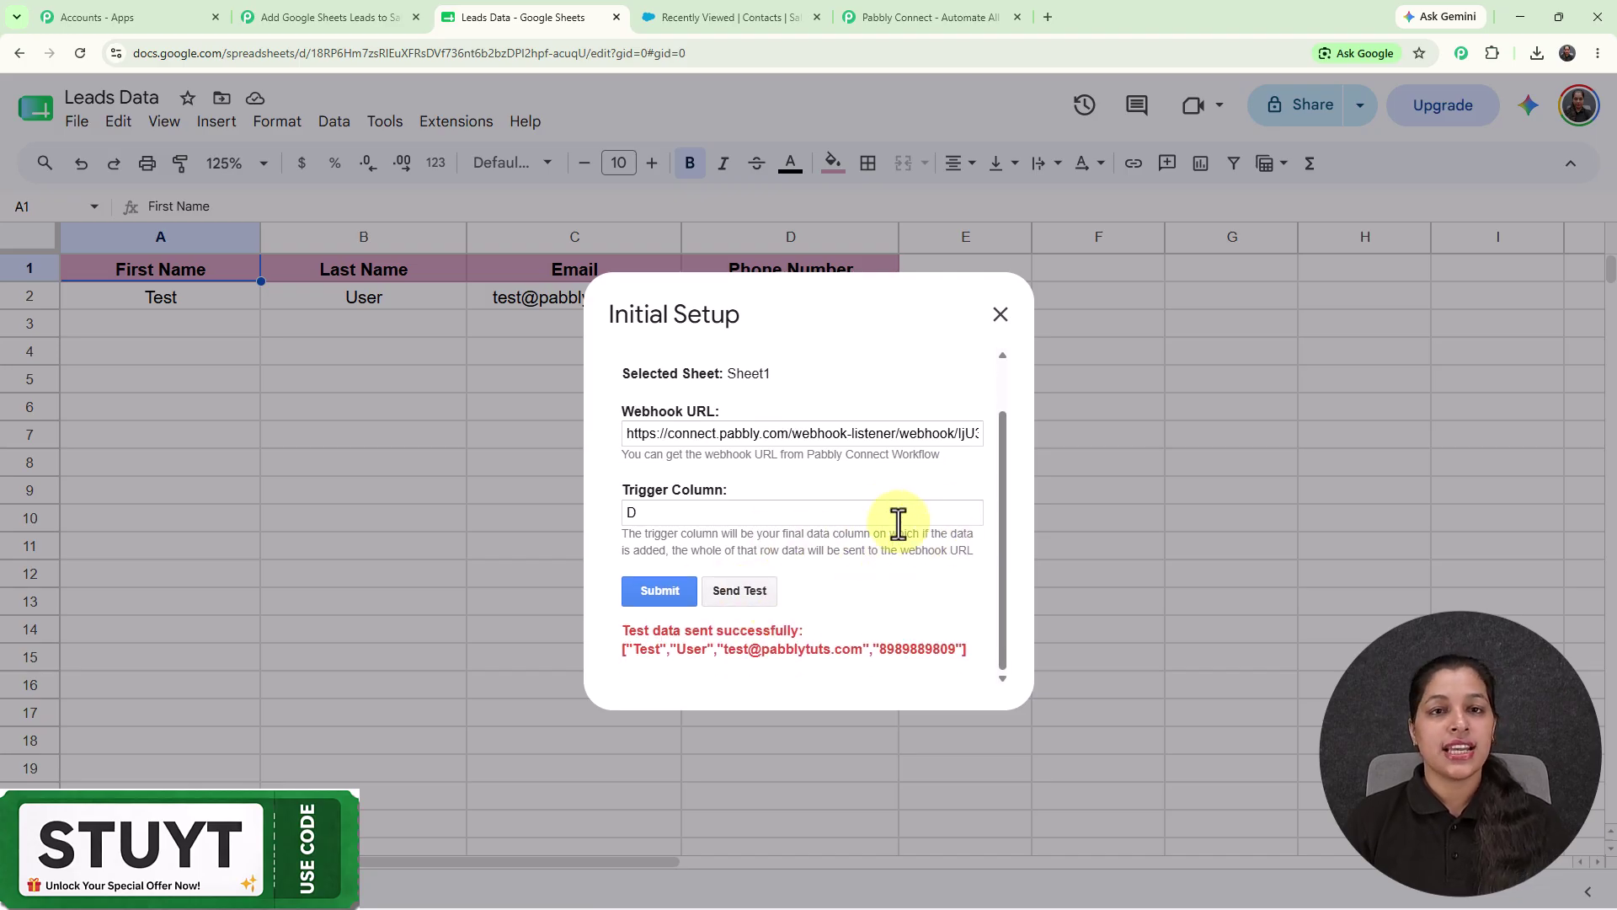
click(276, 7)
scroll(918, 556, down, 4)
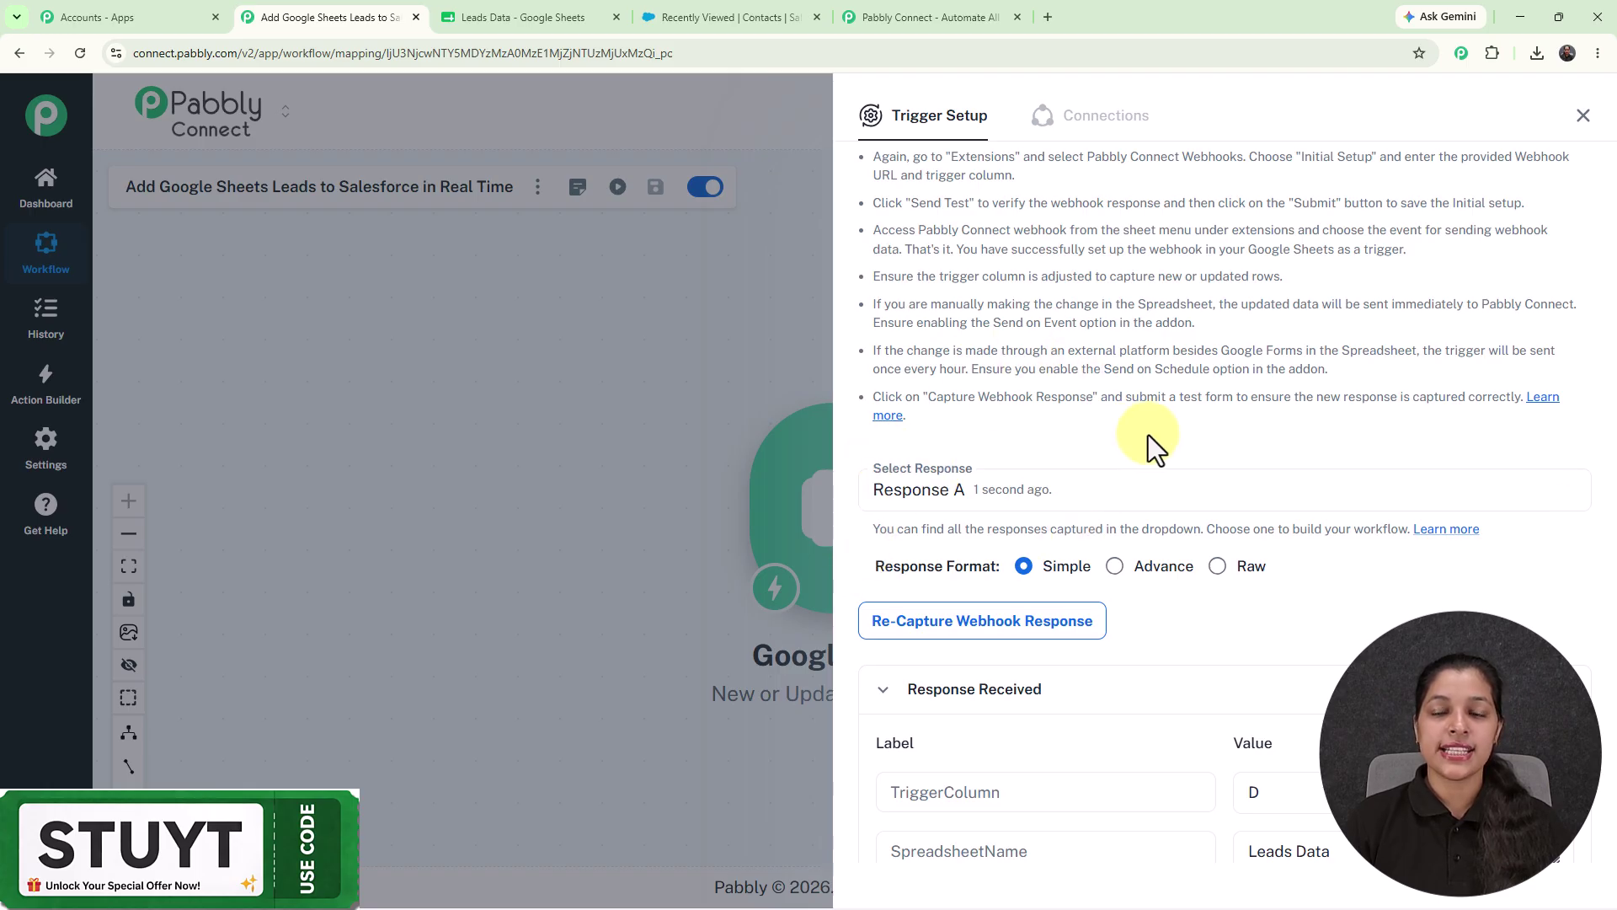
scroll(1033, 352, down, 4)
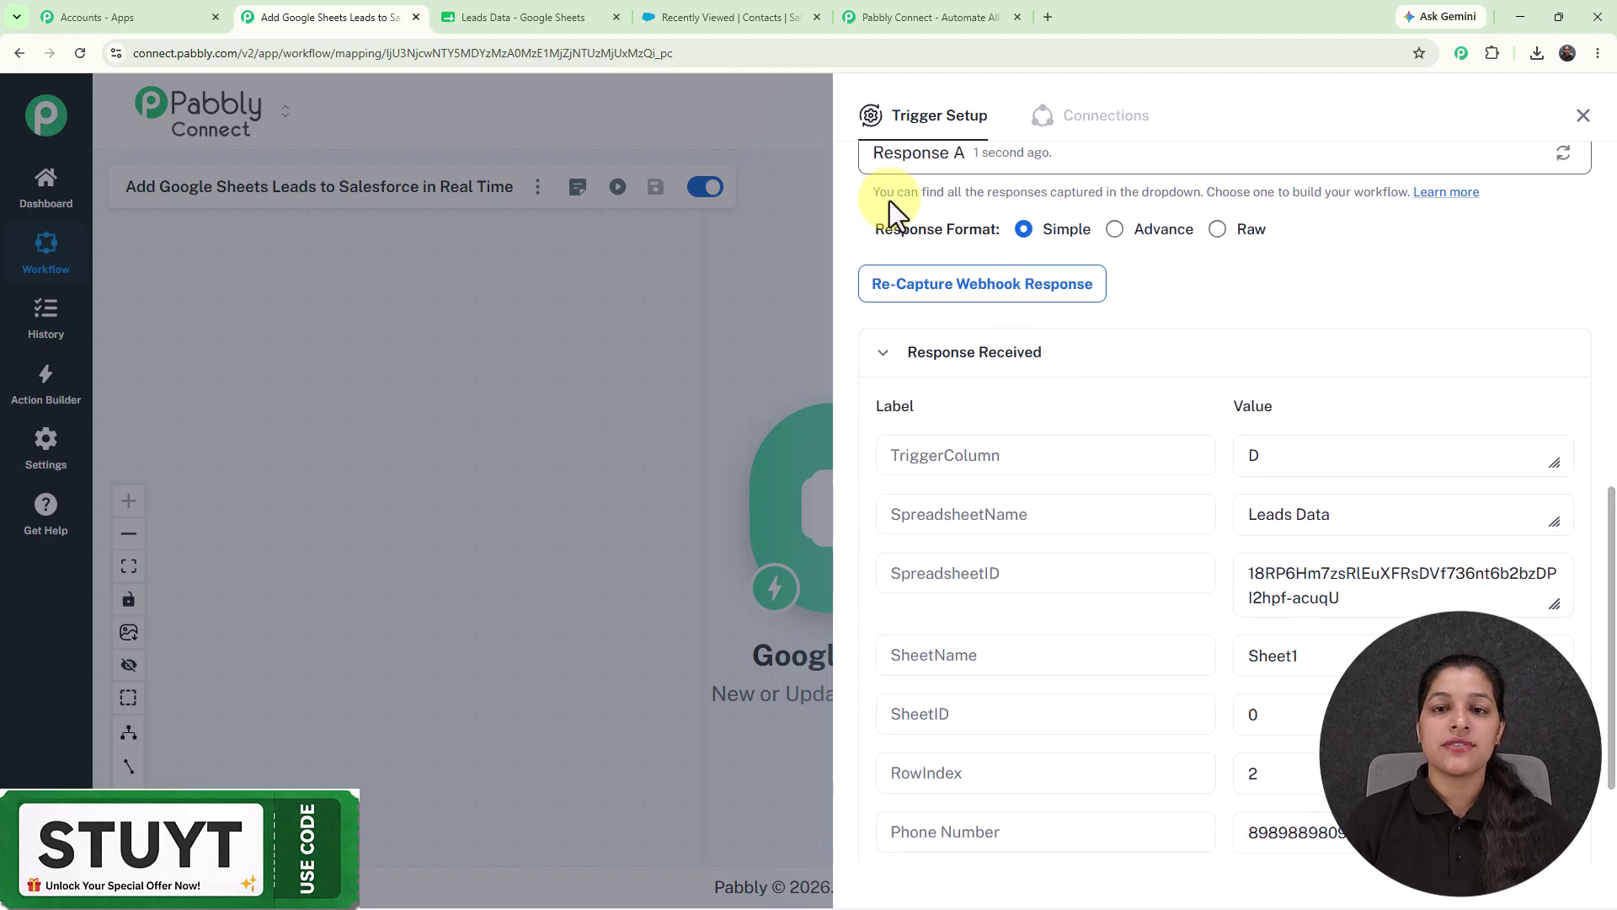
scroll(1246, 448, down, 3)
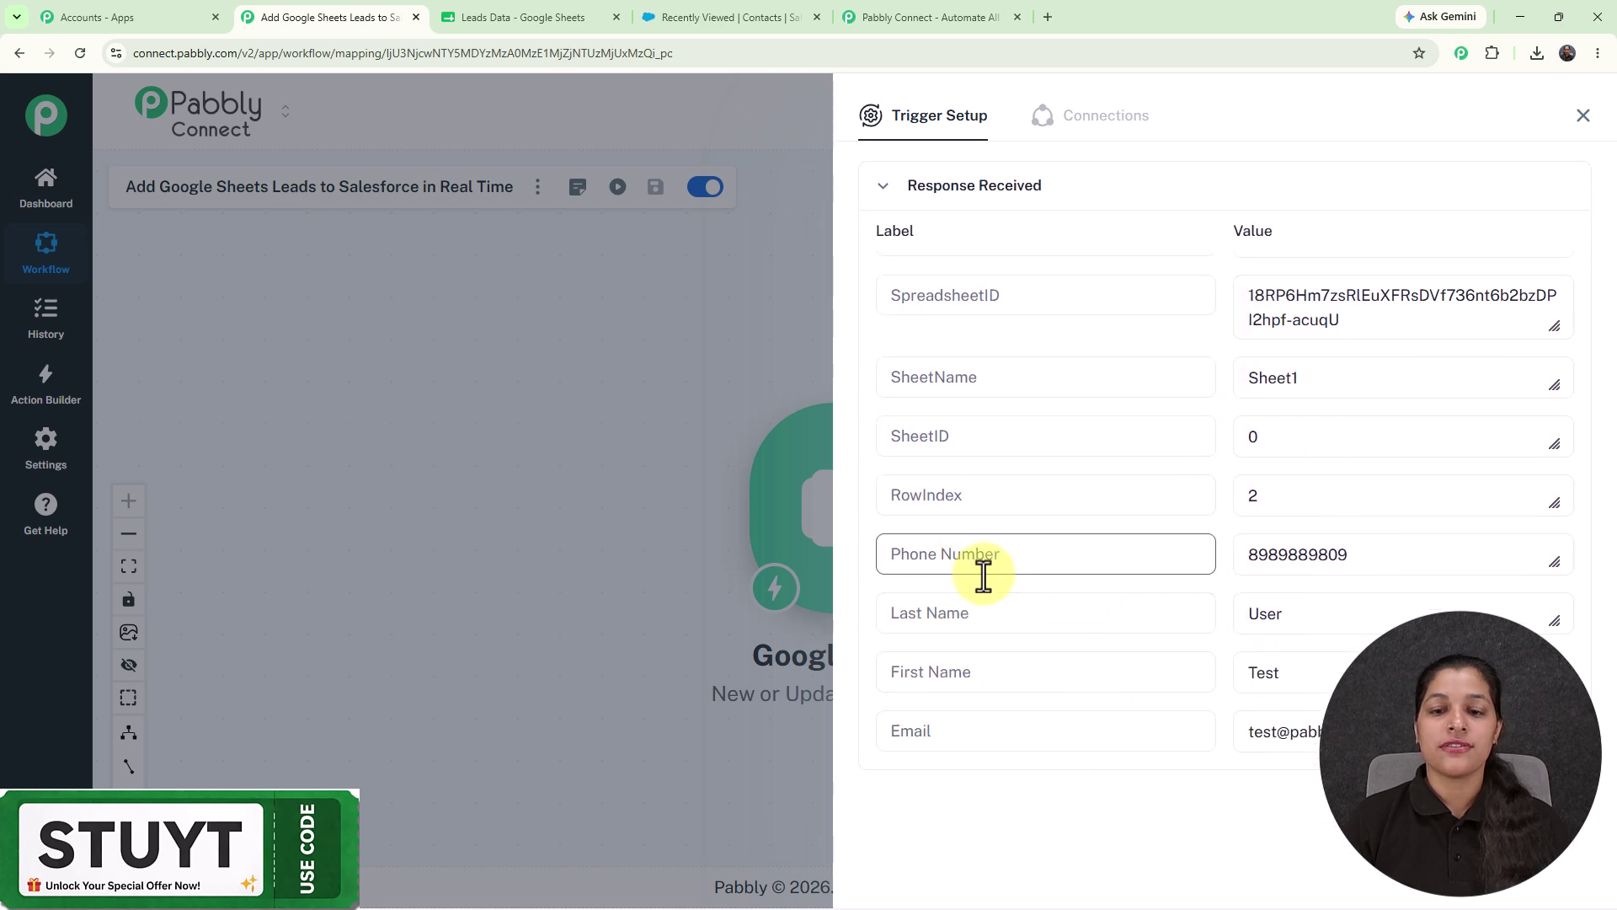
In the Leads Data spreadsheet, close the initial setup dialog, enable Send On Event for Pabbly Connect Webhooks, and check that it is active
click(484, 5)
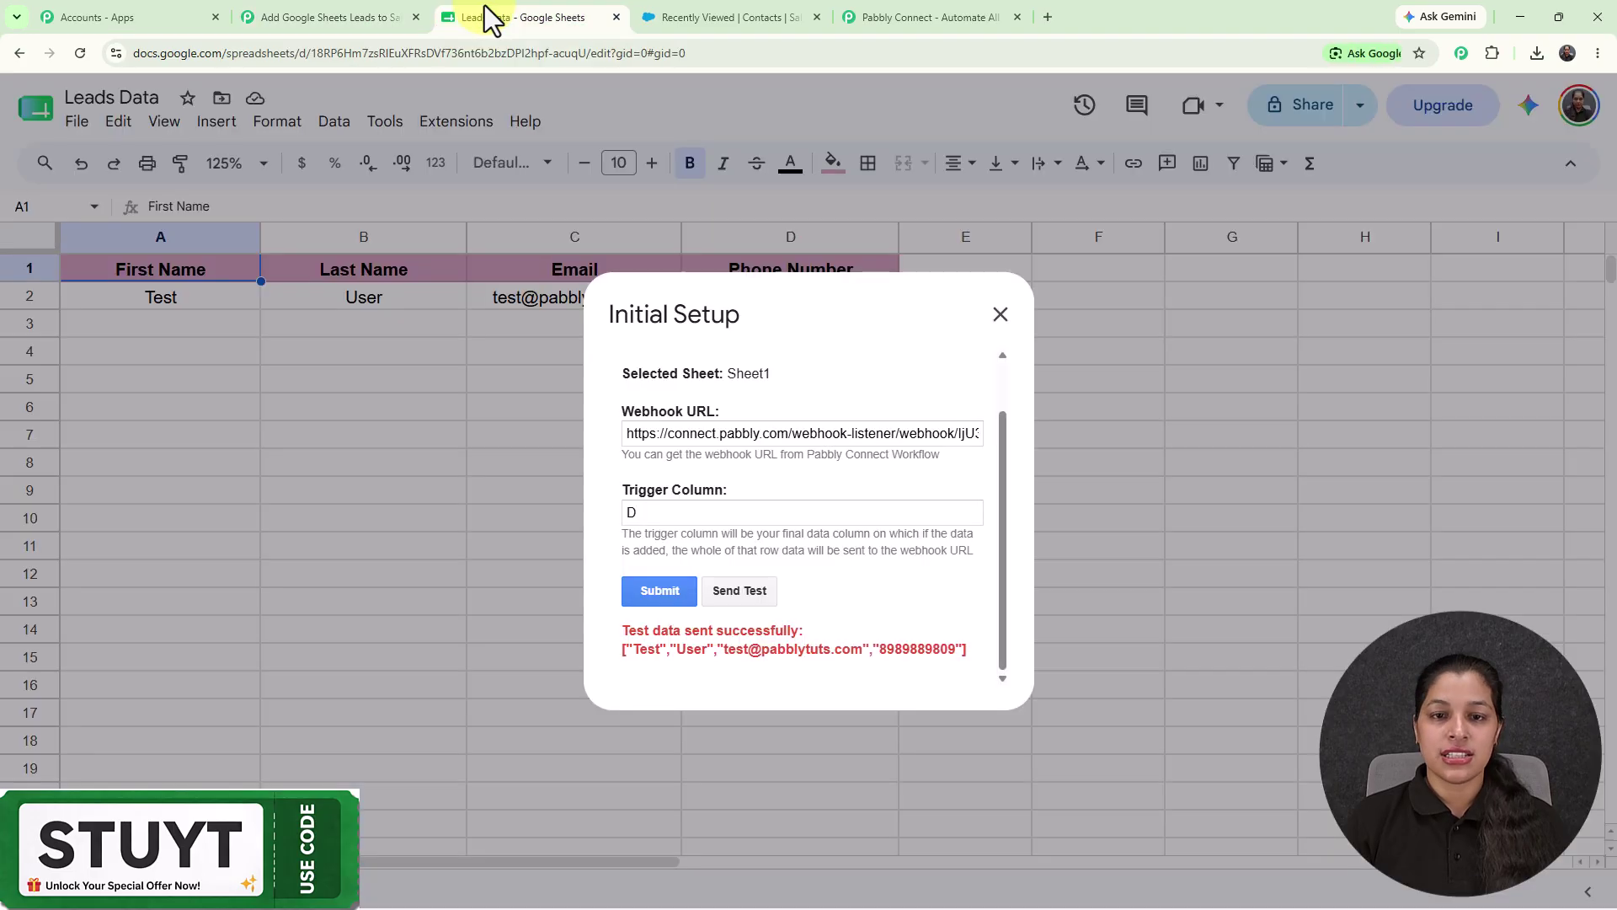
click(999, 315)
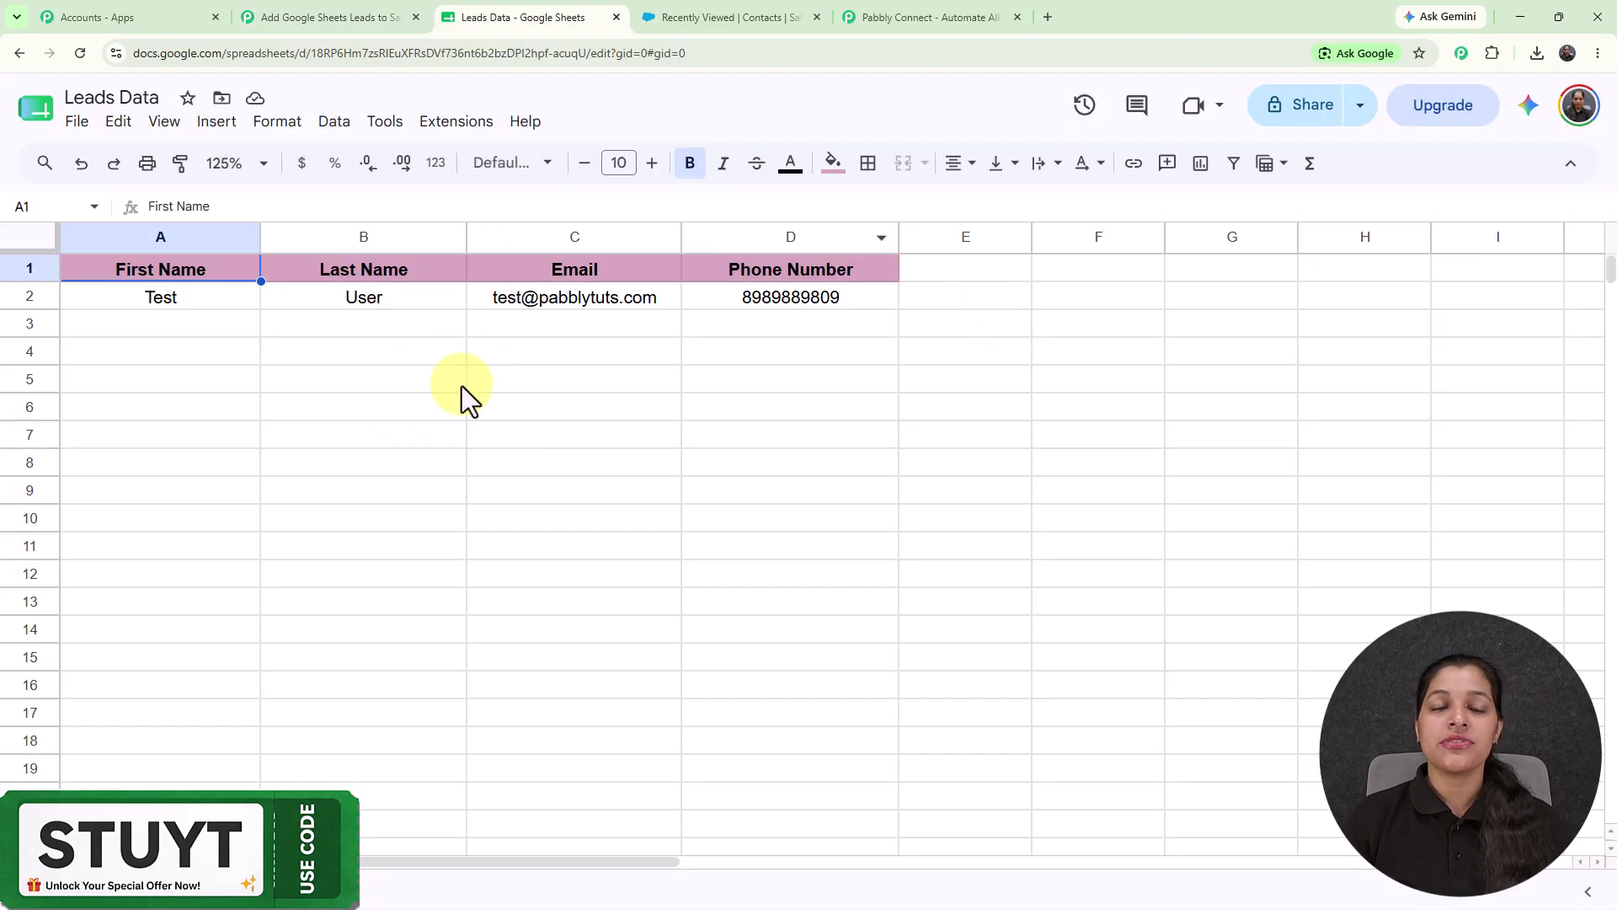
click(286, 15)
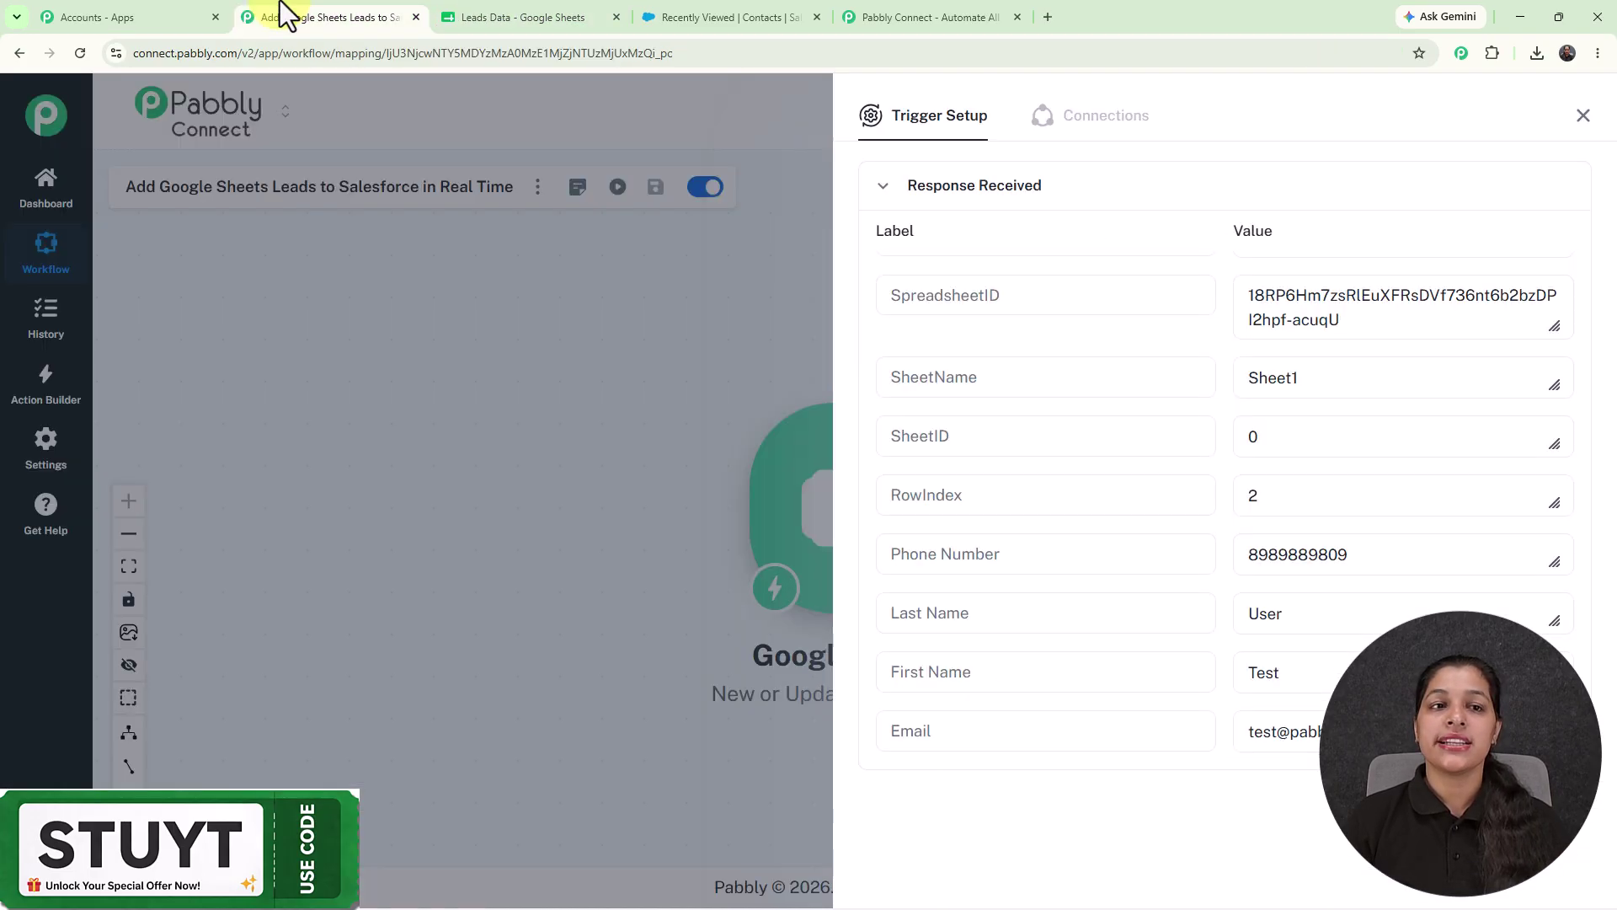
click(587, 19)
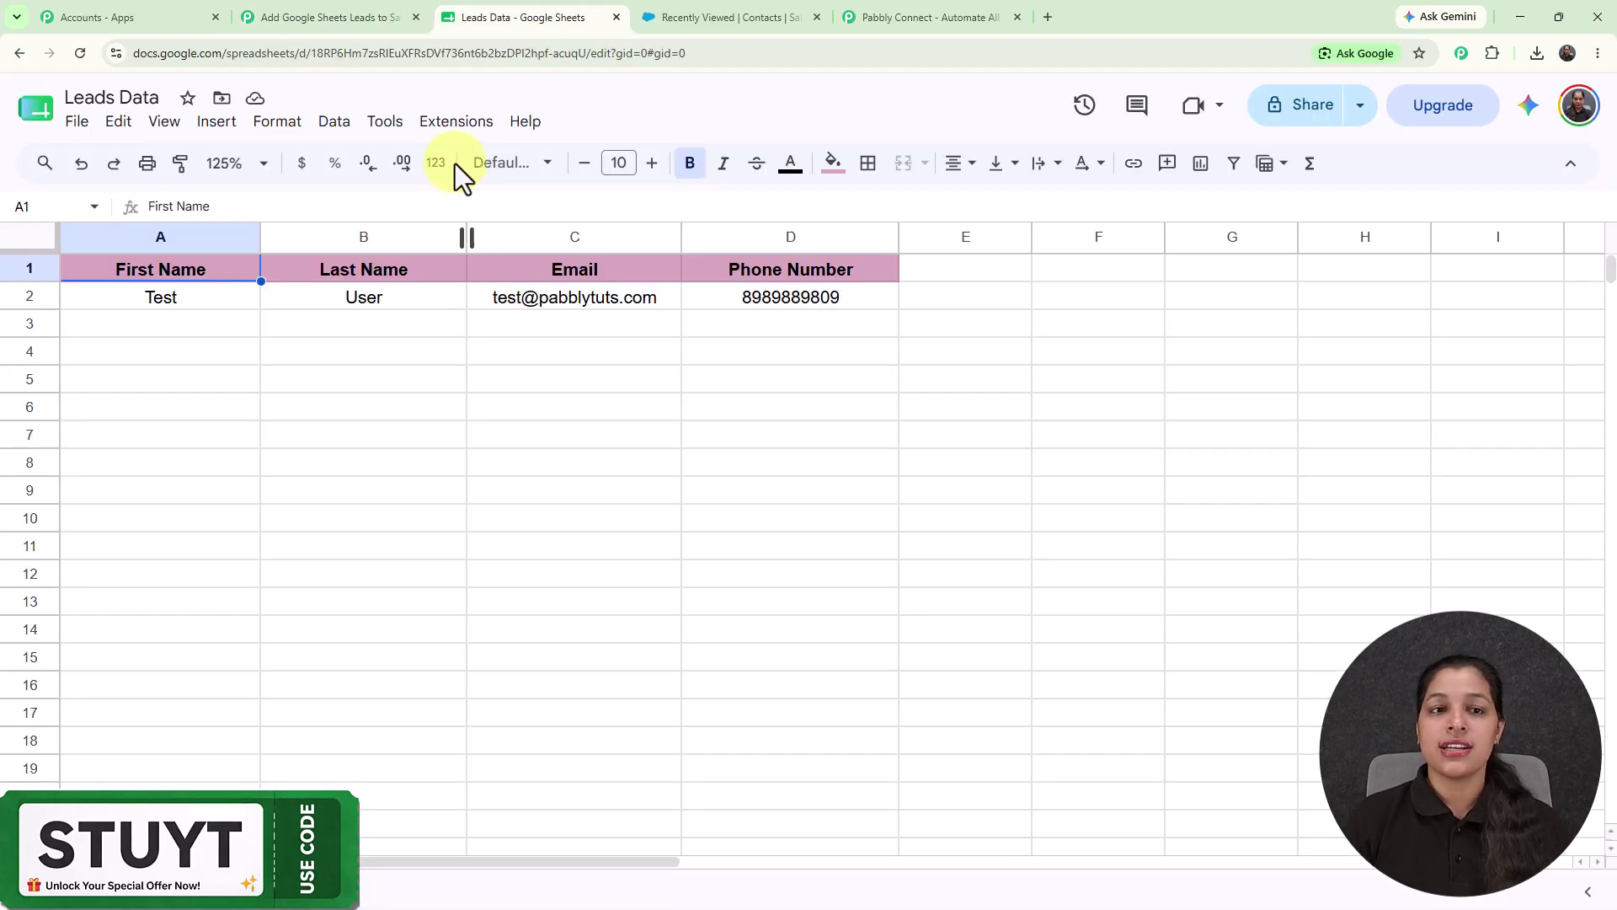
click(456, 126)
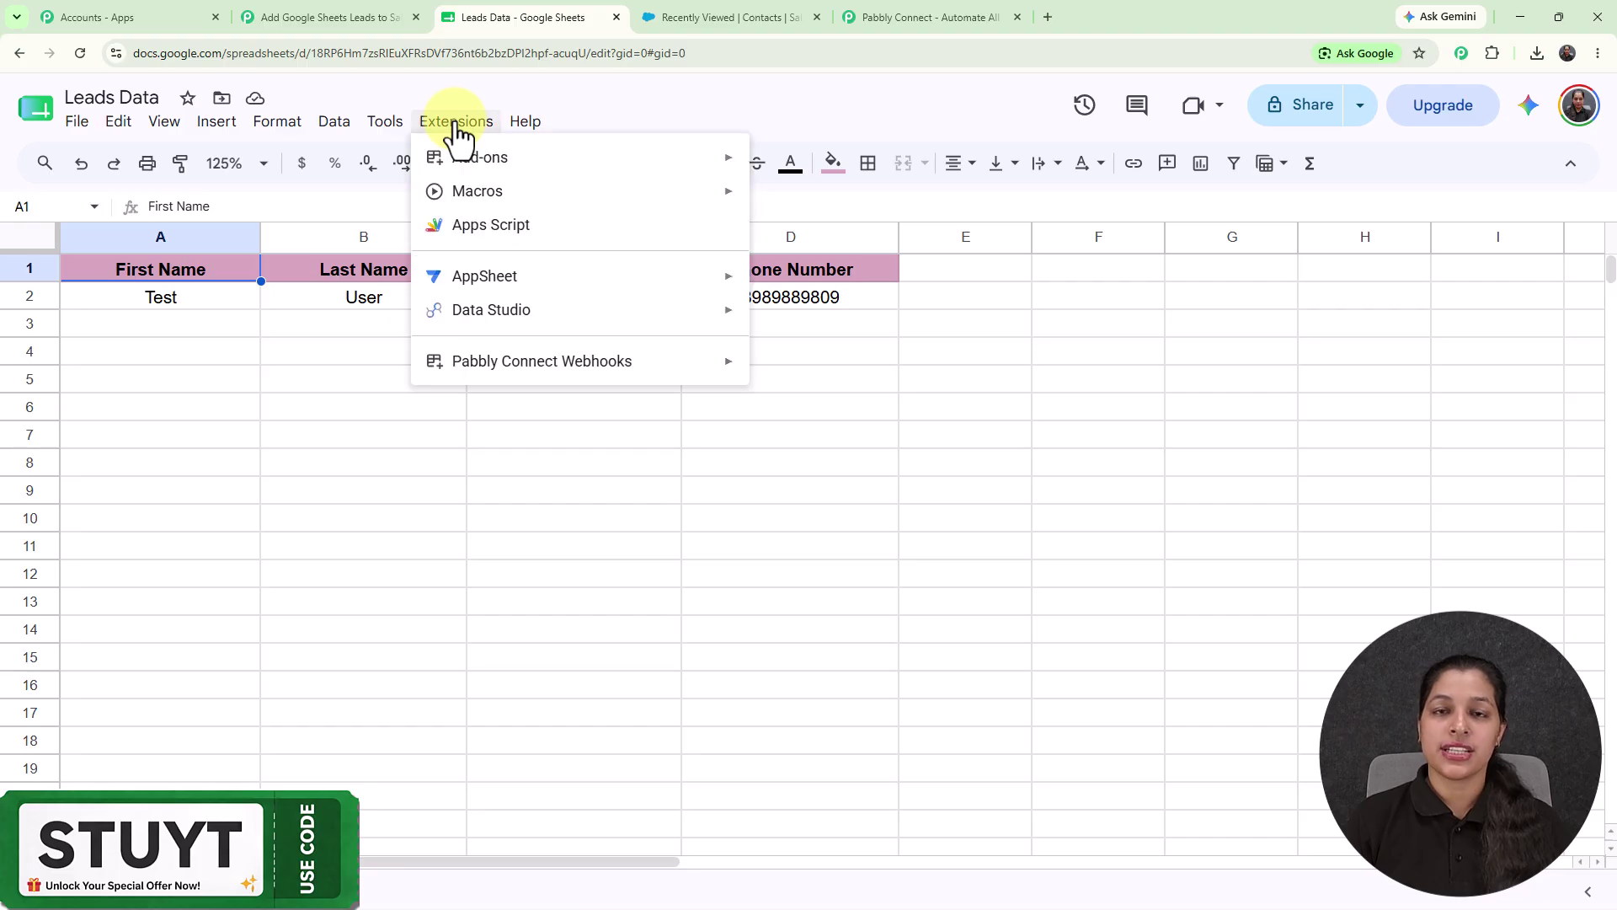
mouse_move(542, 378)
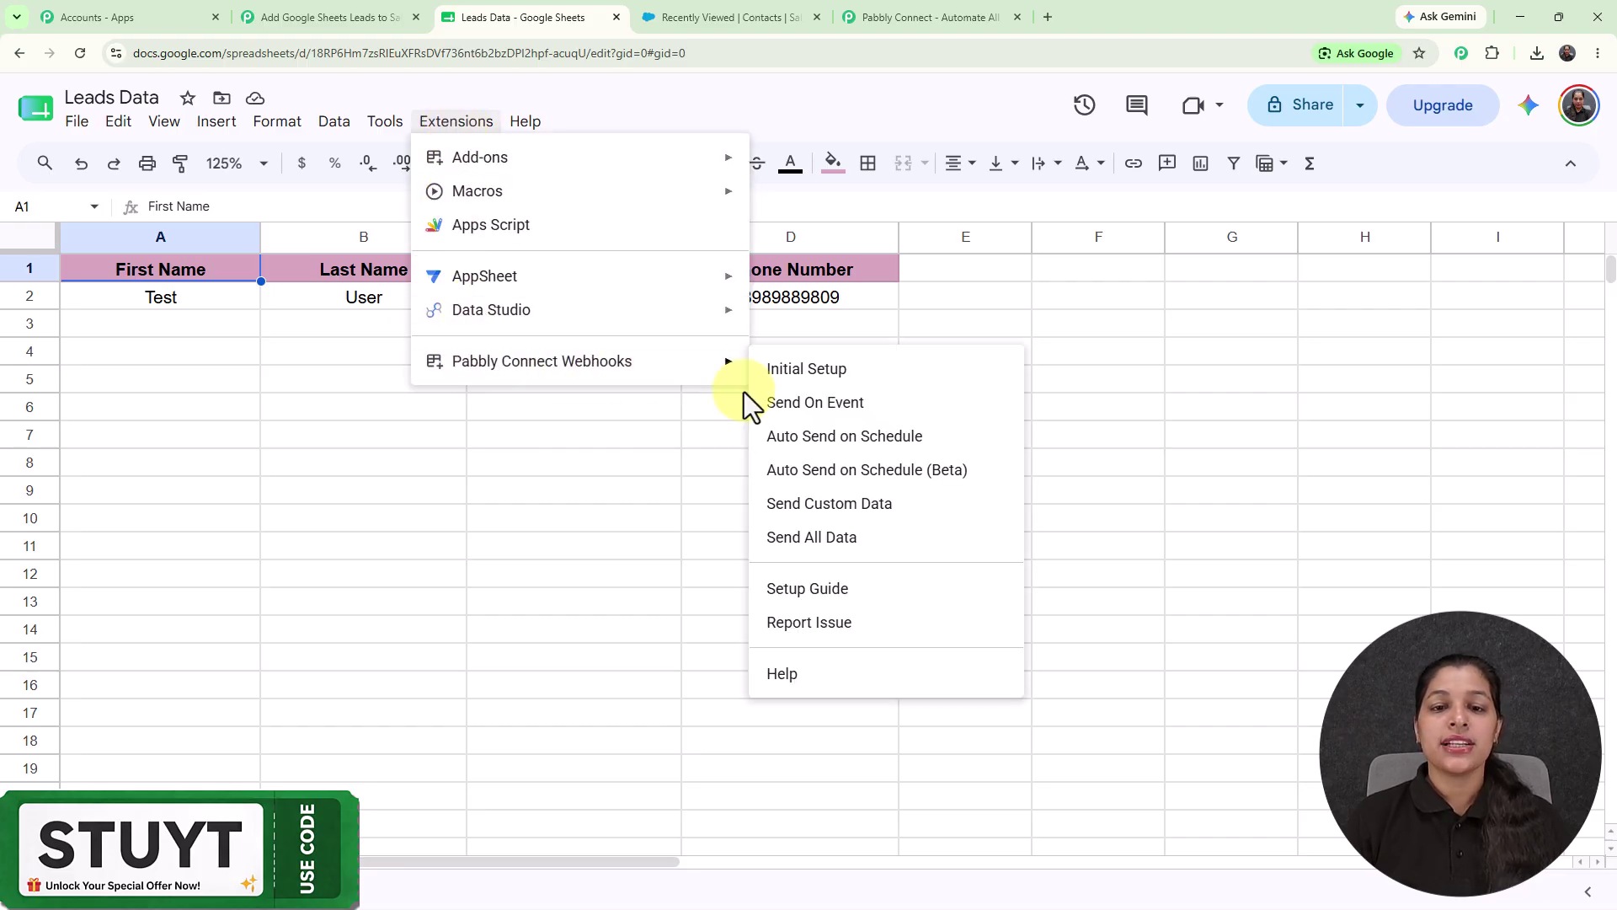
click(793, 406)
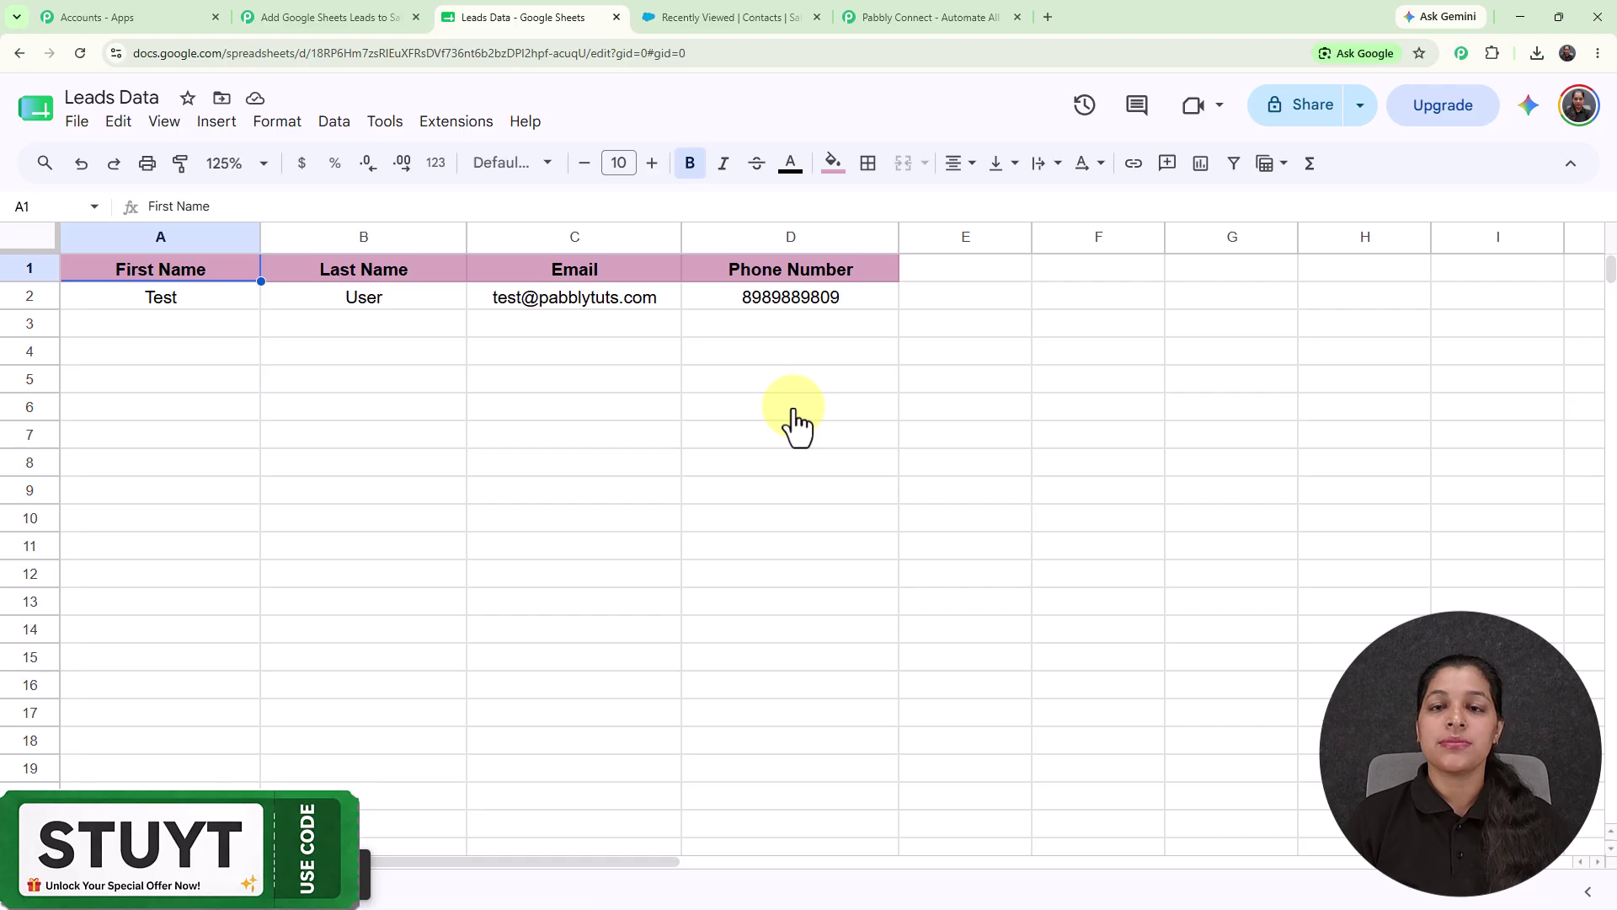
click(448, 129)
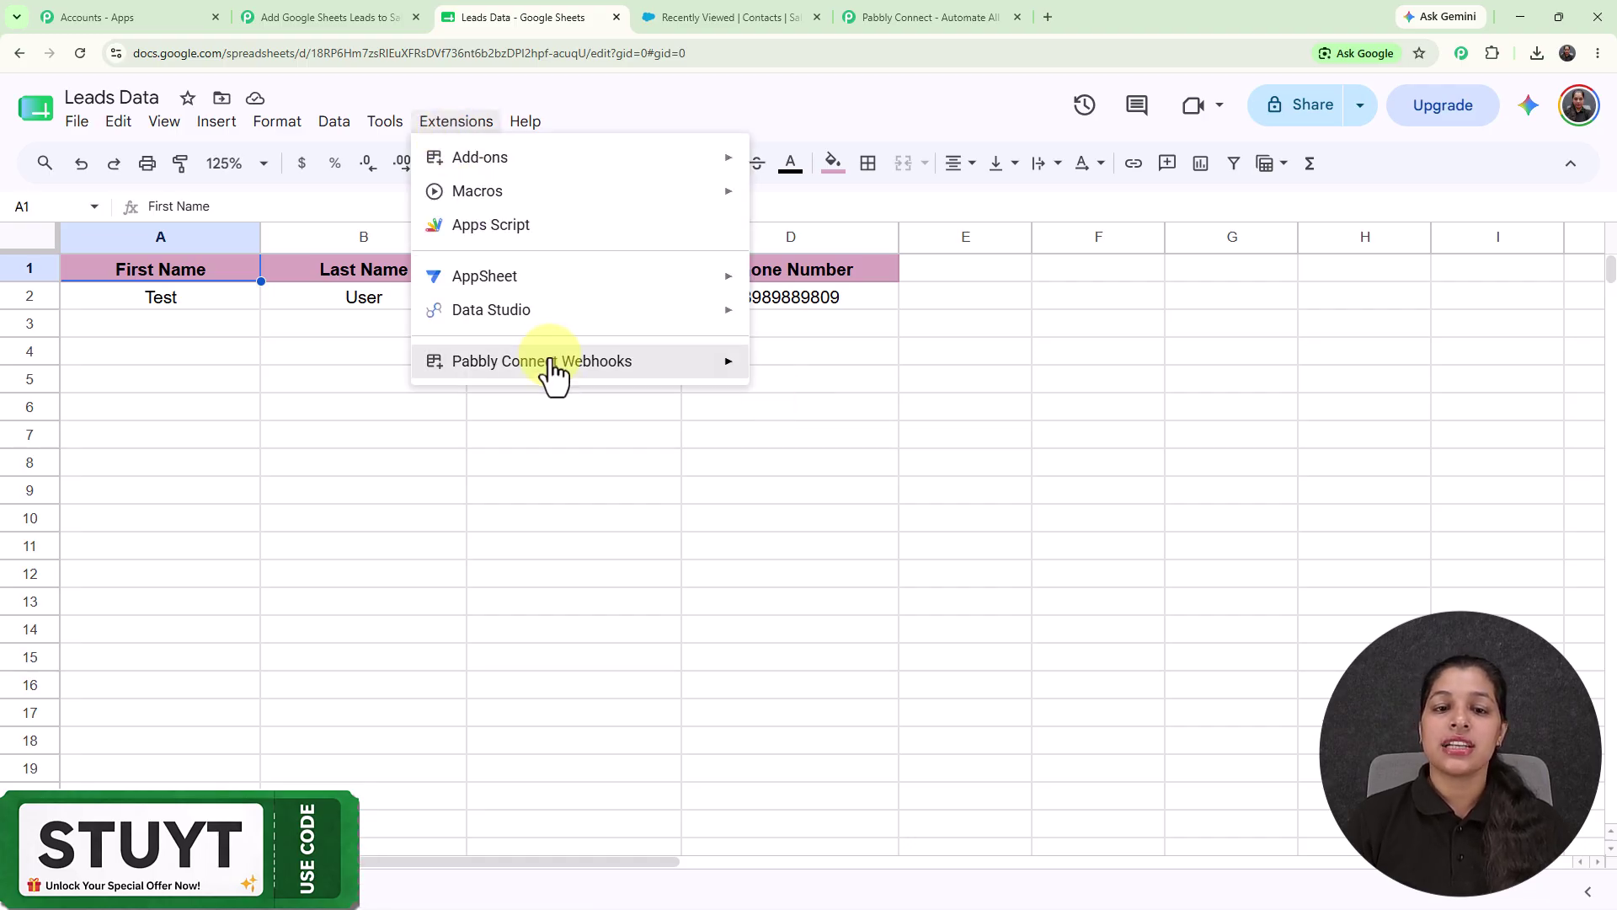
mouse_move(548, 372)
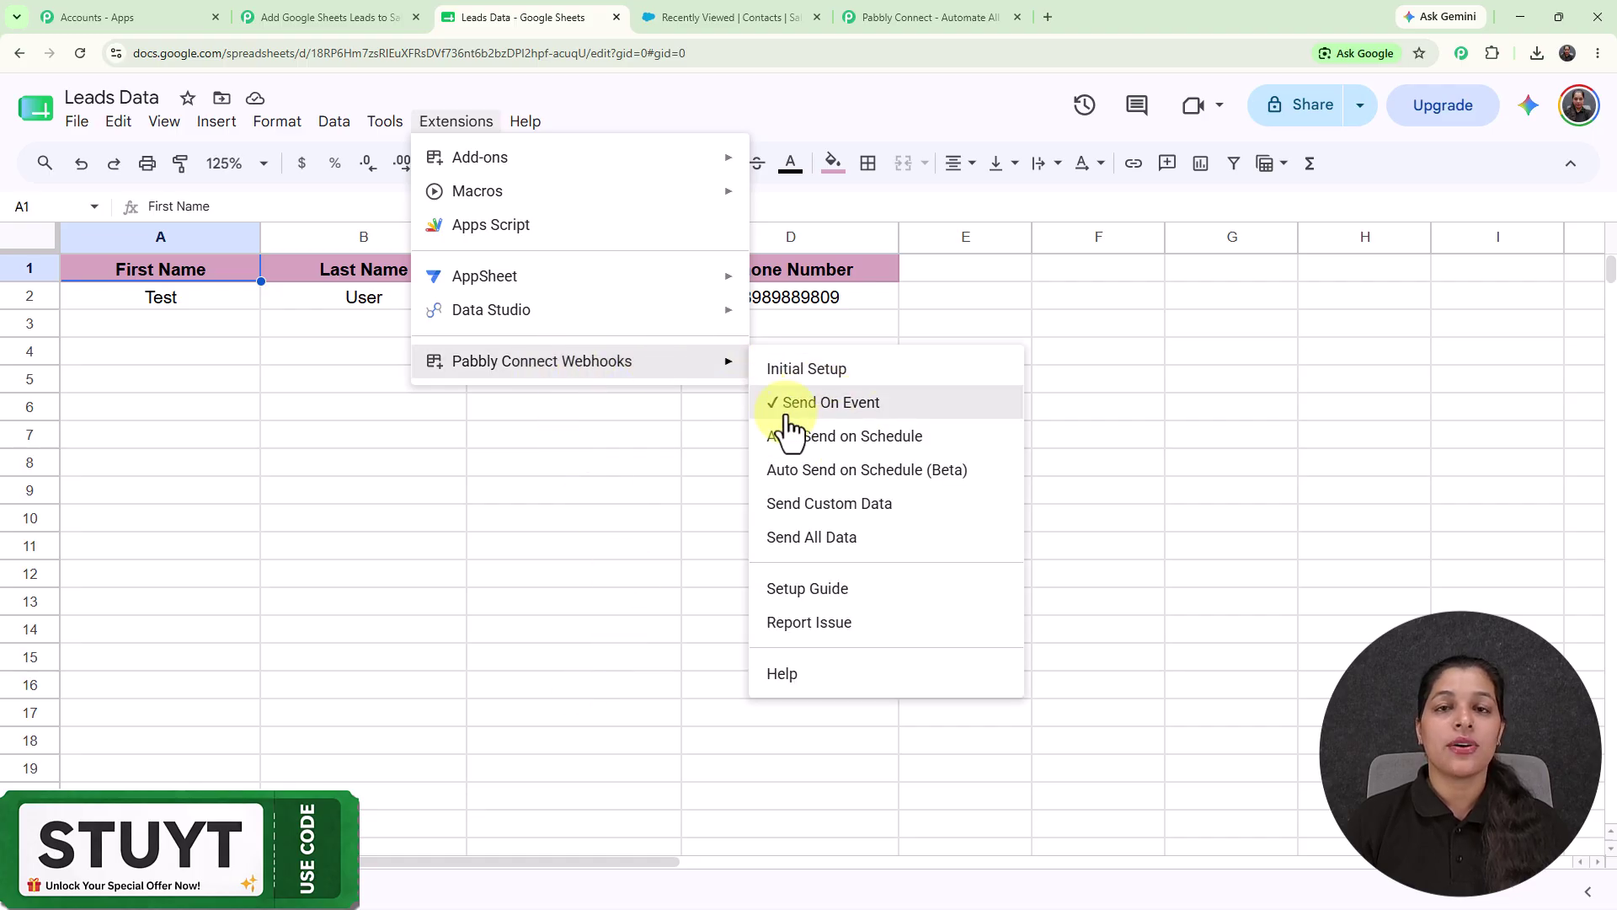
In the Pabbly Connect workflow, close the trigger setup and add a Salesforce action step with the Create Contact event
click(329, 17)
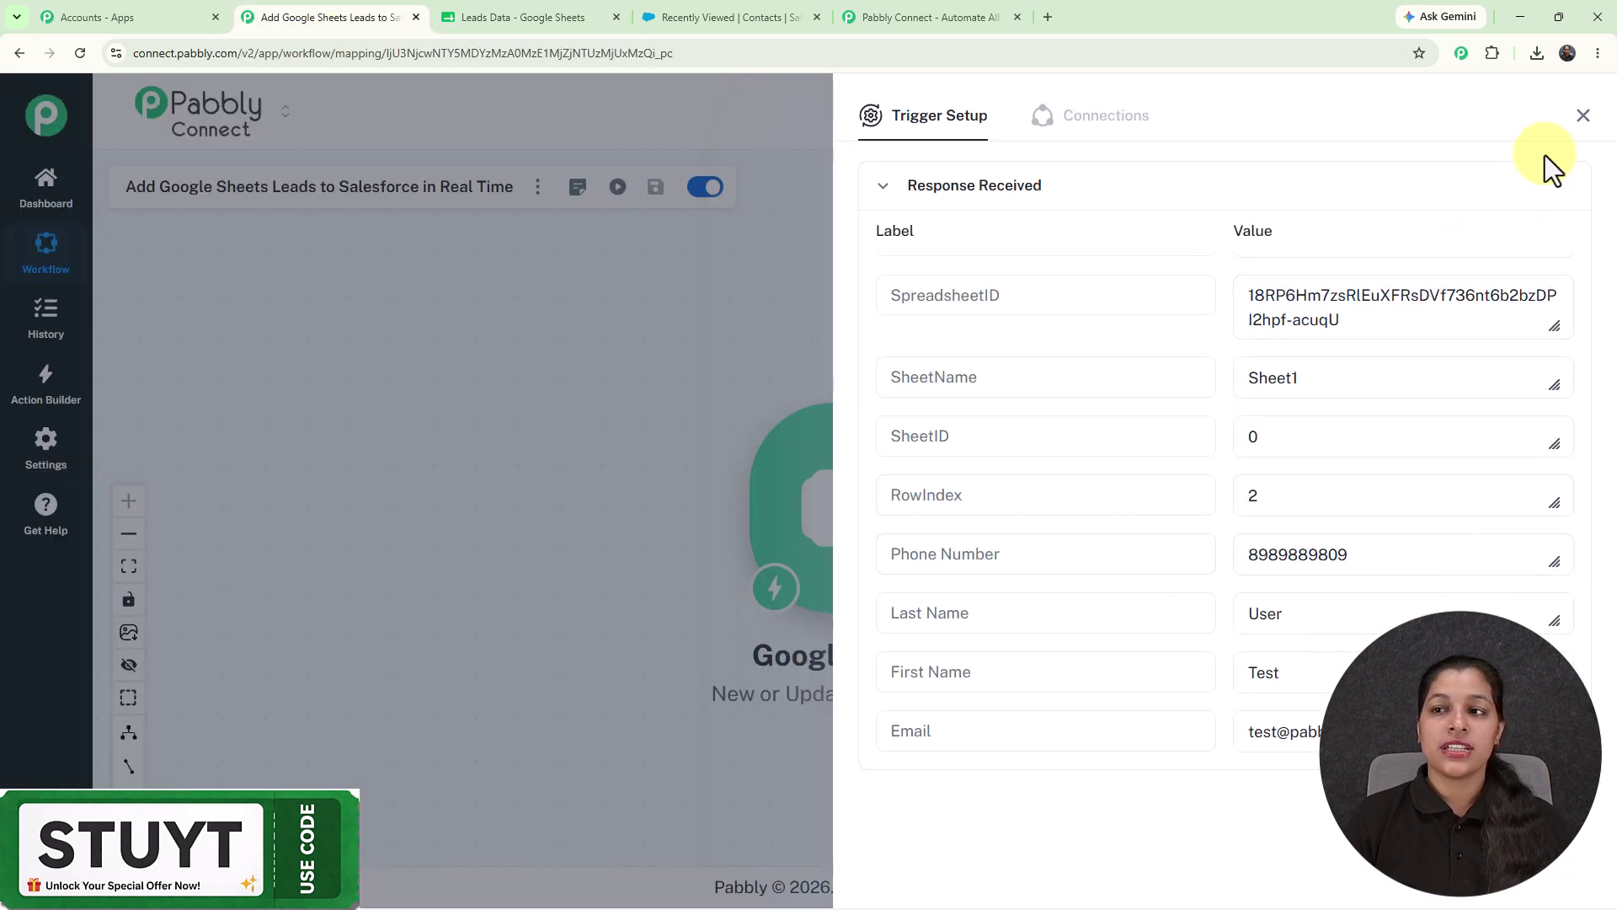
click(1584, 116)
drag(1110, 500, 865, 487)
click(726, 499)
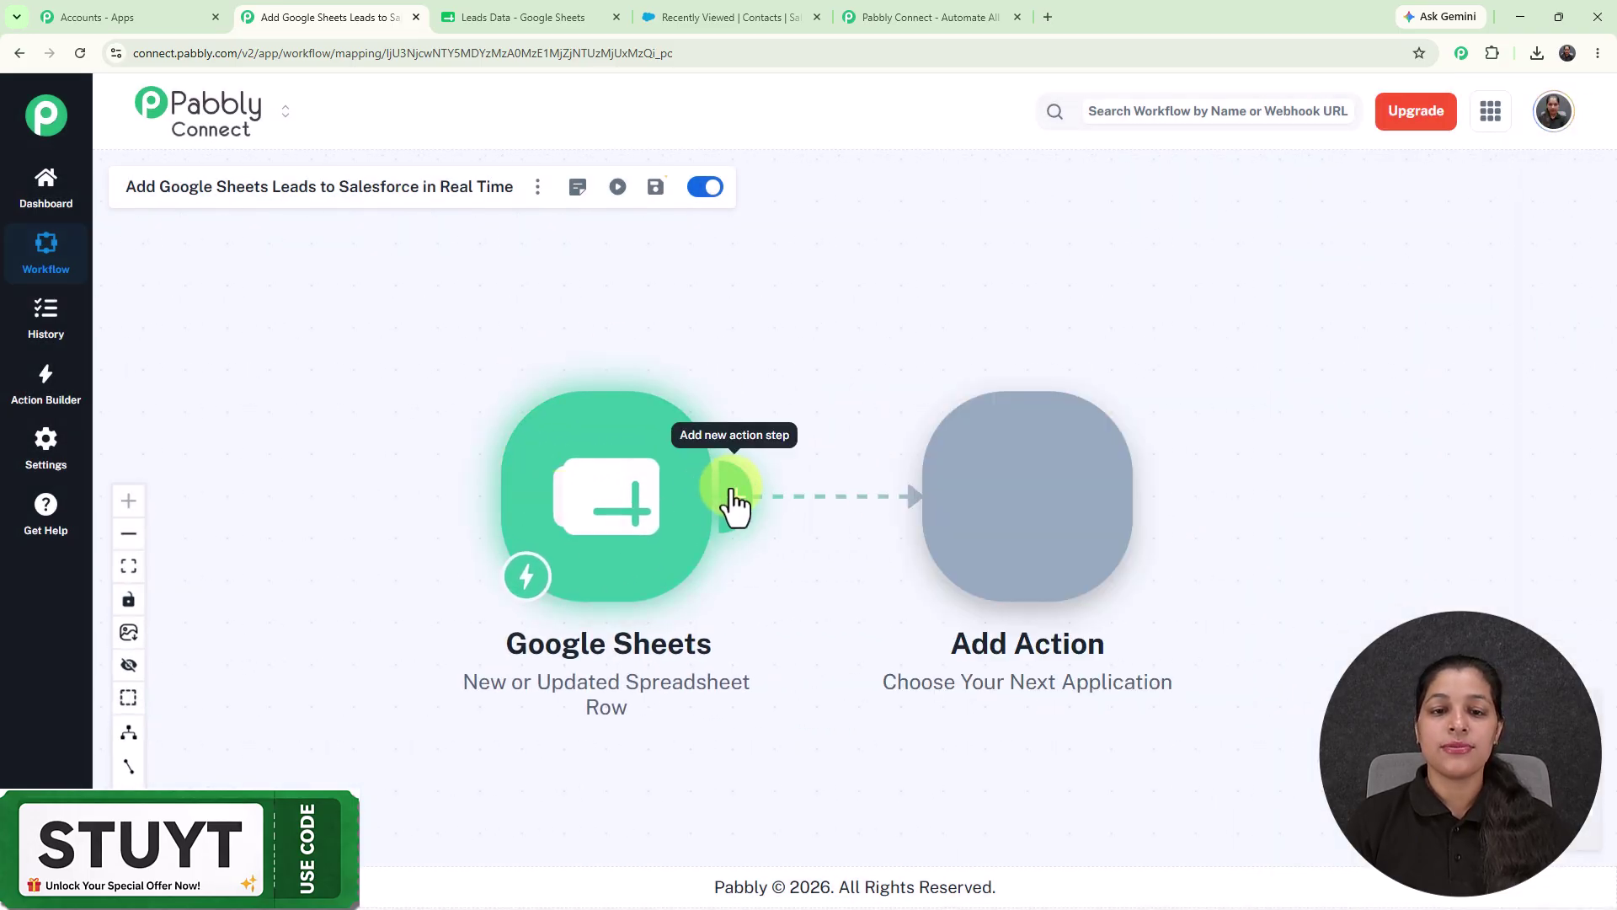
click(943, 219)
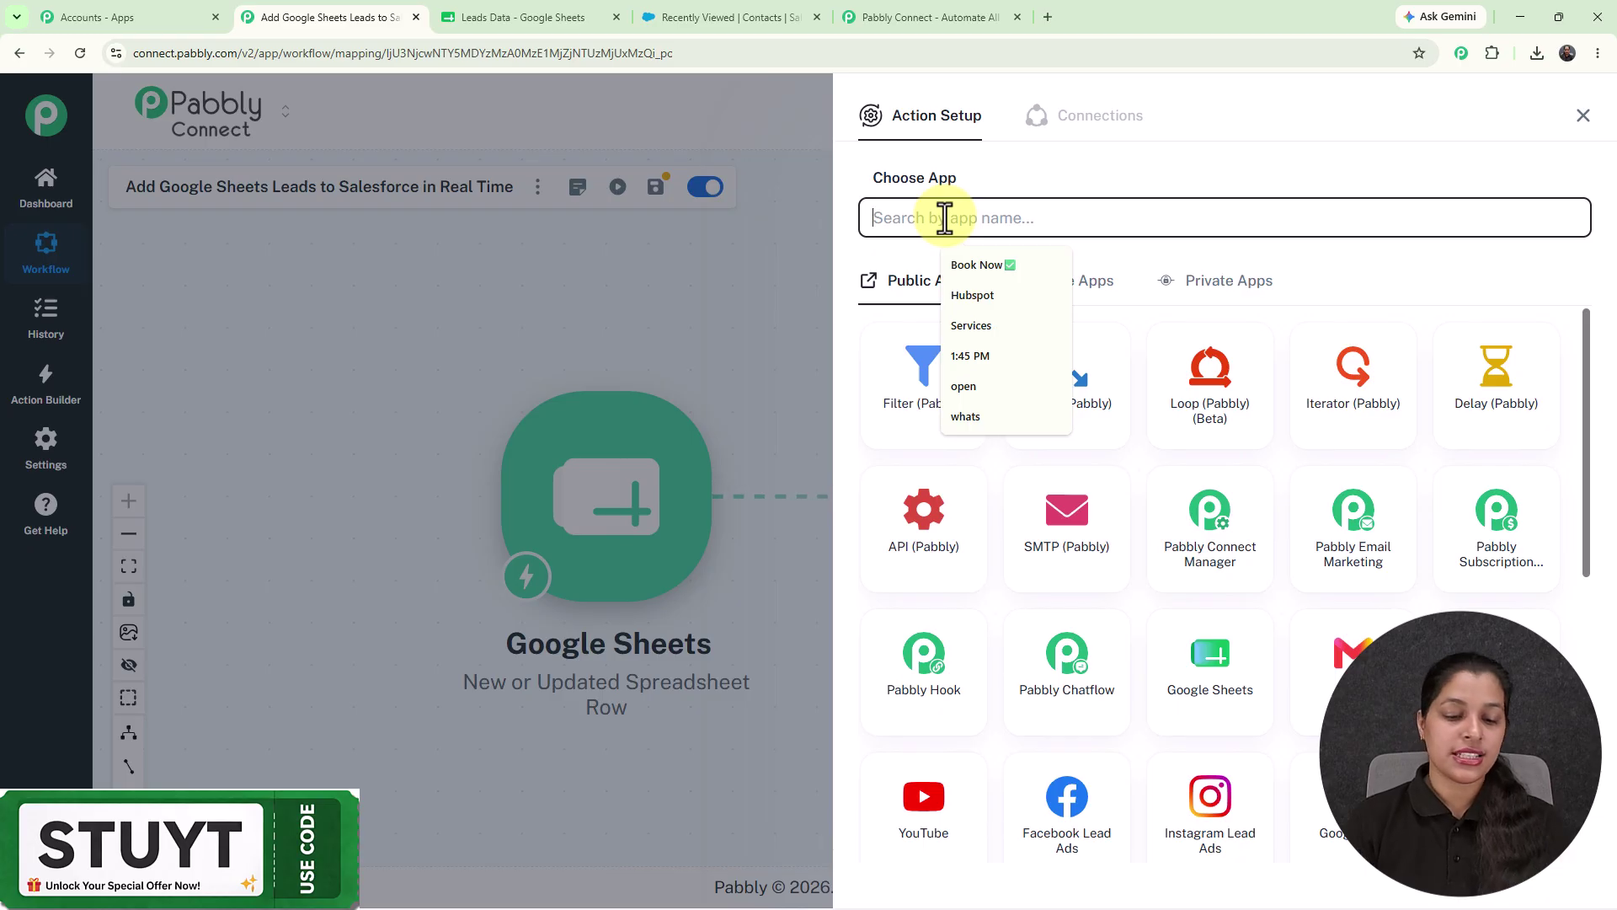
text(salesf)
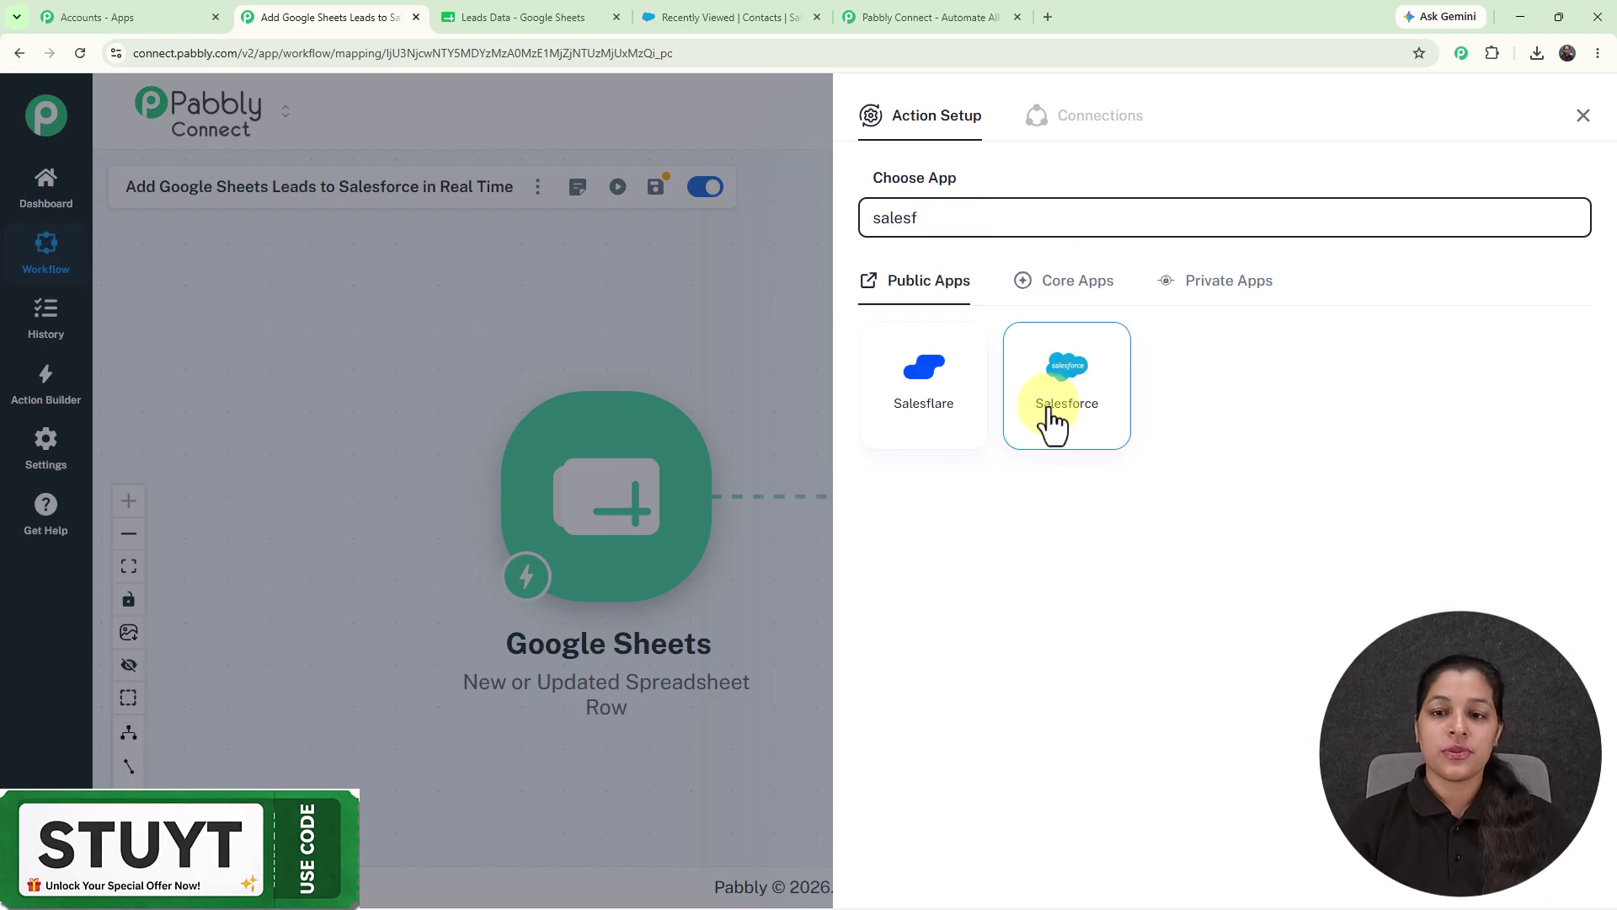
click(1062, 426)
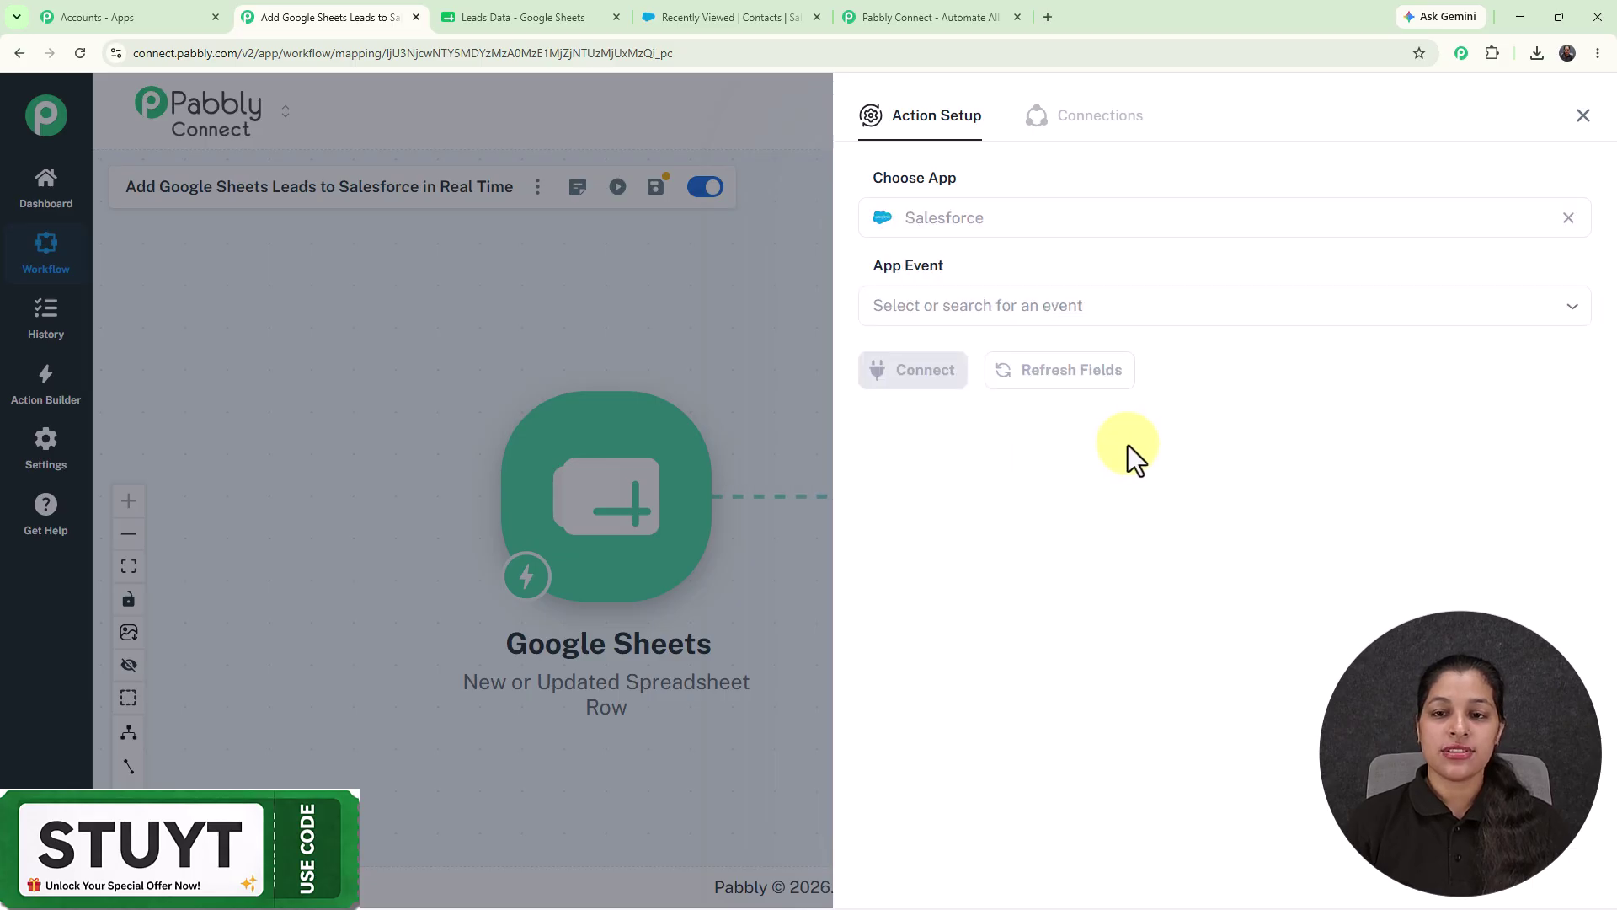
click(1123, 304)
click(967, 566)
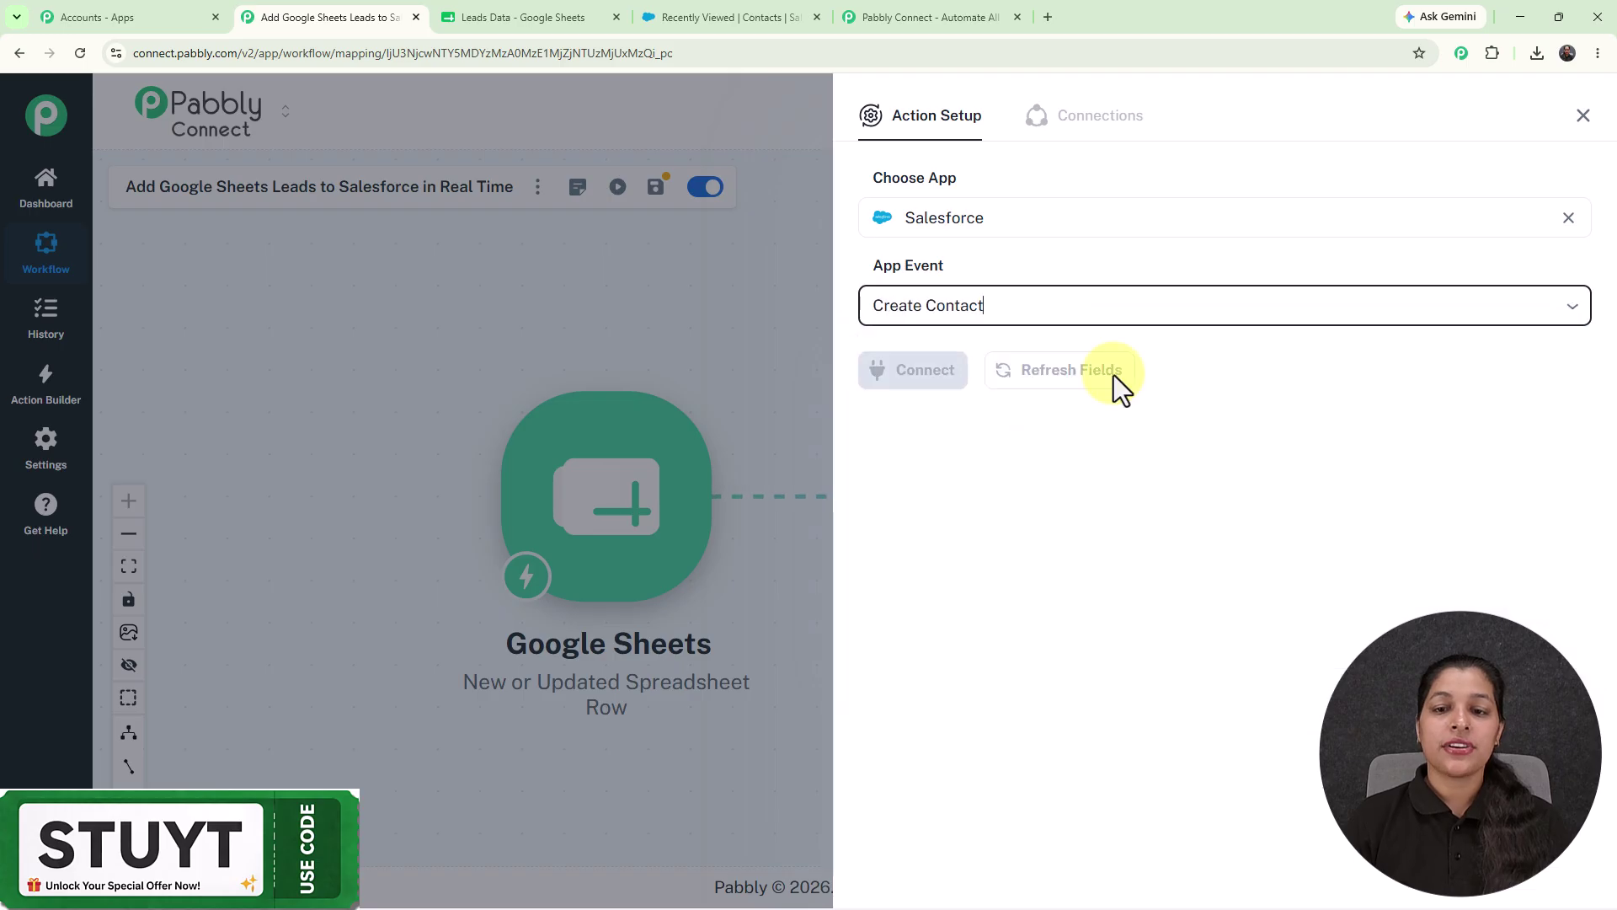
Connect the action through a new Salesforce connection named Salesforce #30 and allow Pabbly Connect access to the account
click(913, 385)
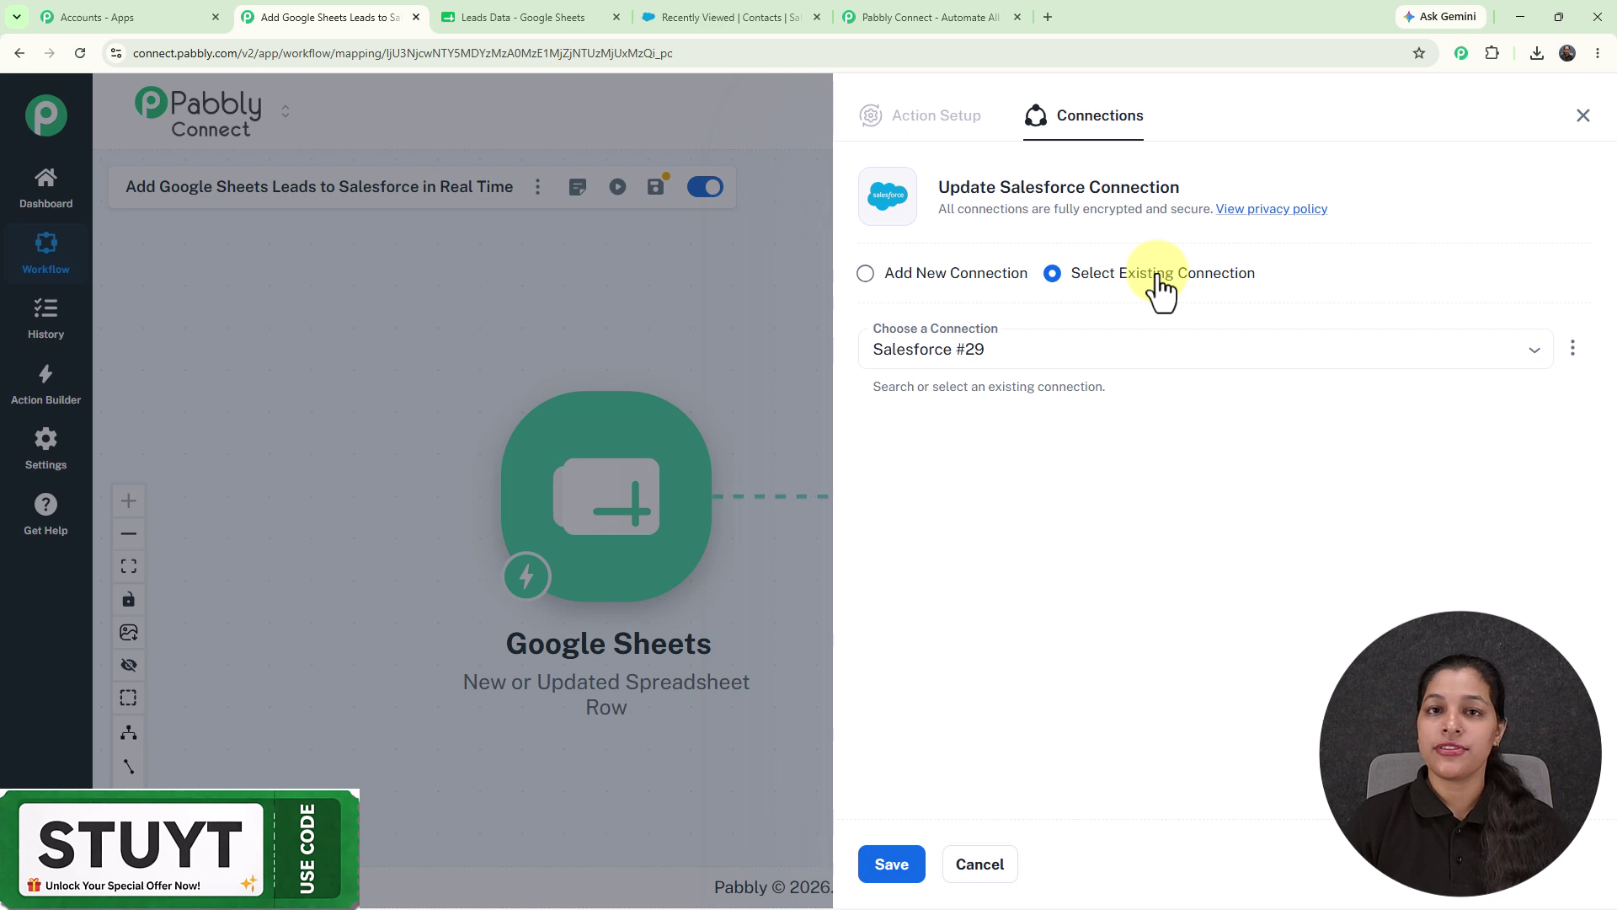
click(860, 278)
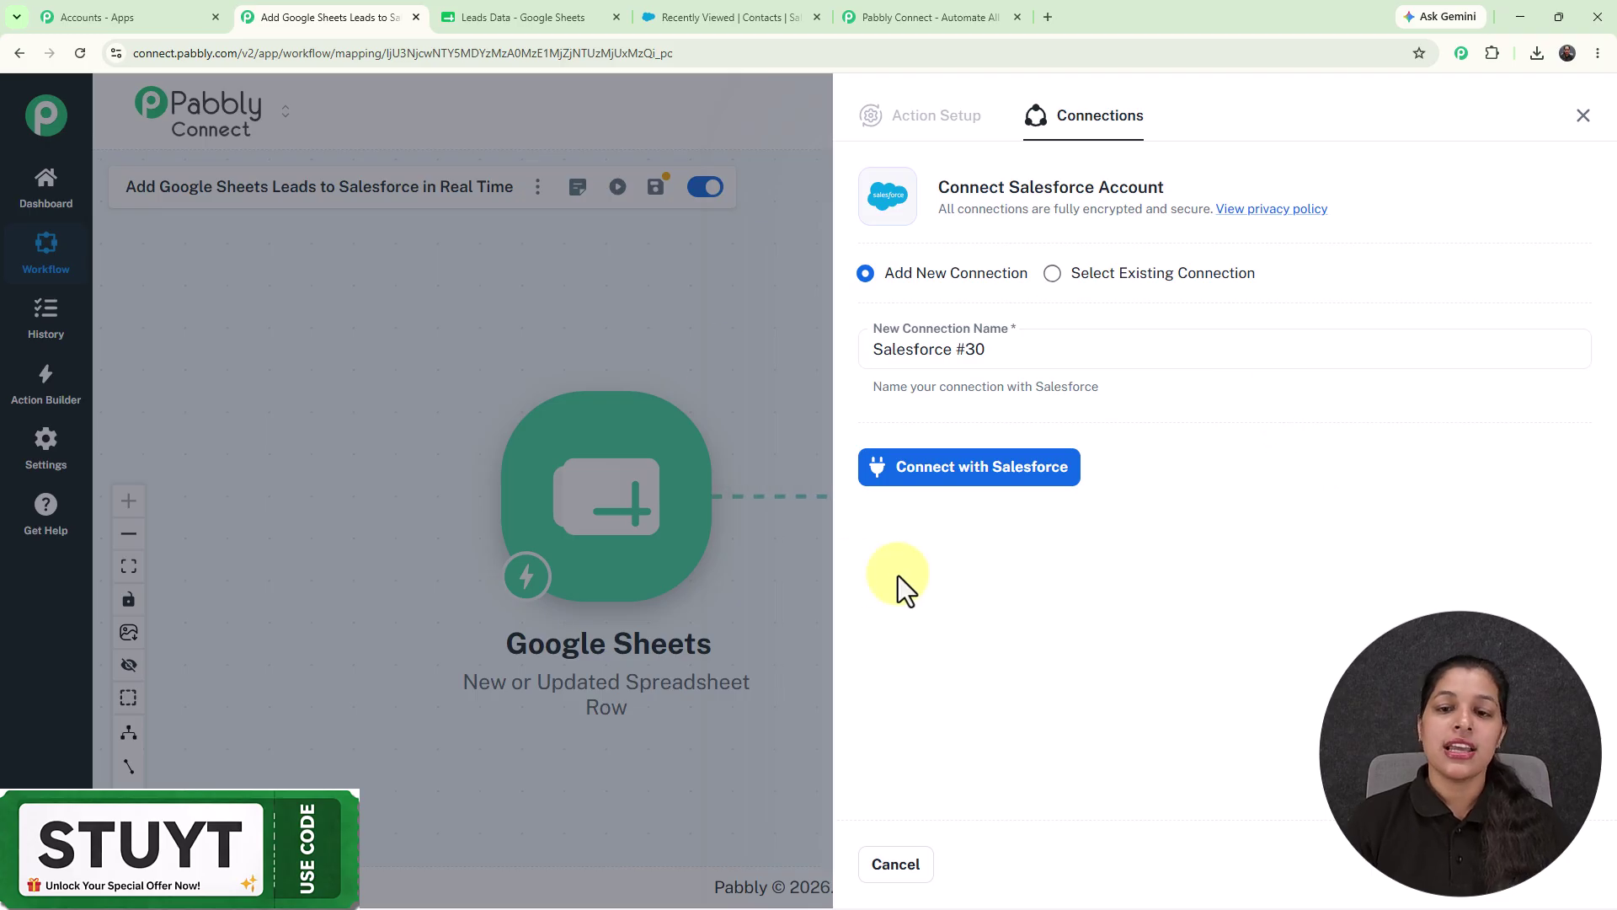
click(959, 473)
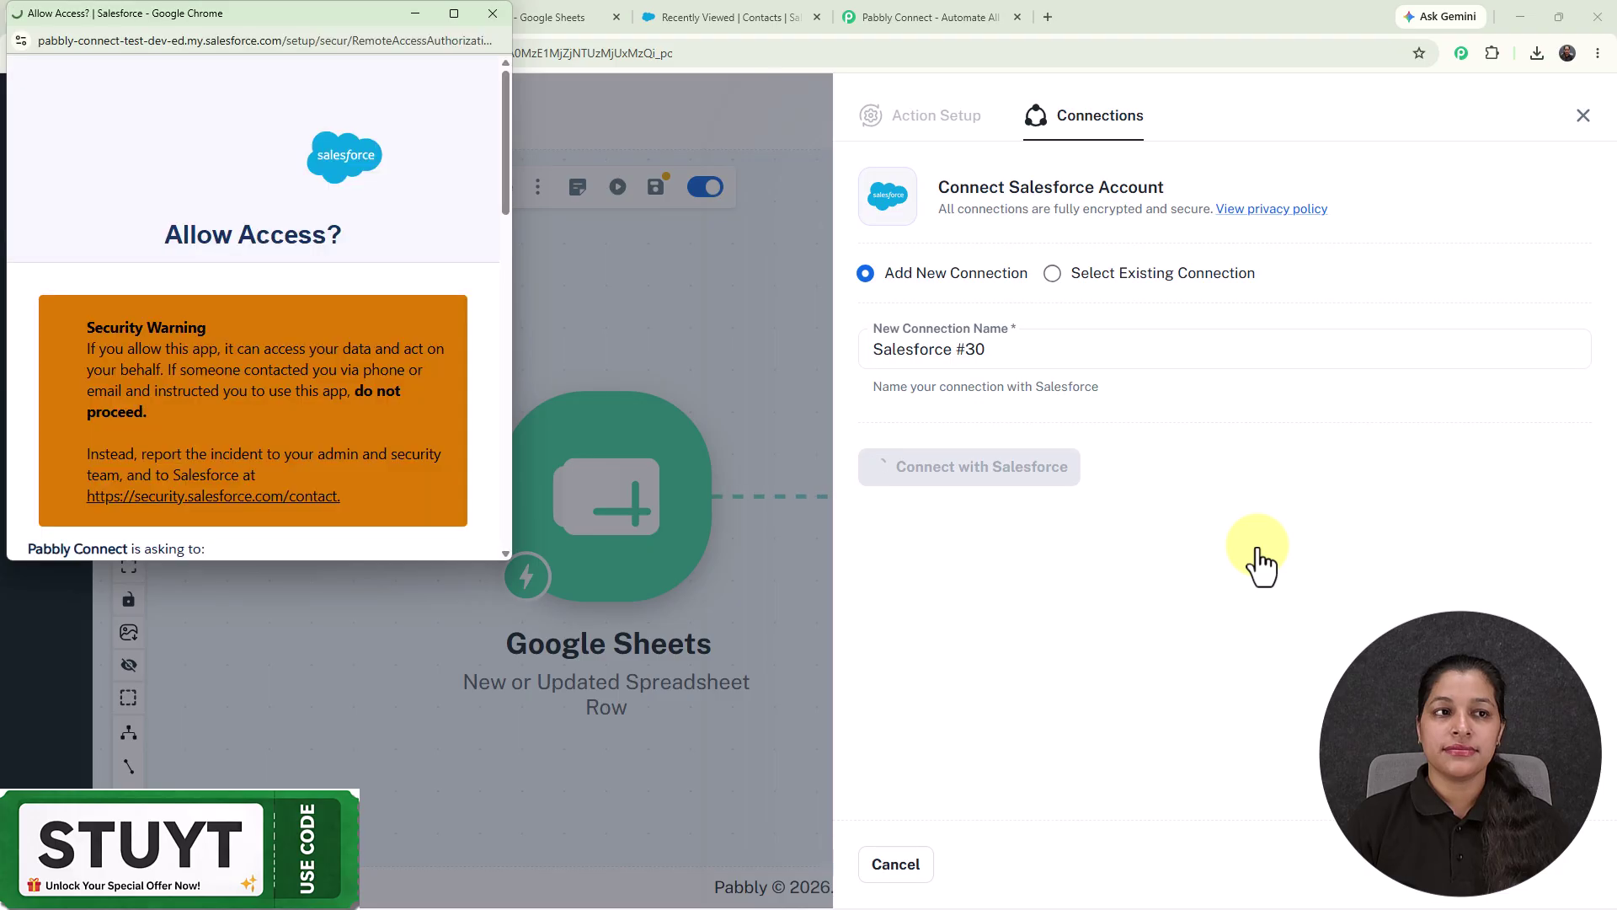
scroll(179, 421, down, 15)
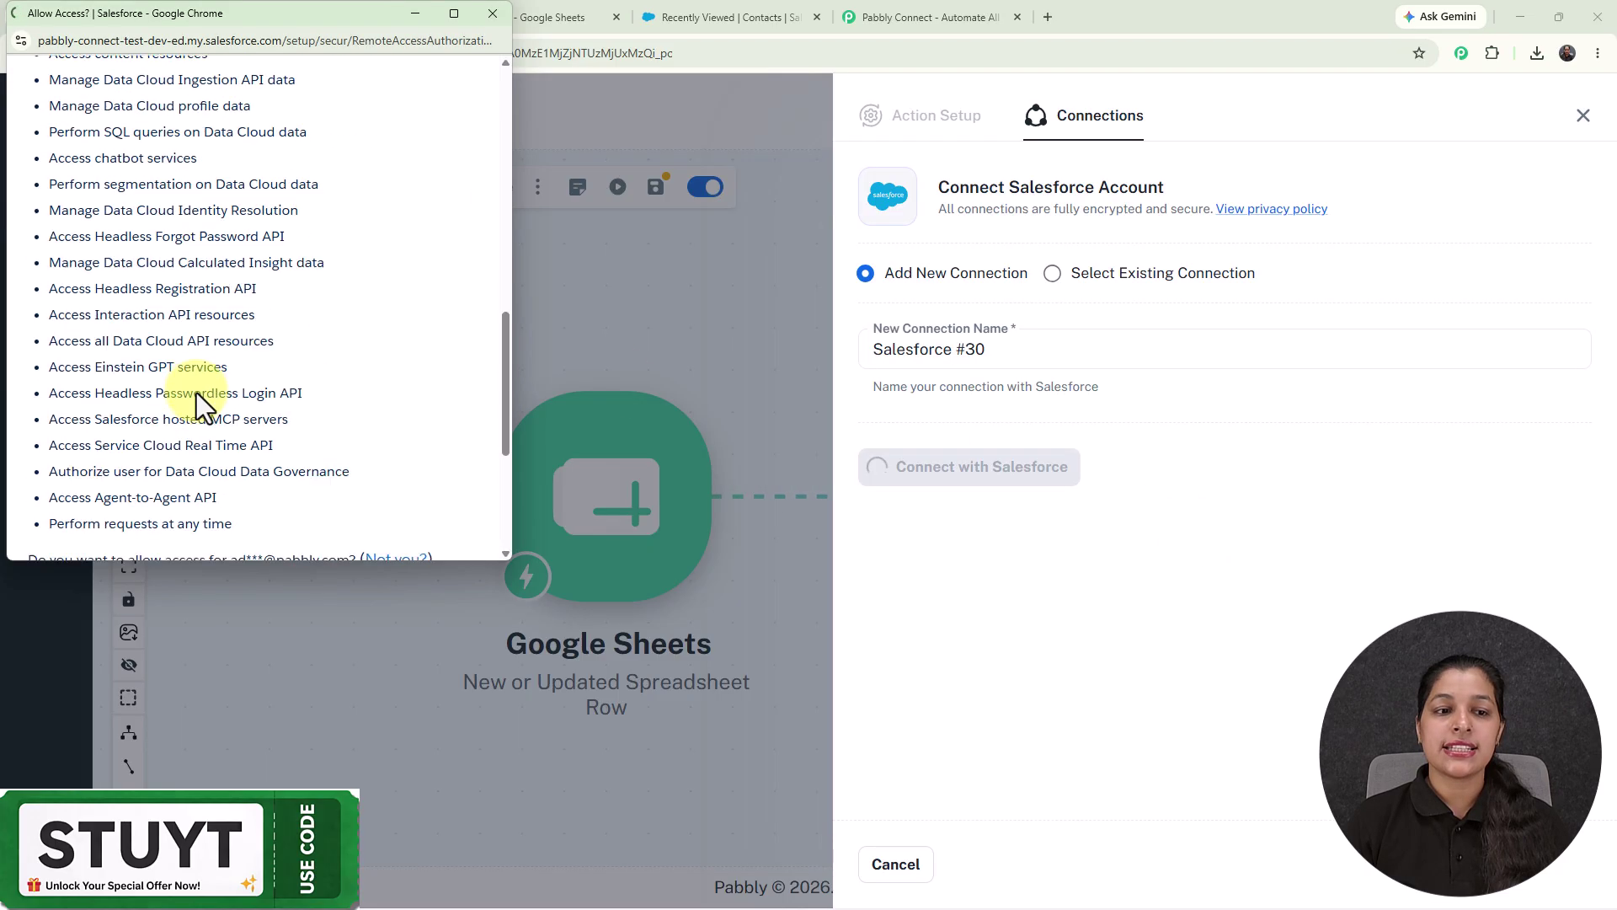
click(376, 459)
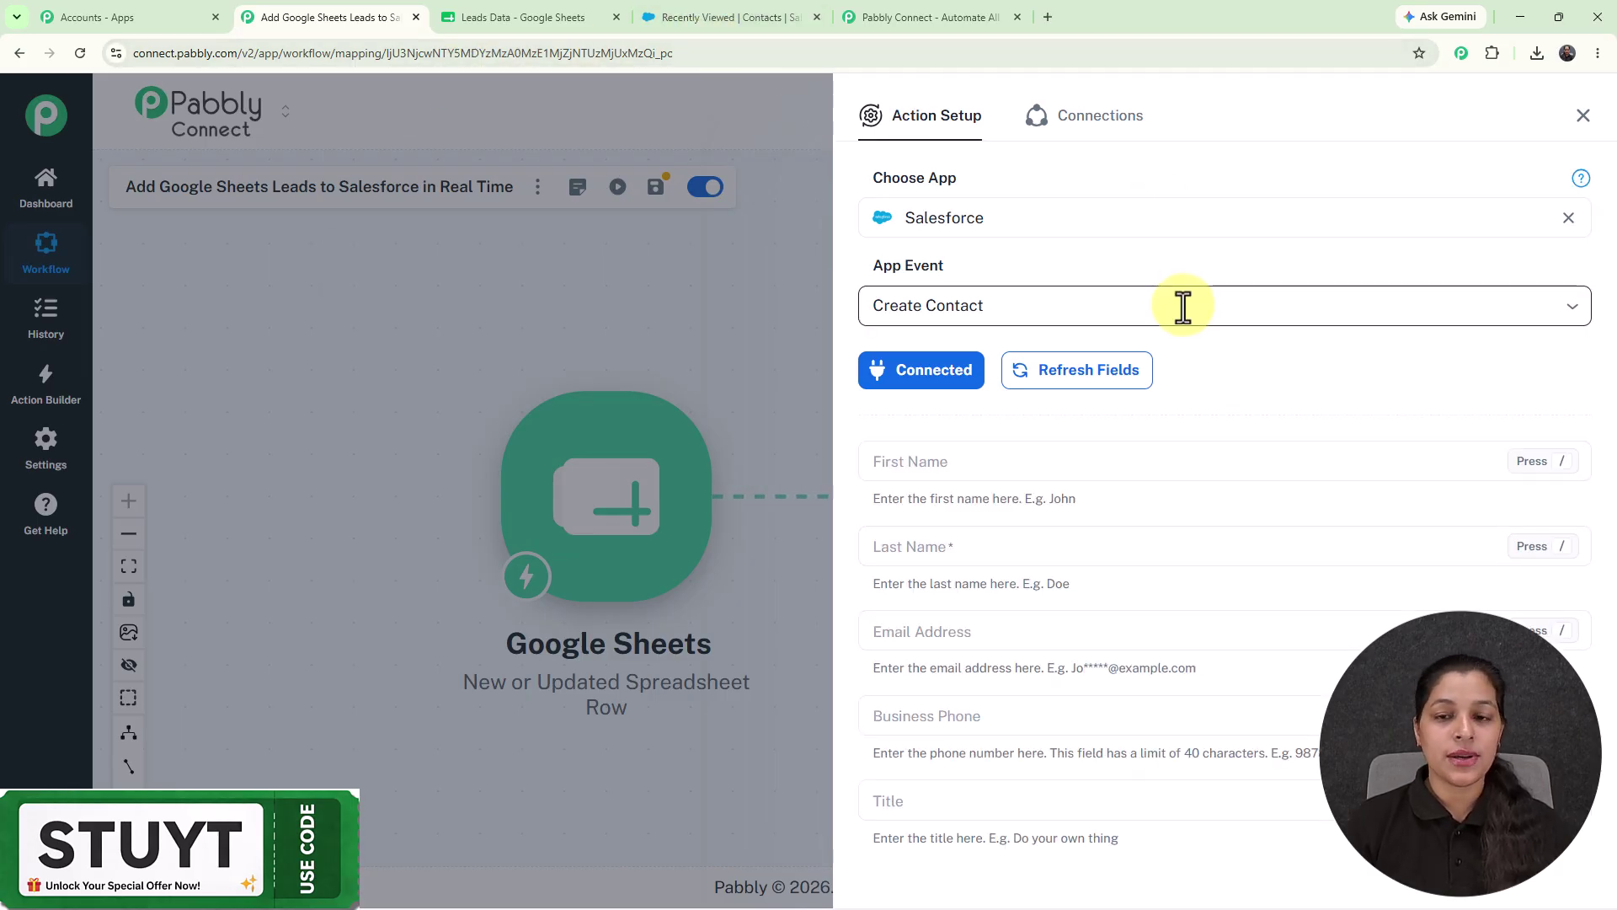
scroll(1109, 389, down, 5)
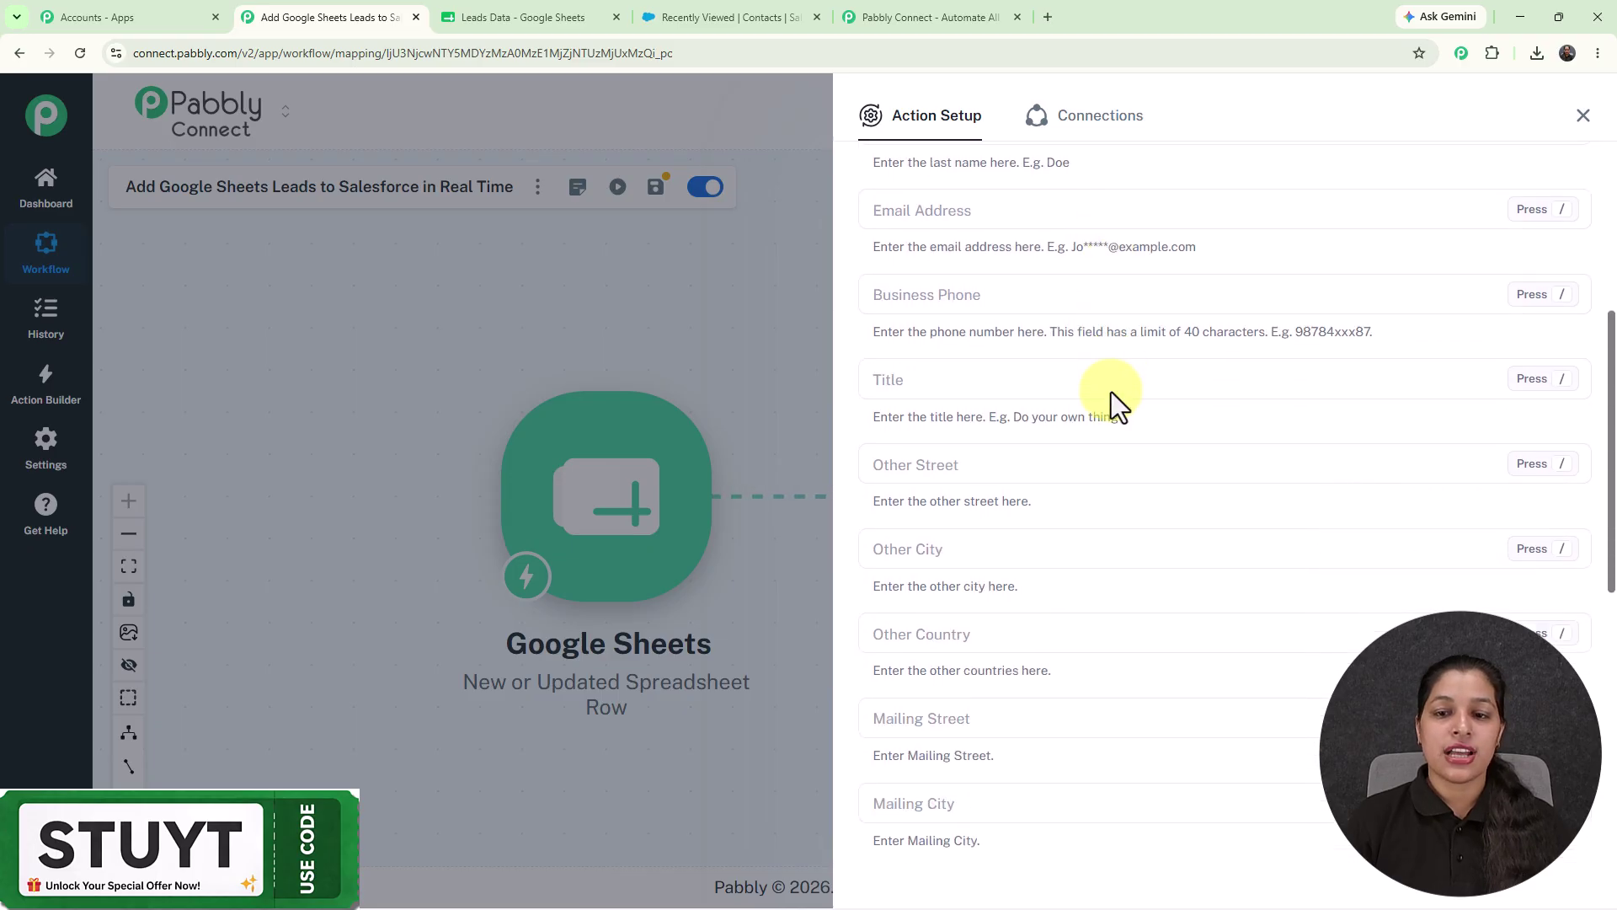
scroll(1108, 391, up, 5)
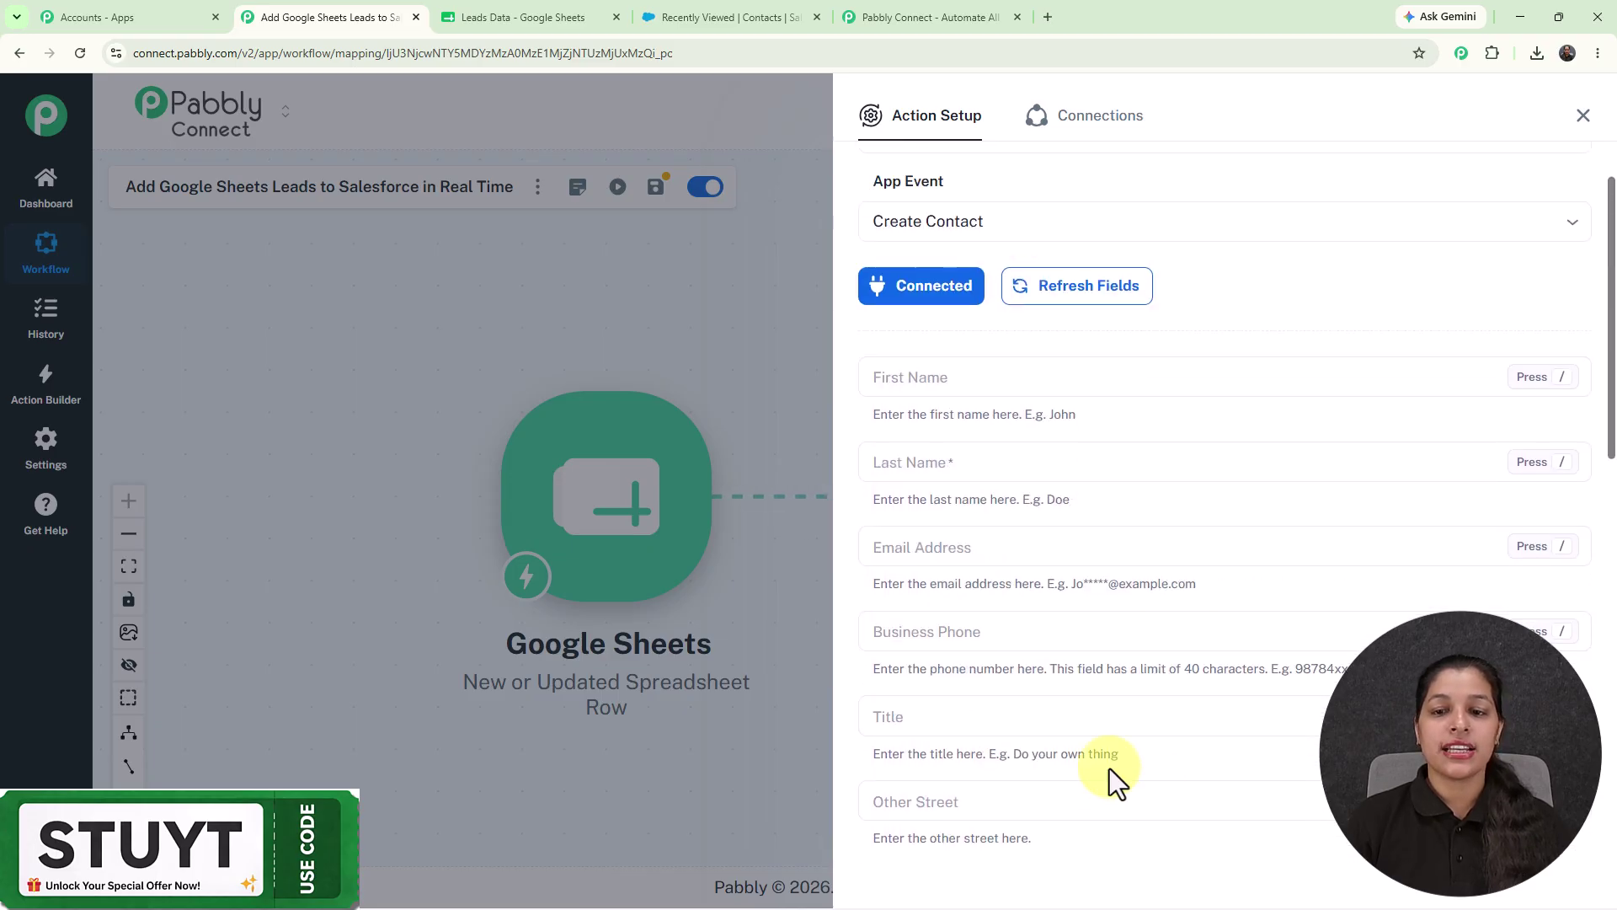
click(1038, 377)
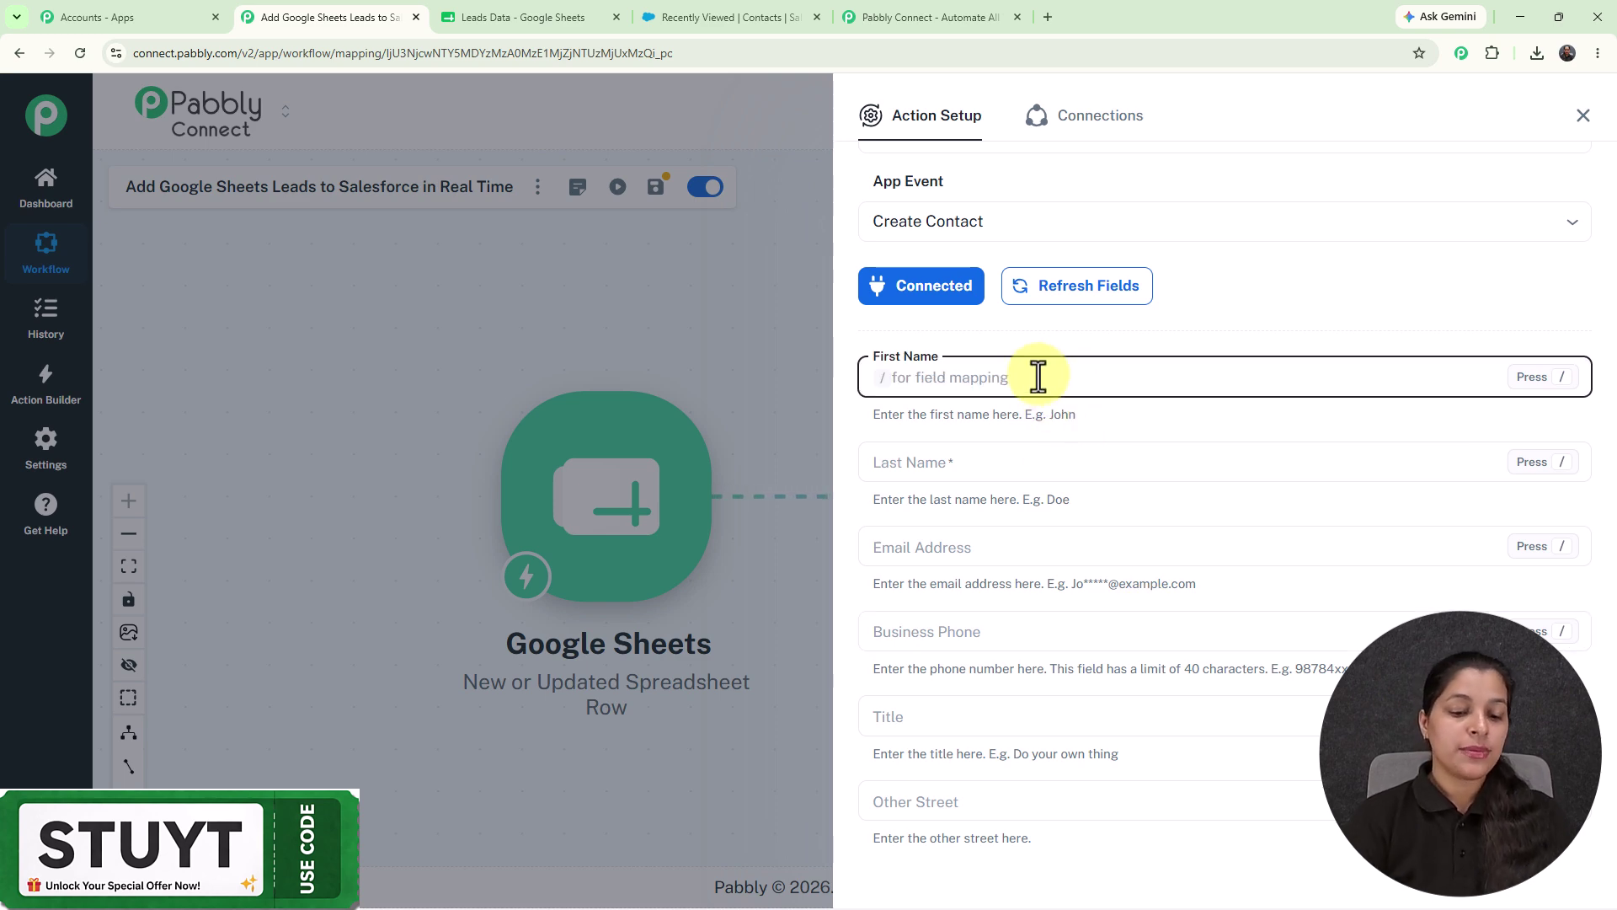
text(test)
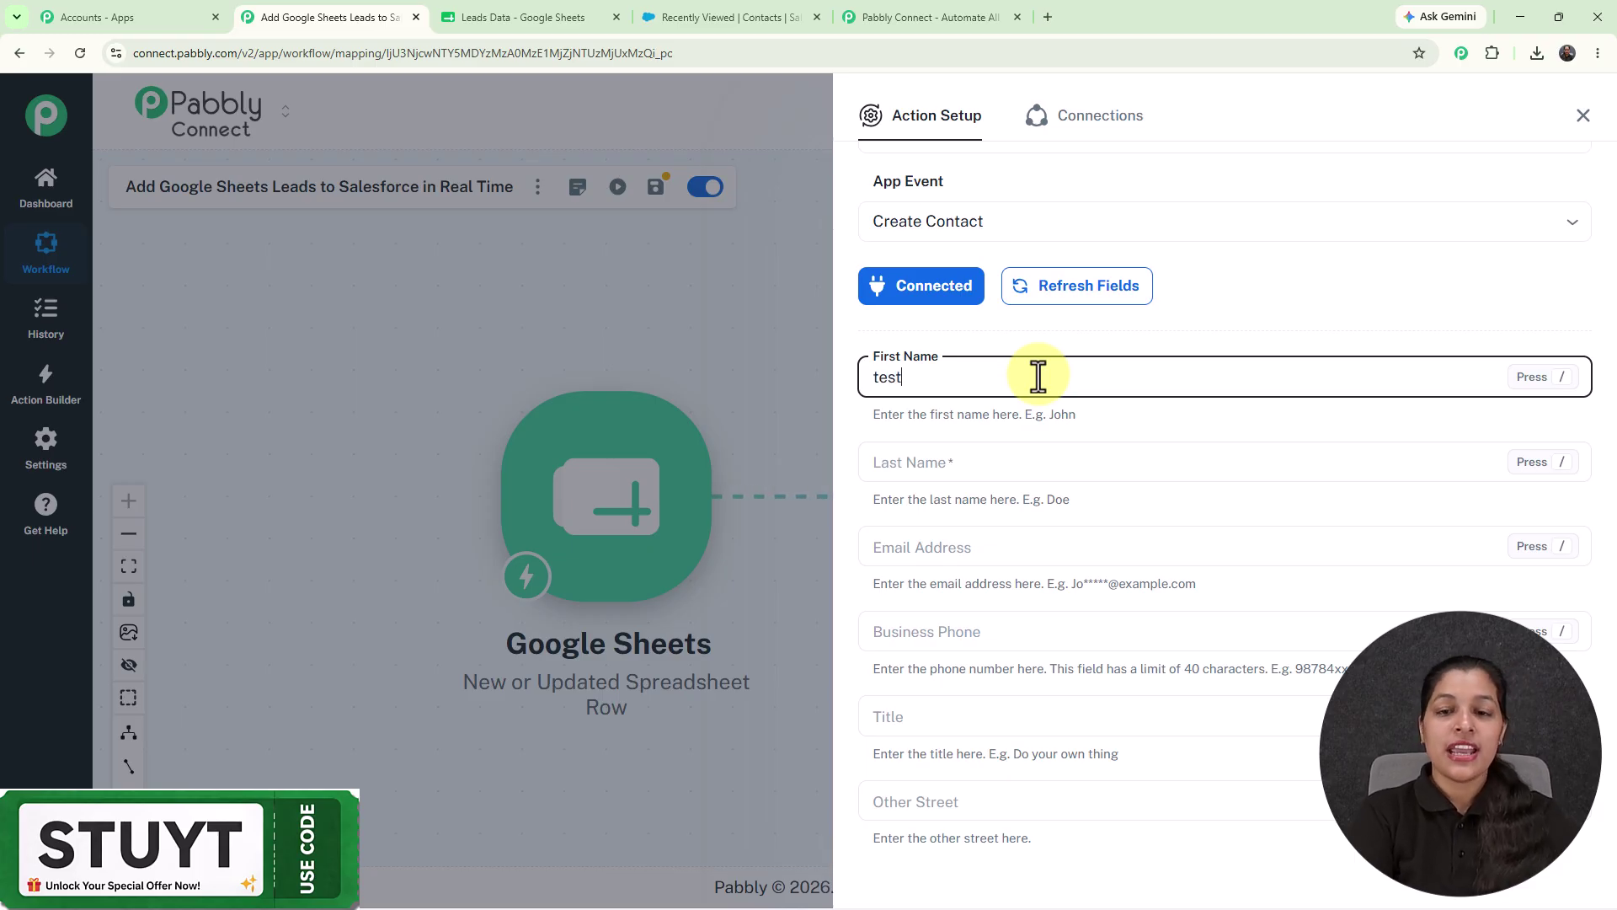
key(BackSpace)
key(BackSpace)
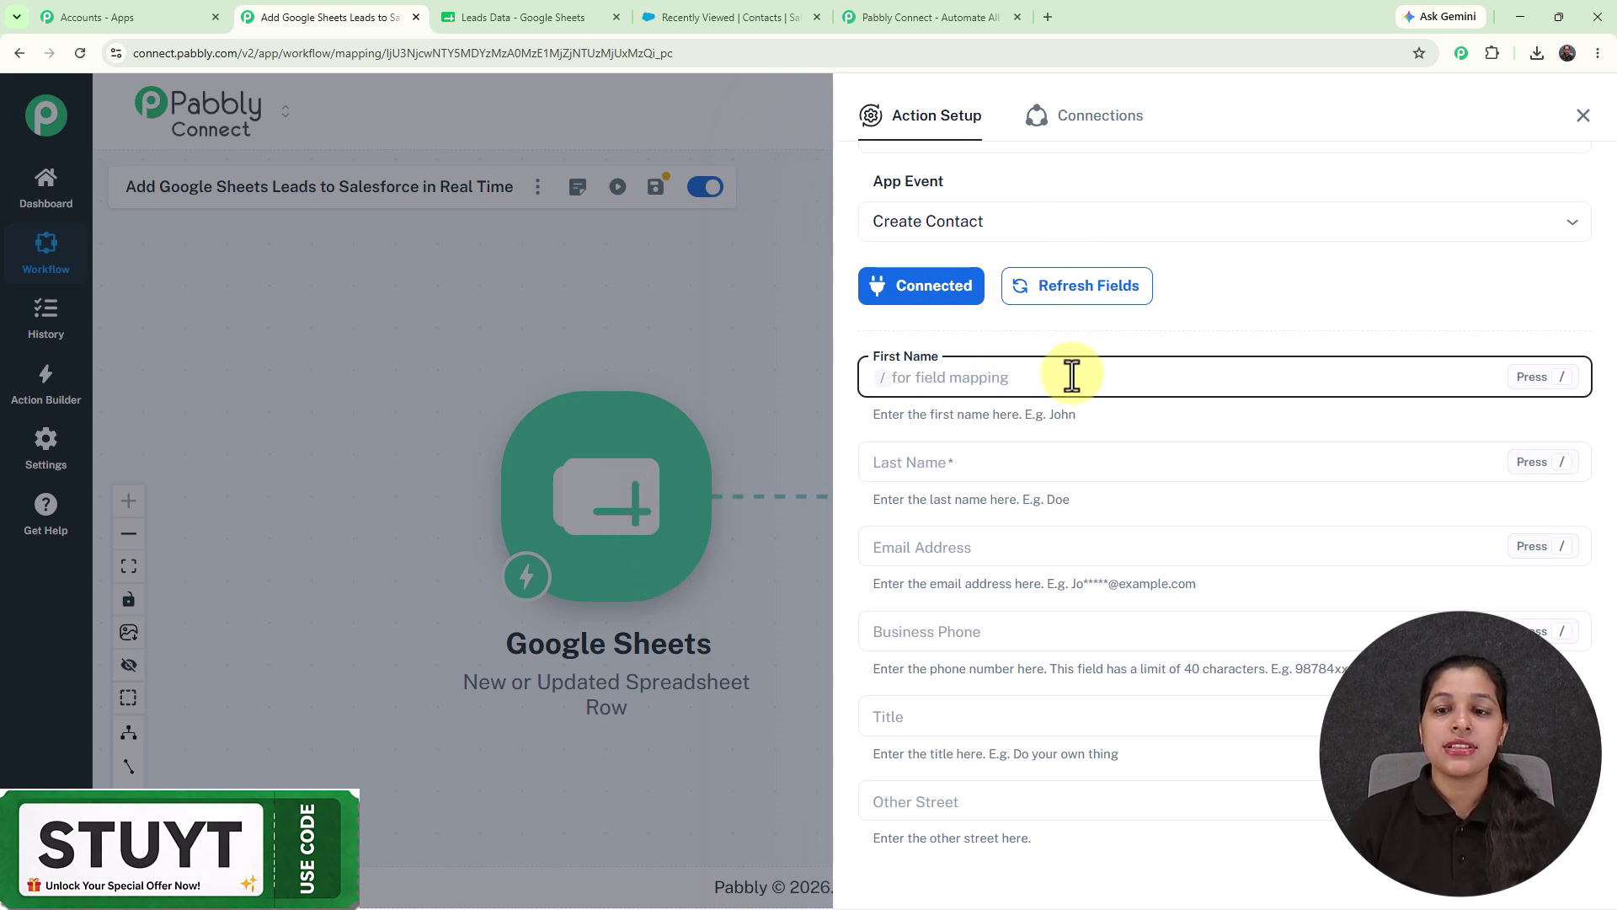
Map the contact's First Name and Last Name fields to the matching values from the Google Sheets trigger
text(/)
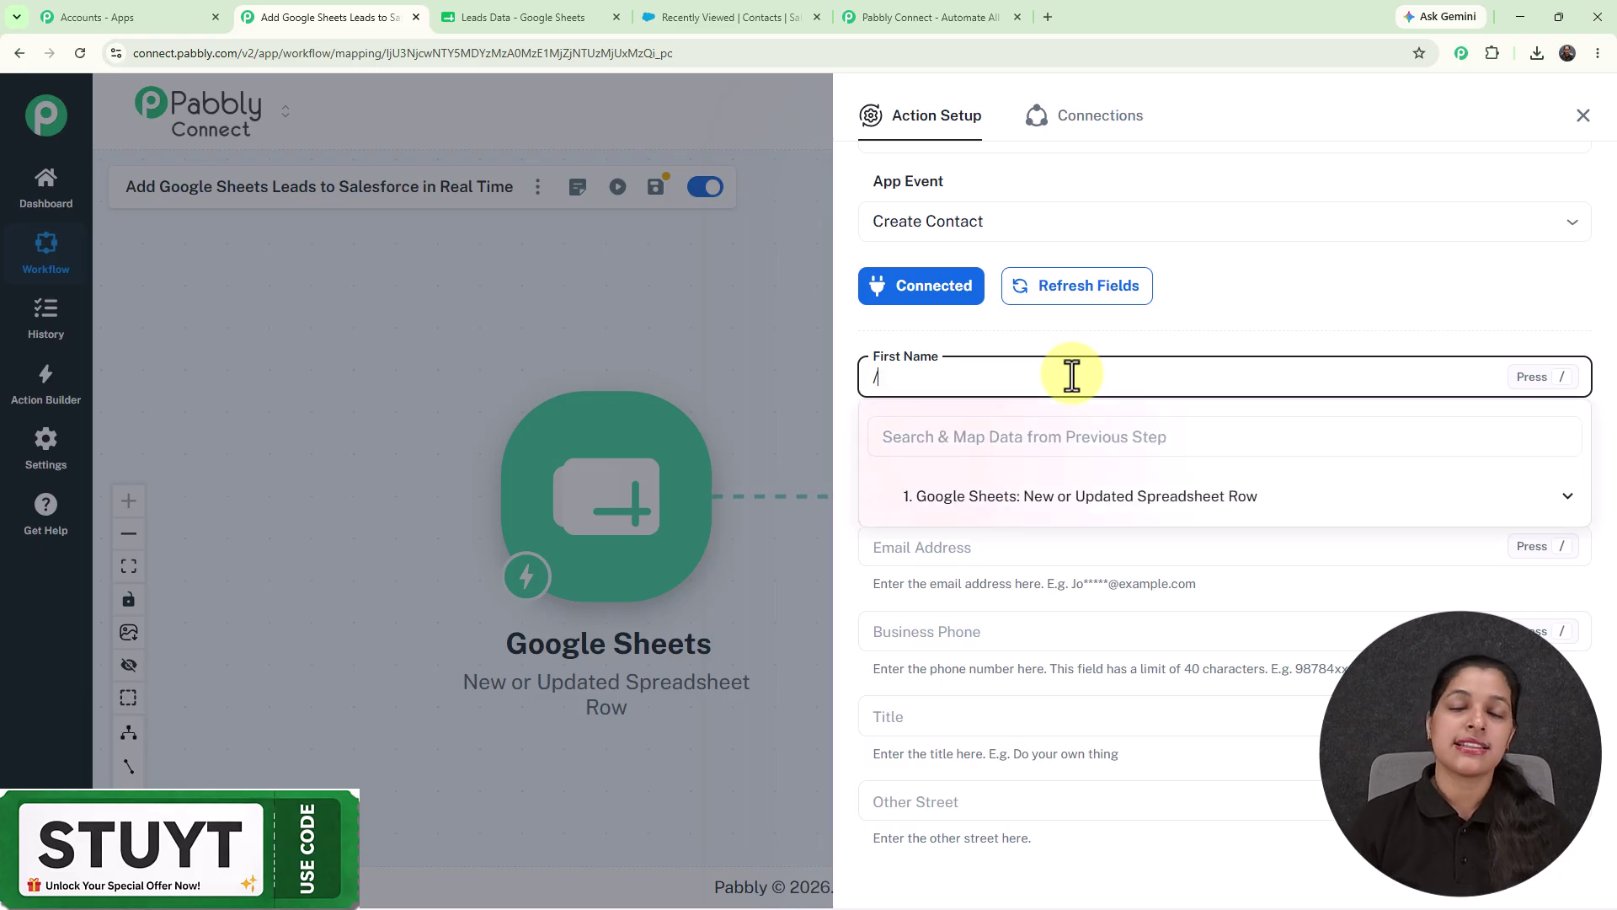
click(1116, 505)
scroll(1111, 558, down, 3)
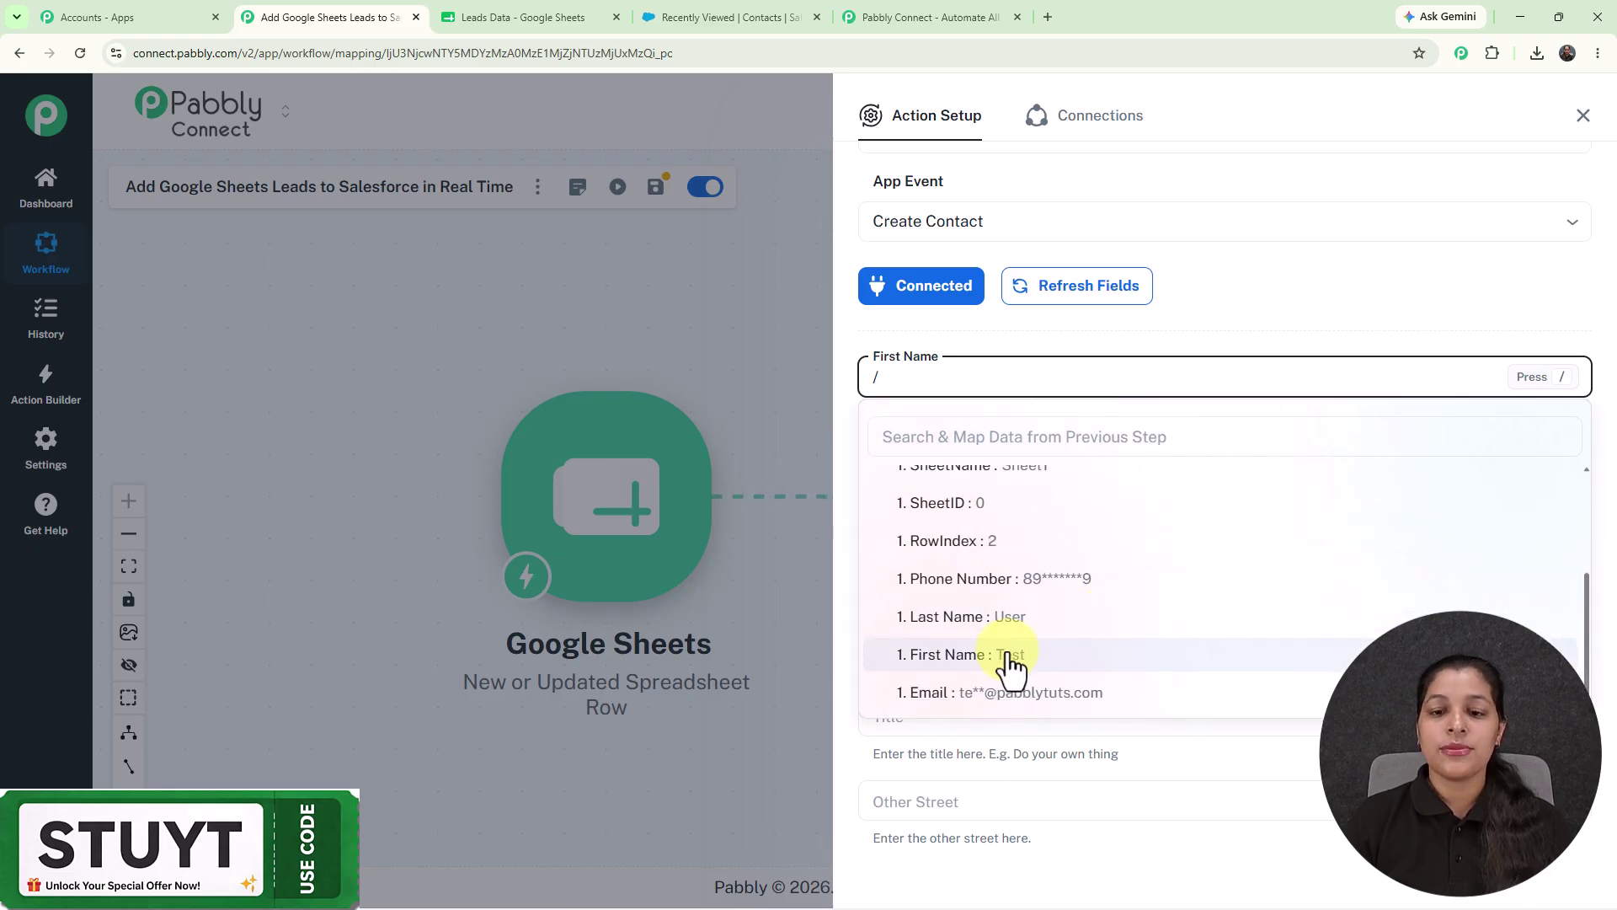
click(1008, 657)
scroll(1144, 257, down, 3)
click(1042, 213)
text(/)
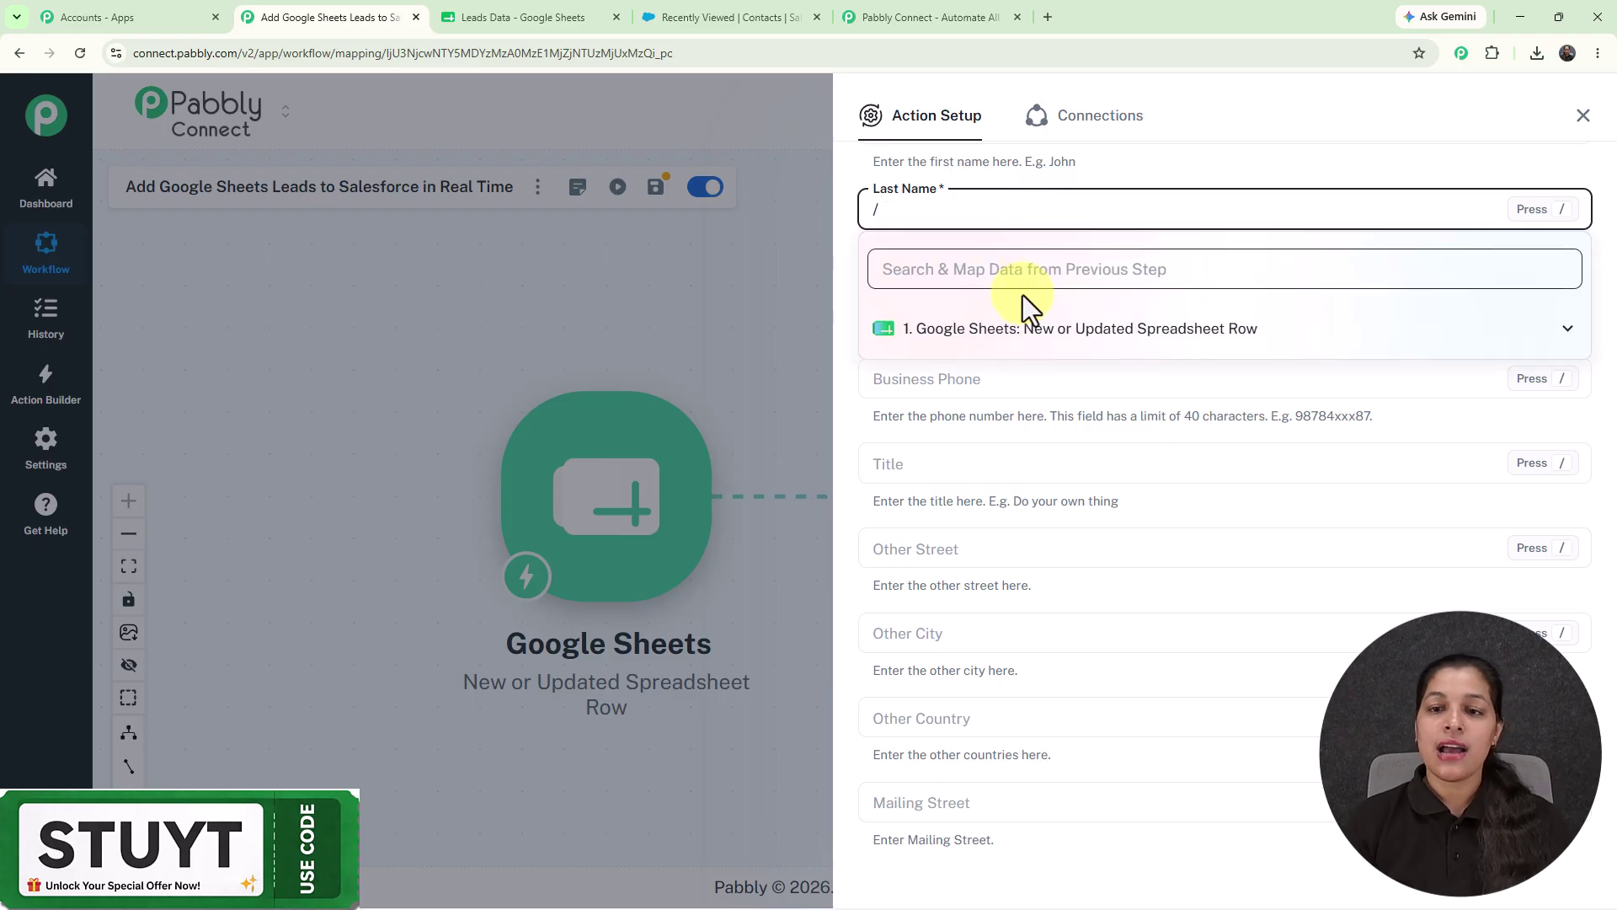
click(1007, 337)
scroll(994, 505, down, 2)
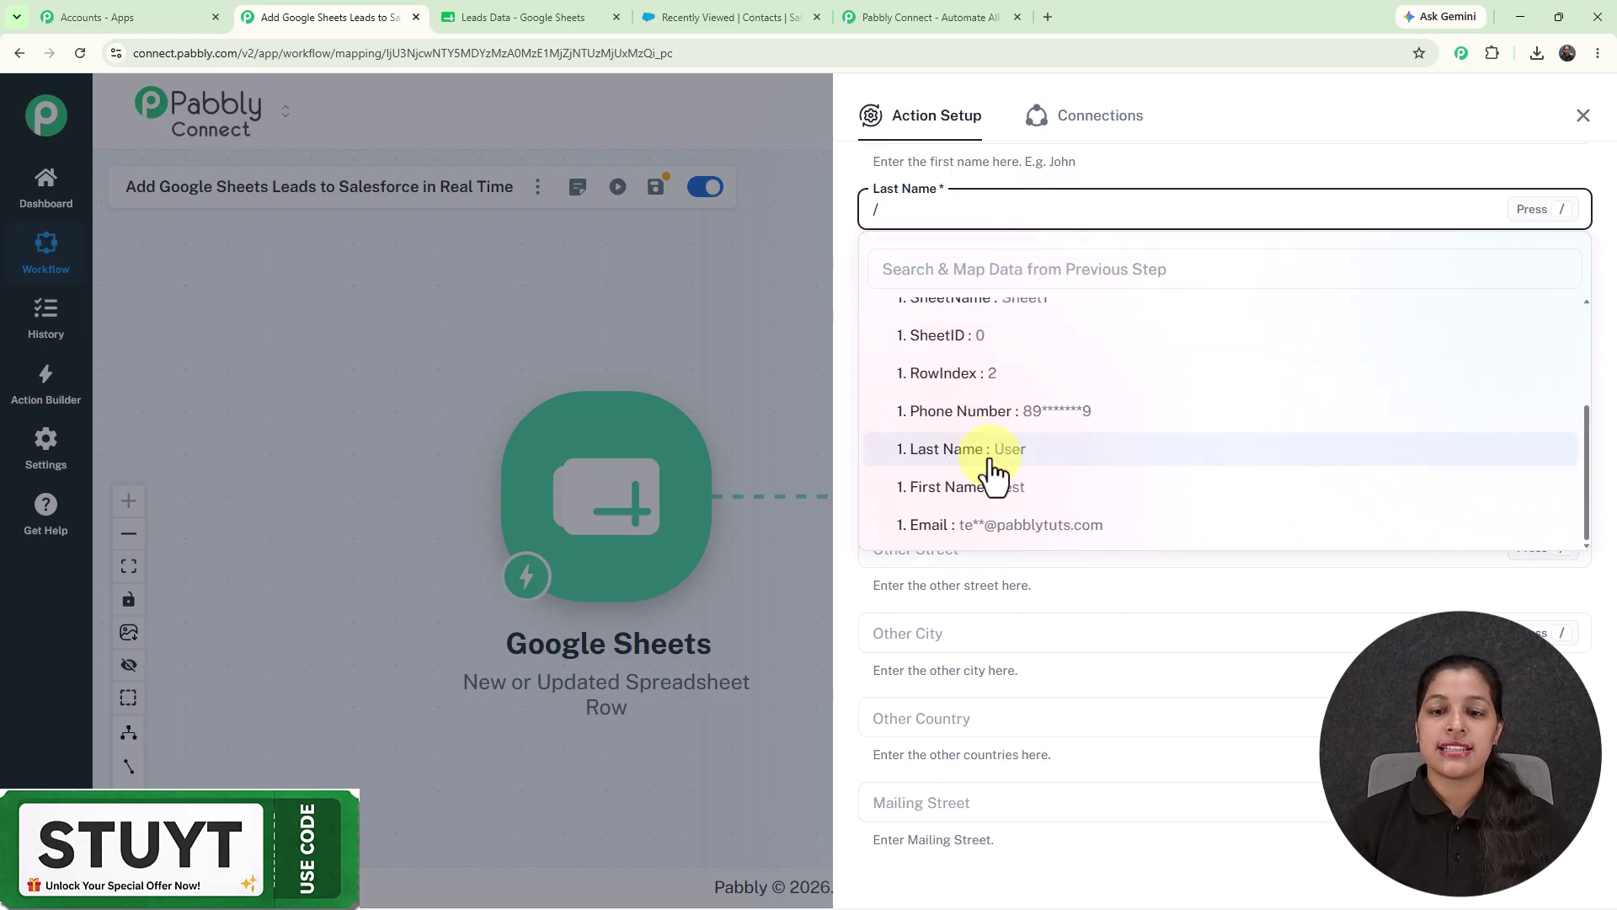
click(993, 455)
Map the contact's Email Address to the trigger's Email and its Business Phone to the trigger's Phone Number
click(944, 299)
text(/)
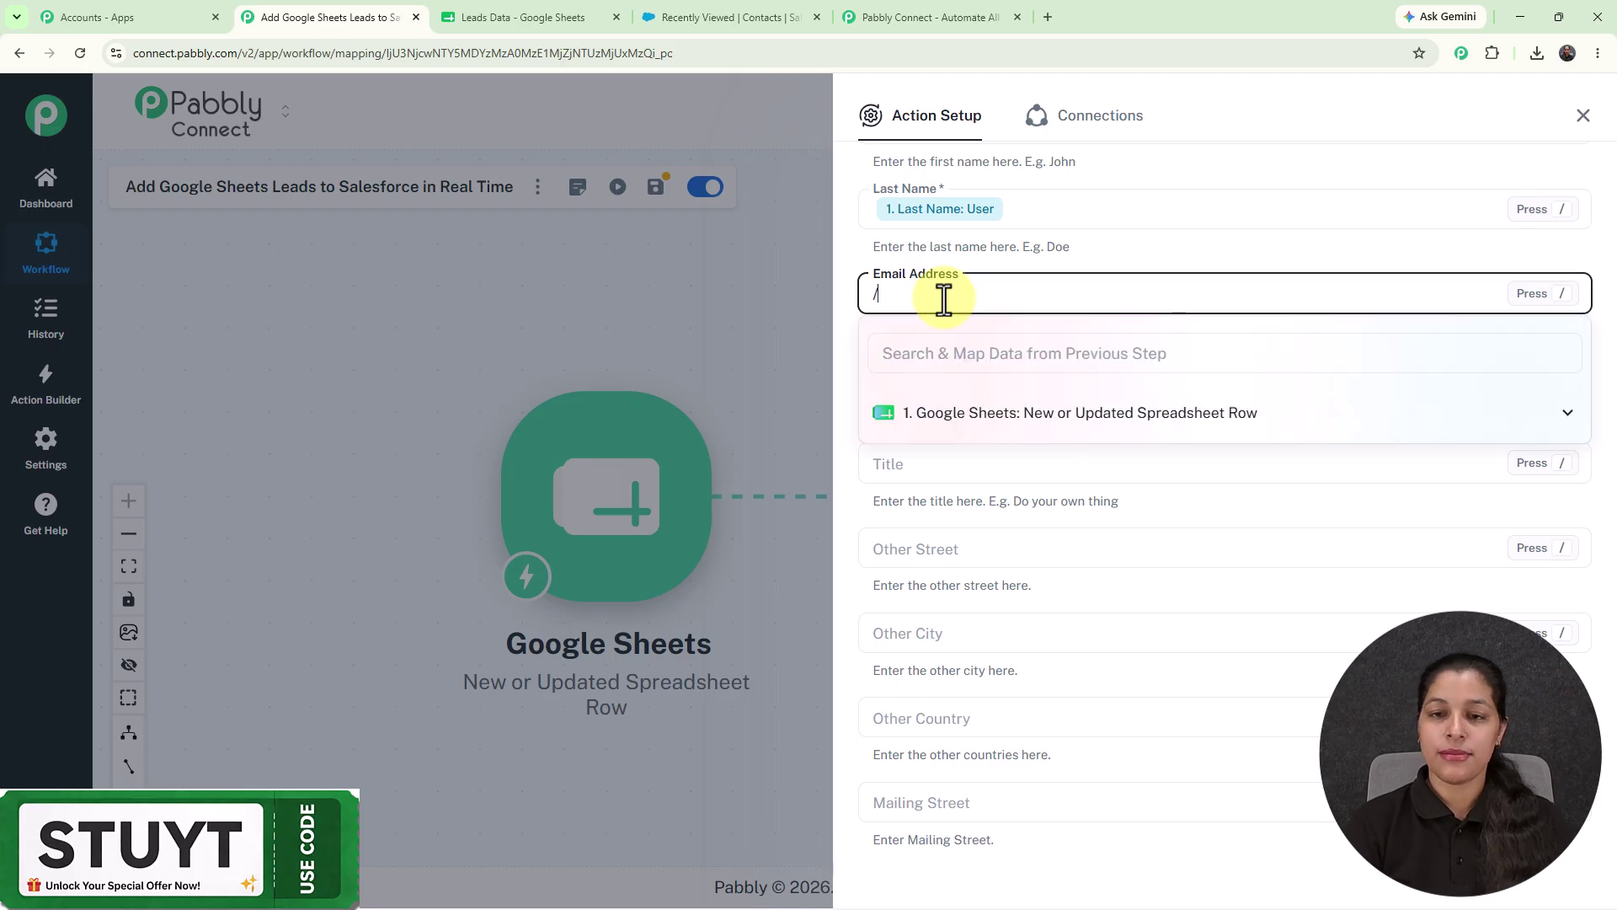
click(949, 415)
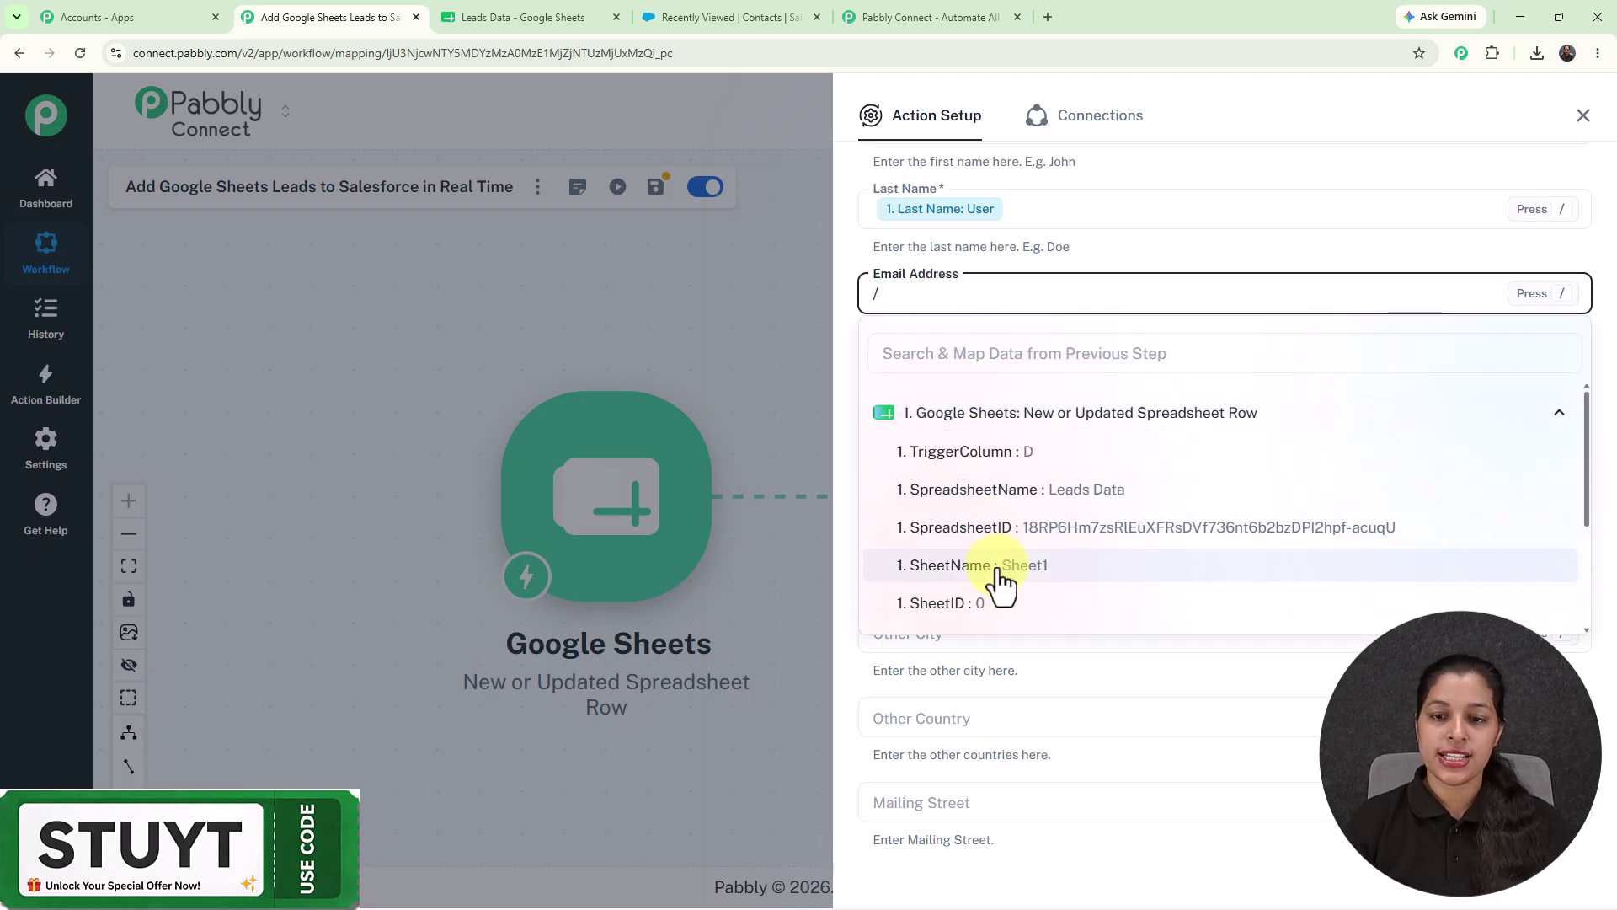
scroll(998, 566, down, 3)
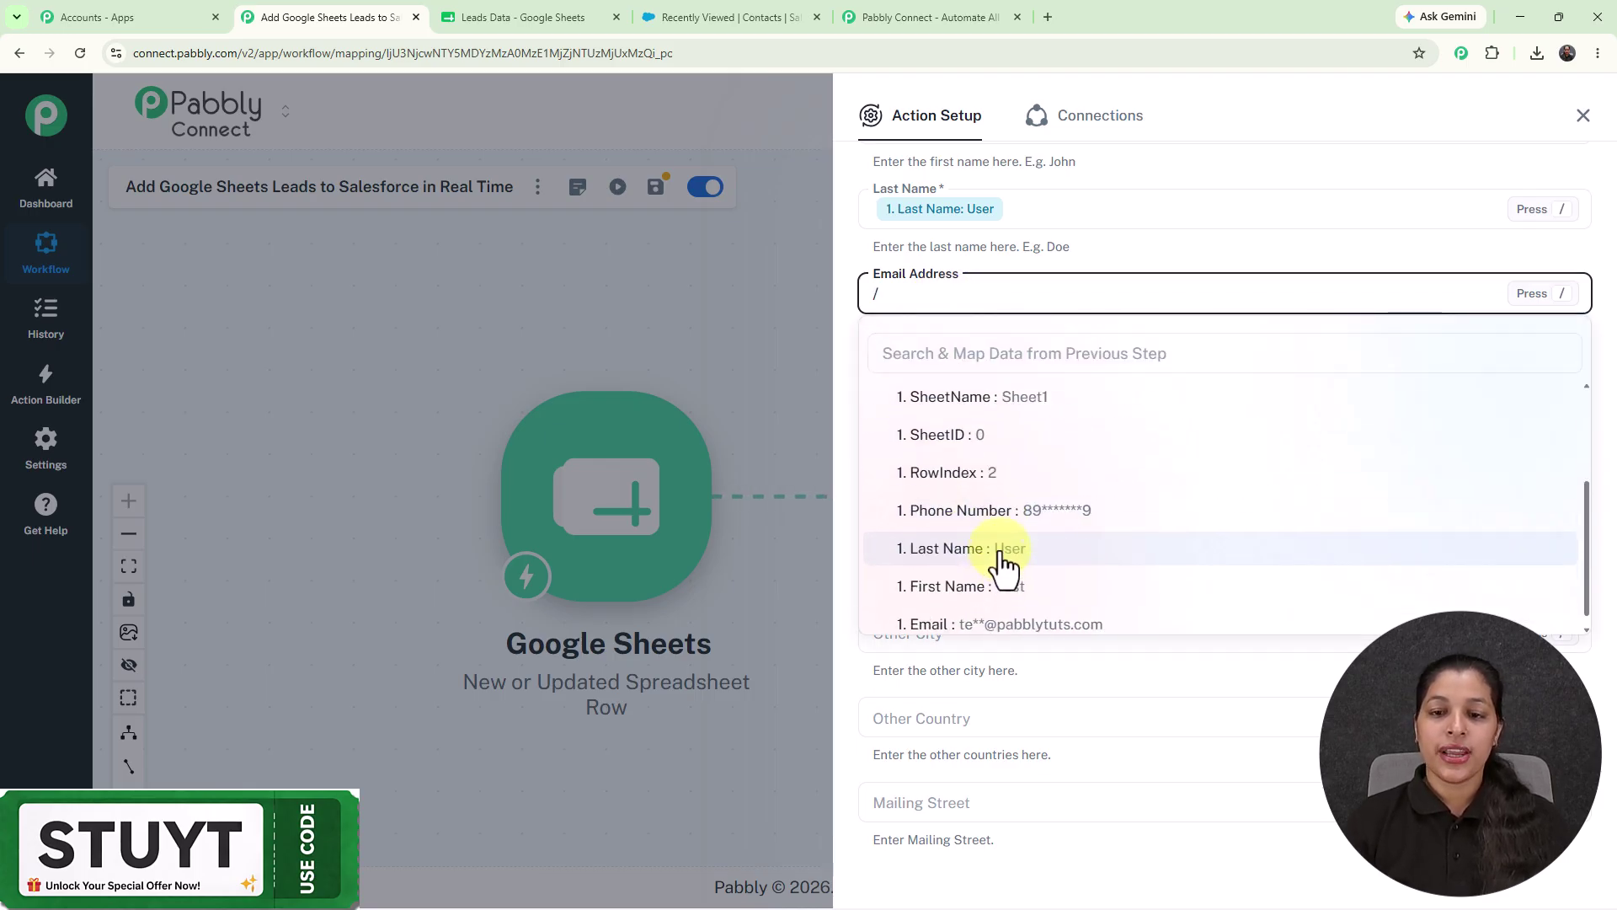
click(1036, 625)
click(960, 379)
text(/)
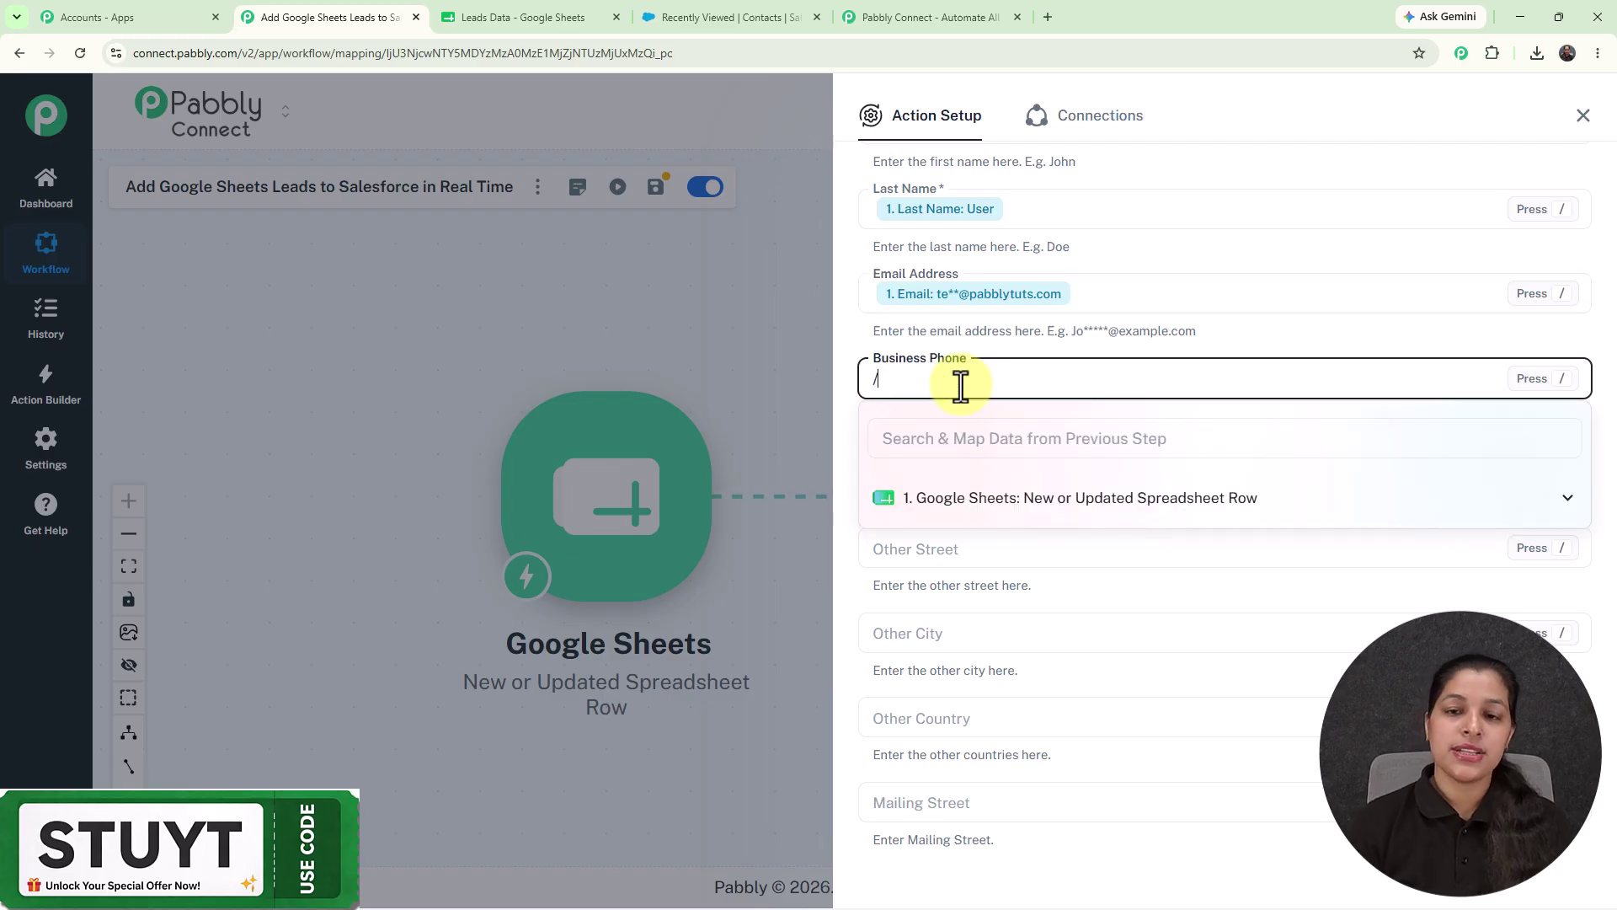
click(968, 506)
scroll(1039, 620, down, 5)
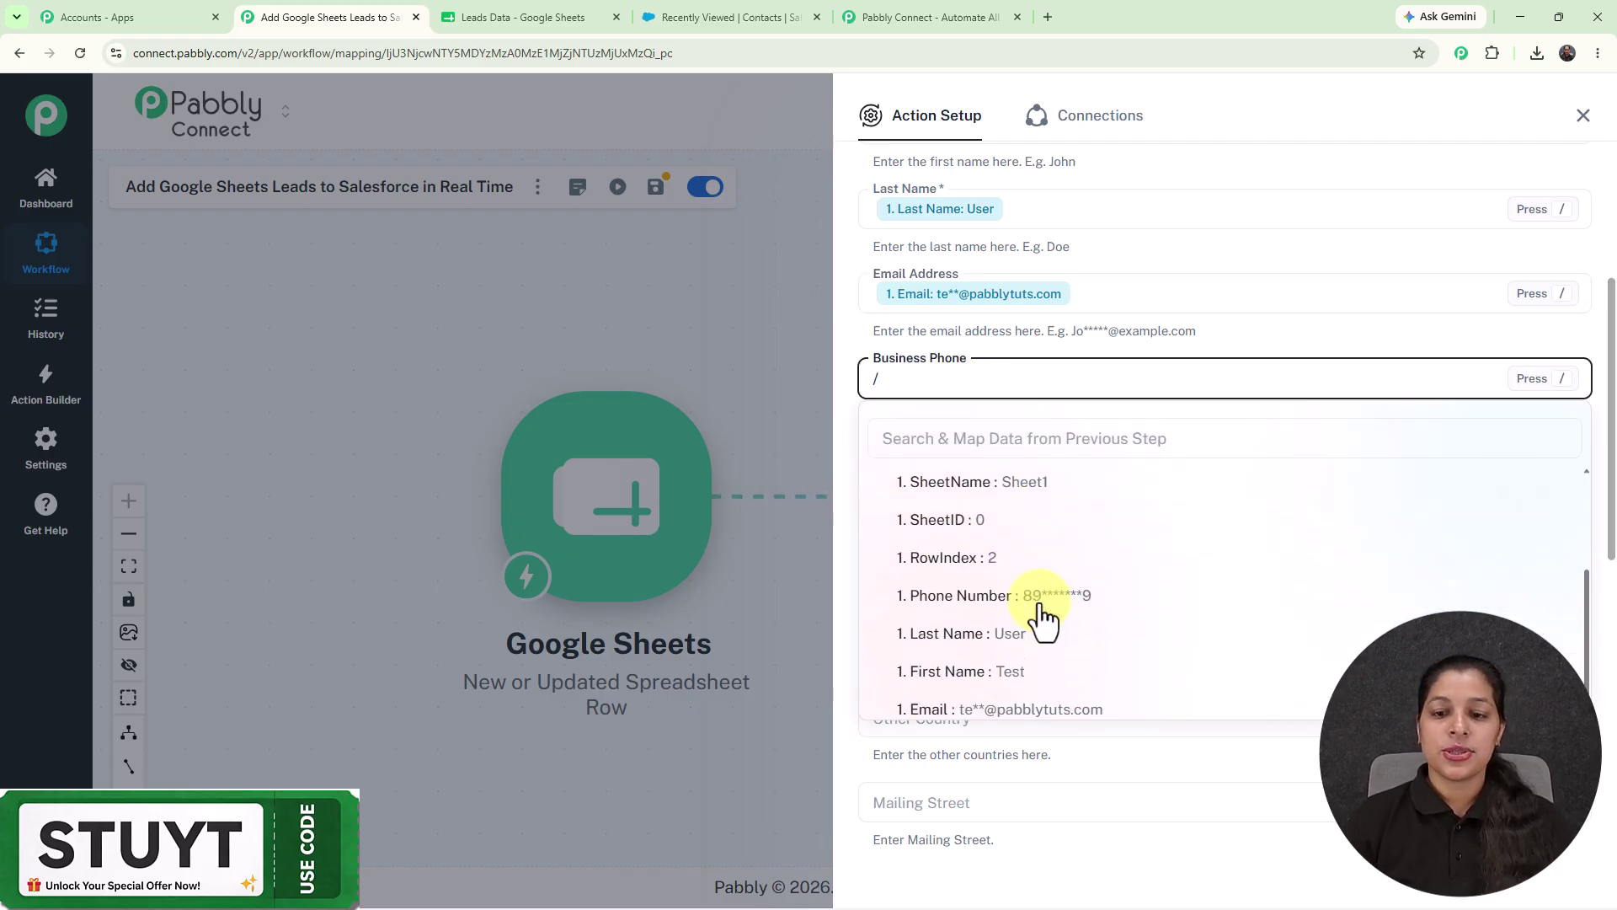
click(1043, 583)
scroll(1028, 381, up, 4)
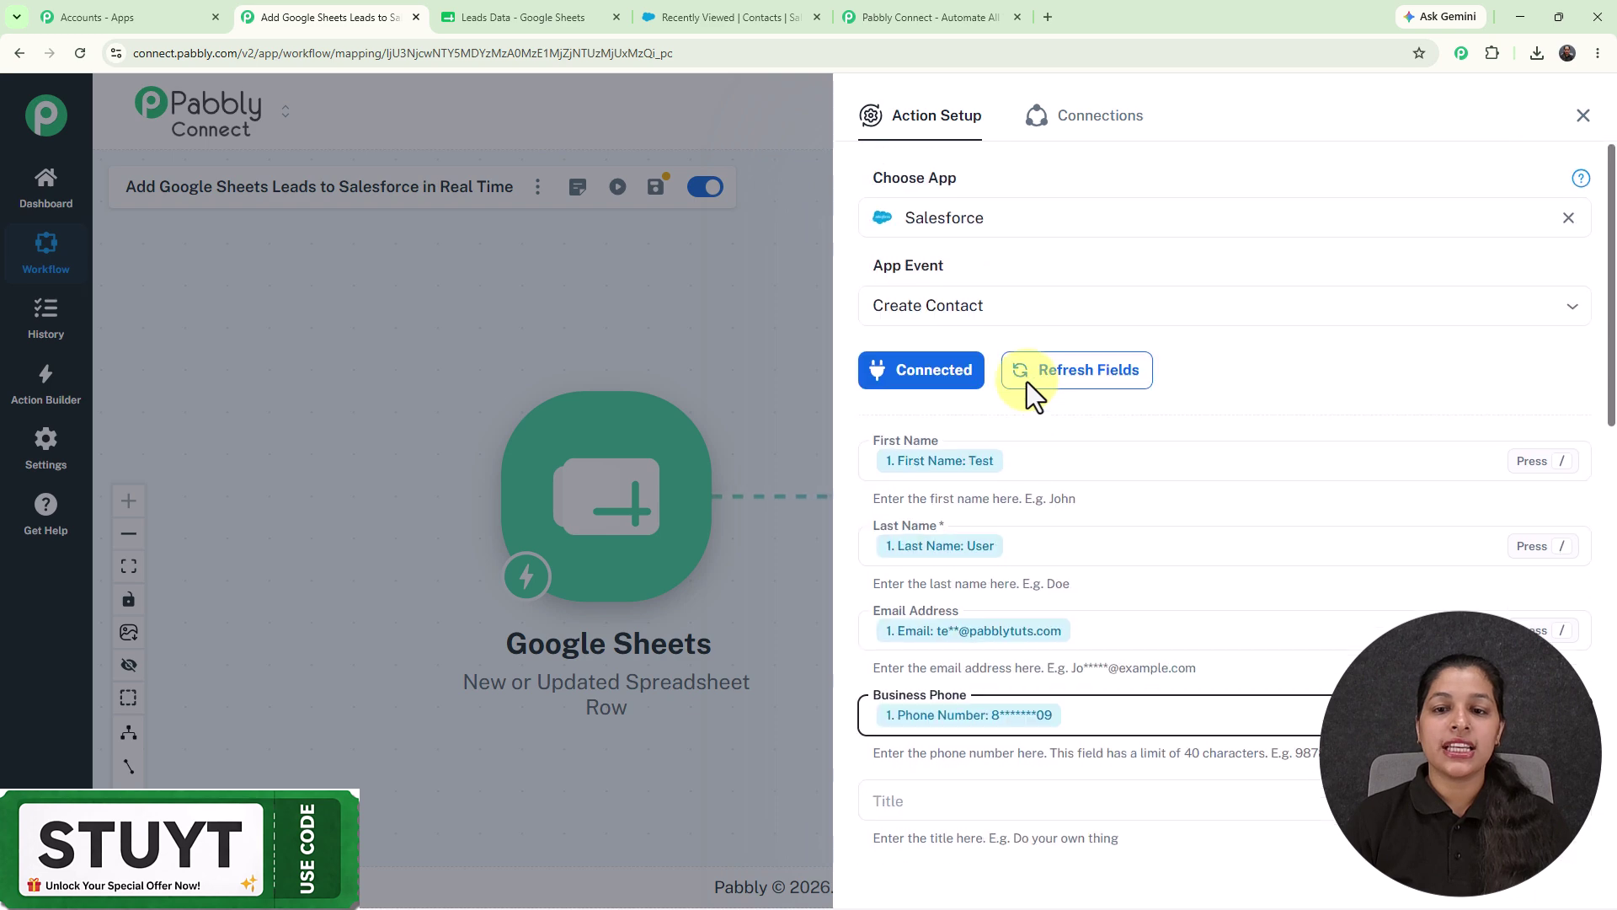
Save the Salesforce Create Contact action, leaving the remaining optional fields empty, and send a test request to view its response
scroll(1160, 387, down, 3)
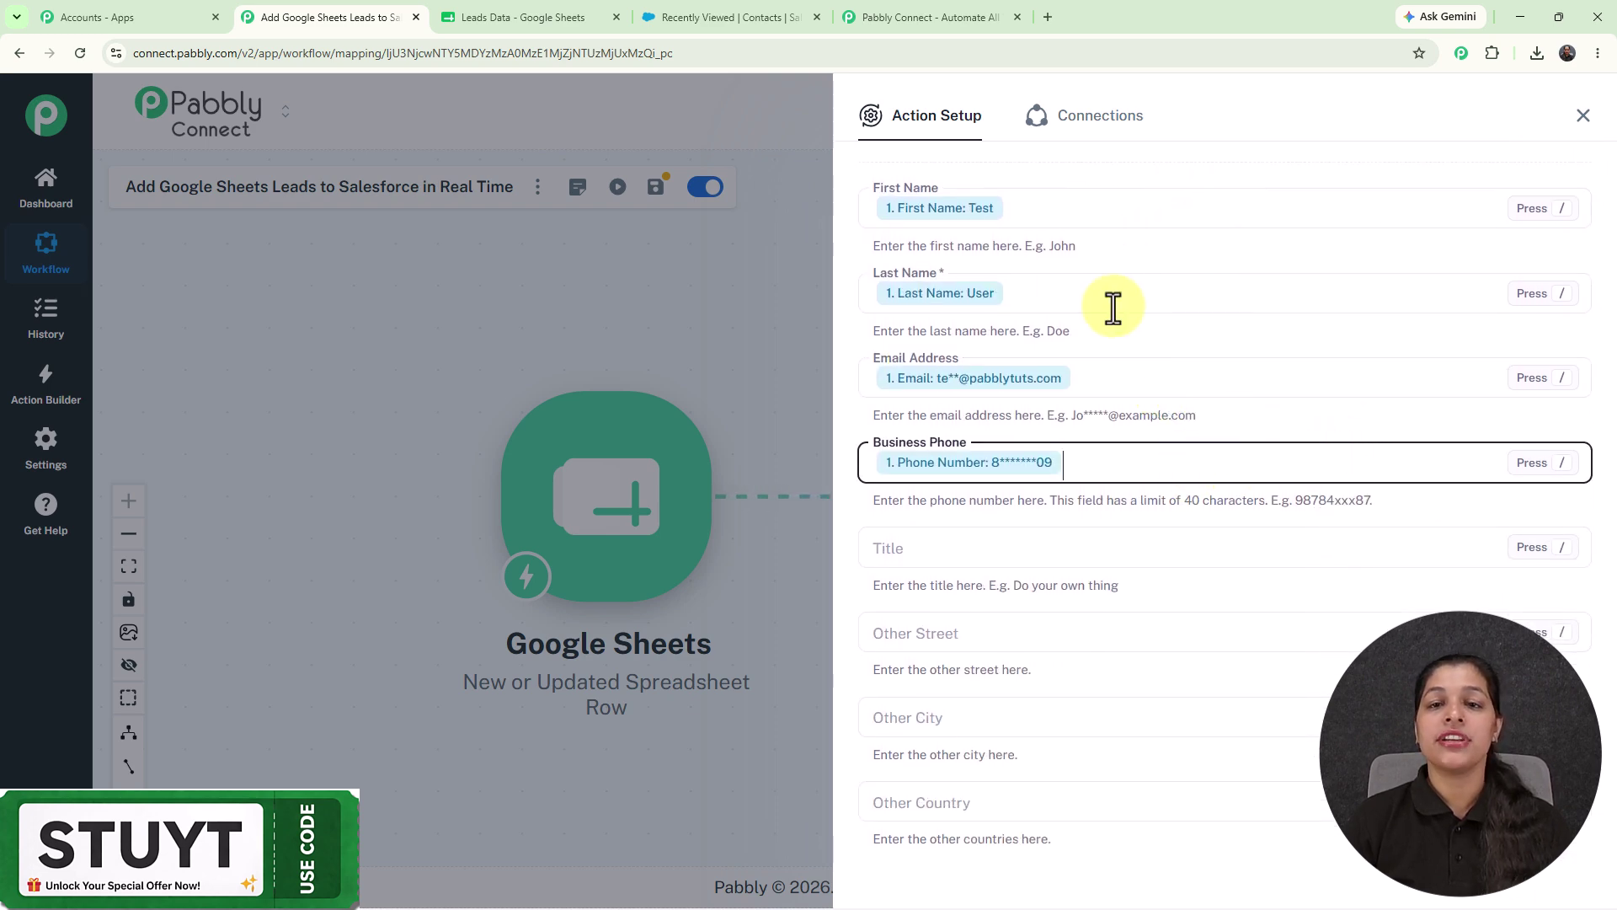
click(530, 16)
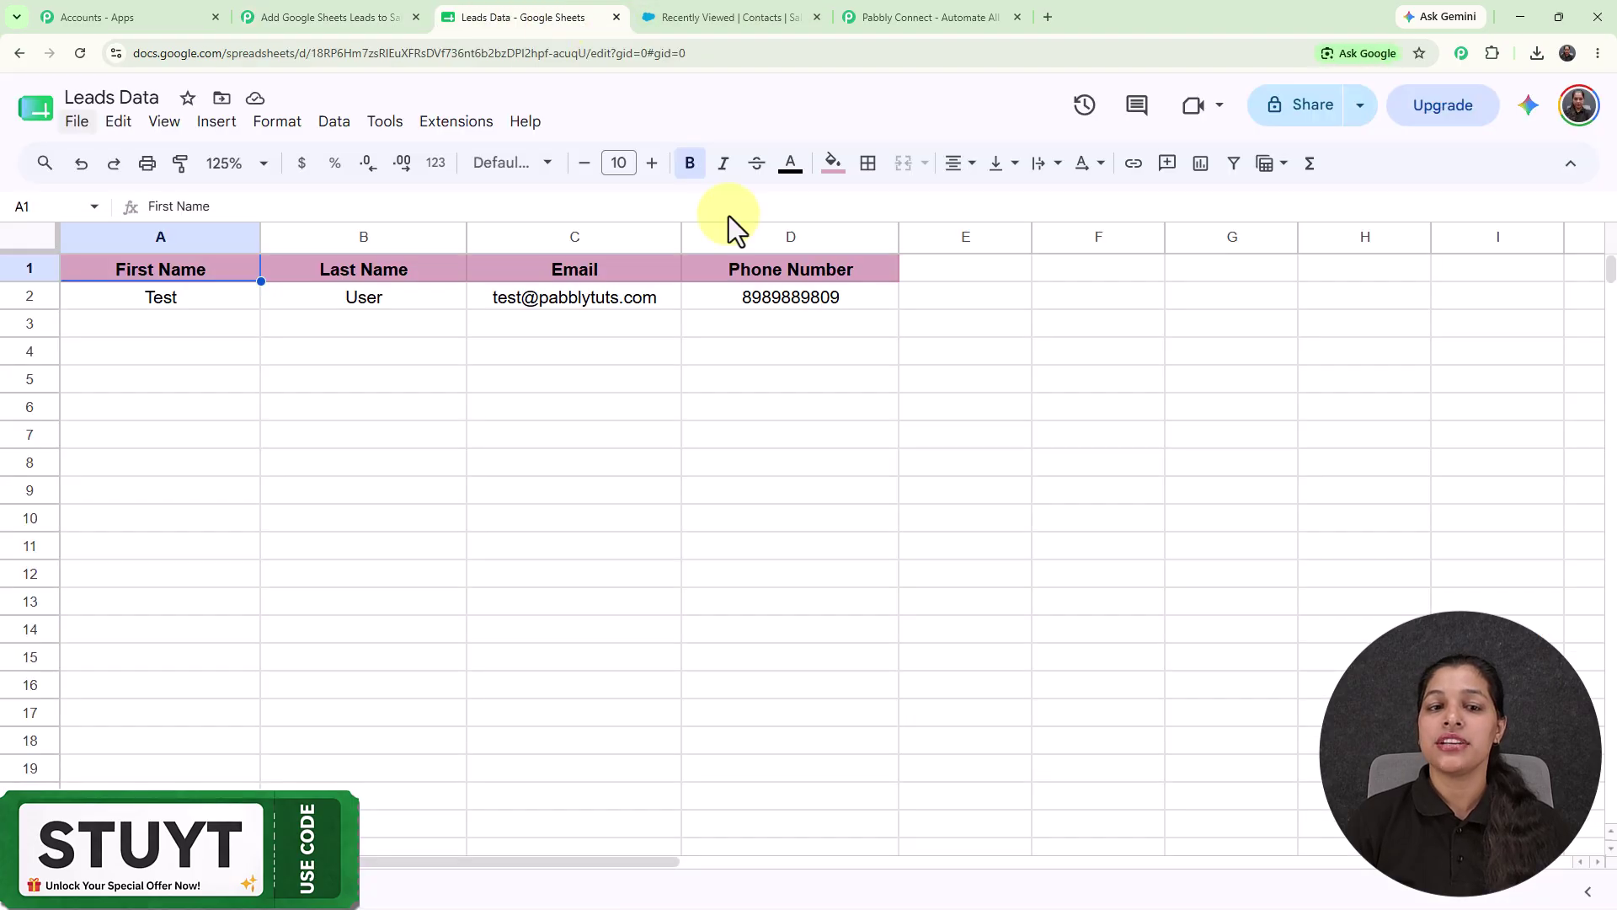
click(320, 17)
scroll(1149, 657, down, 5)
scroll(1068, 481, down, 4)
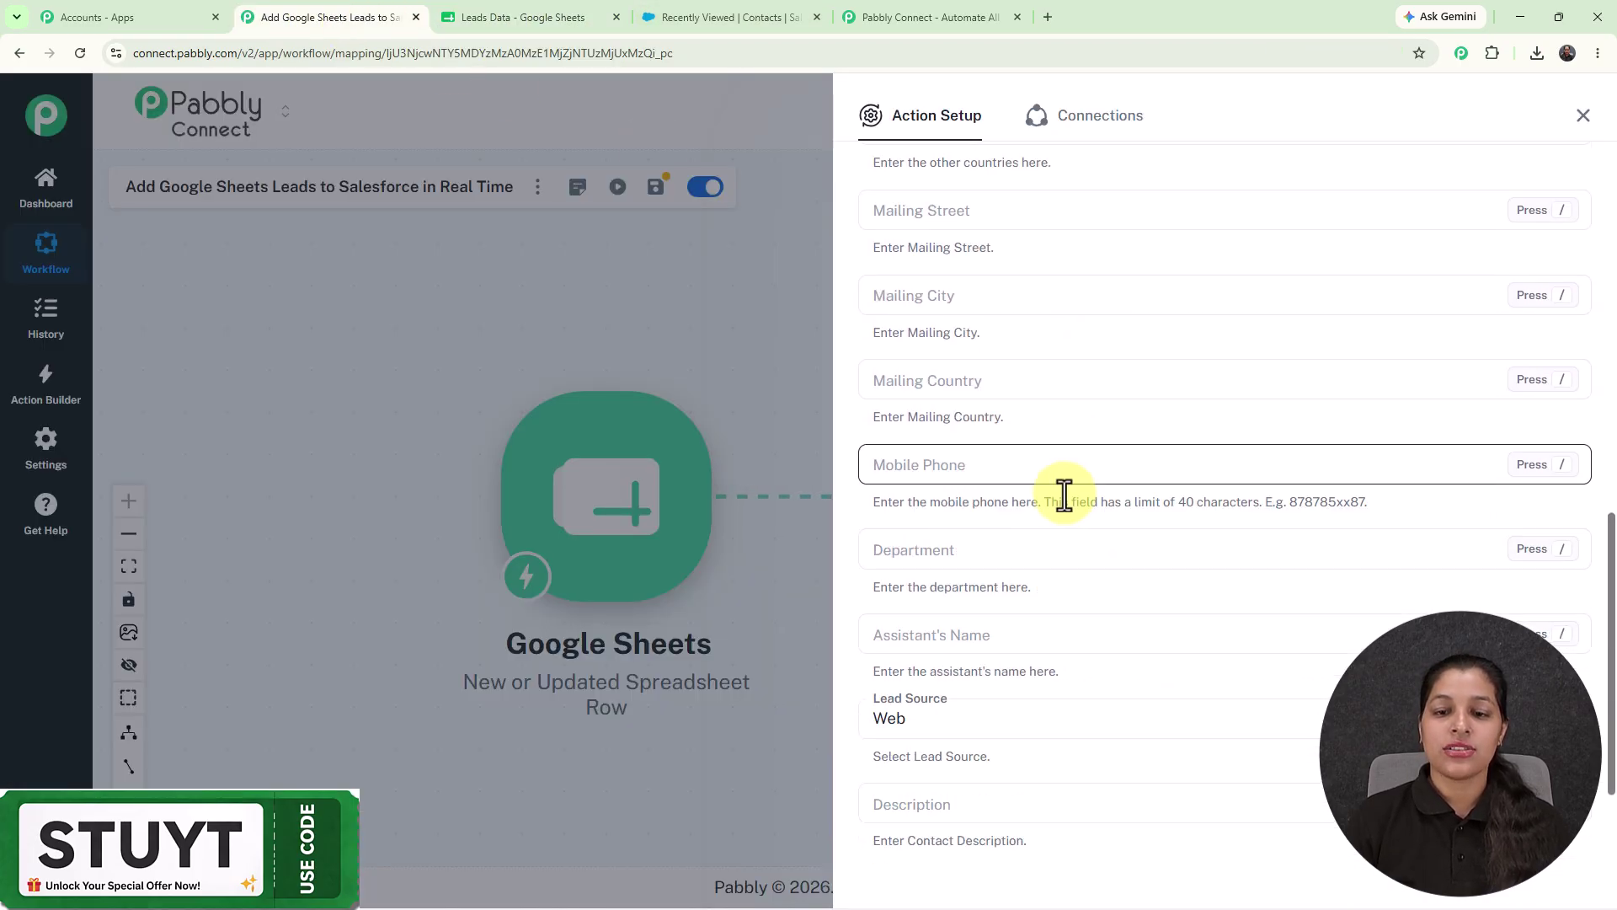
click(1015, 787)
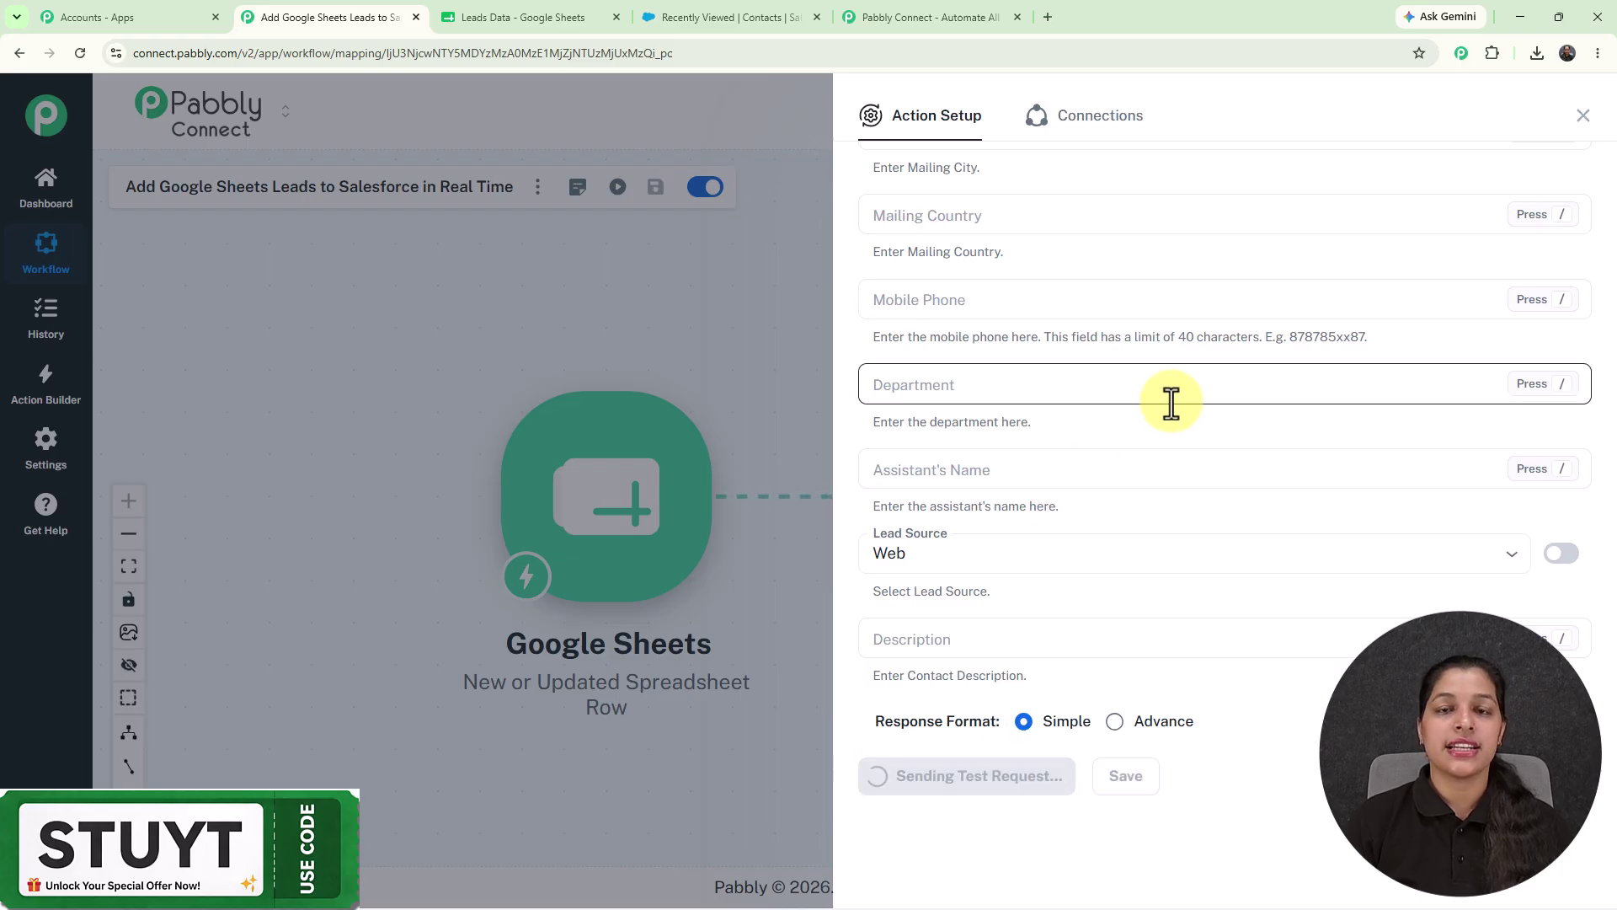
scroll(1176, 405, down, 3)
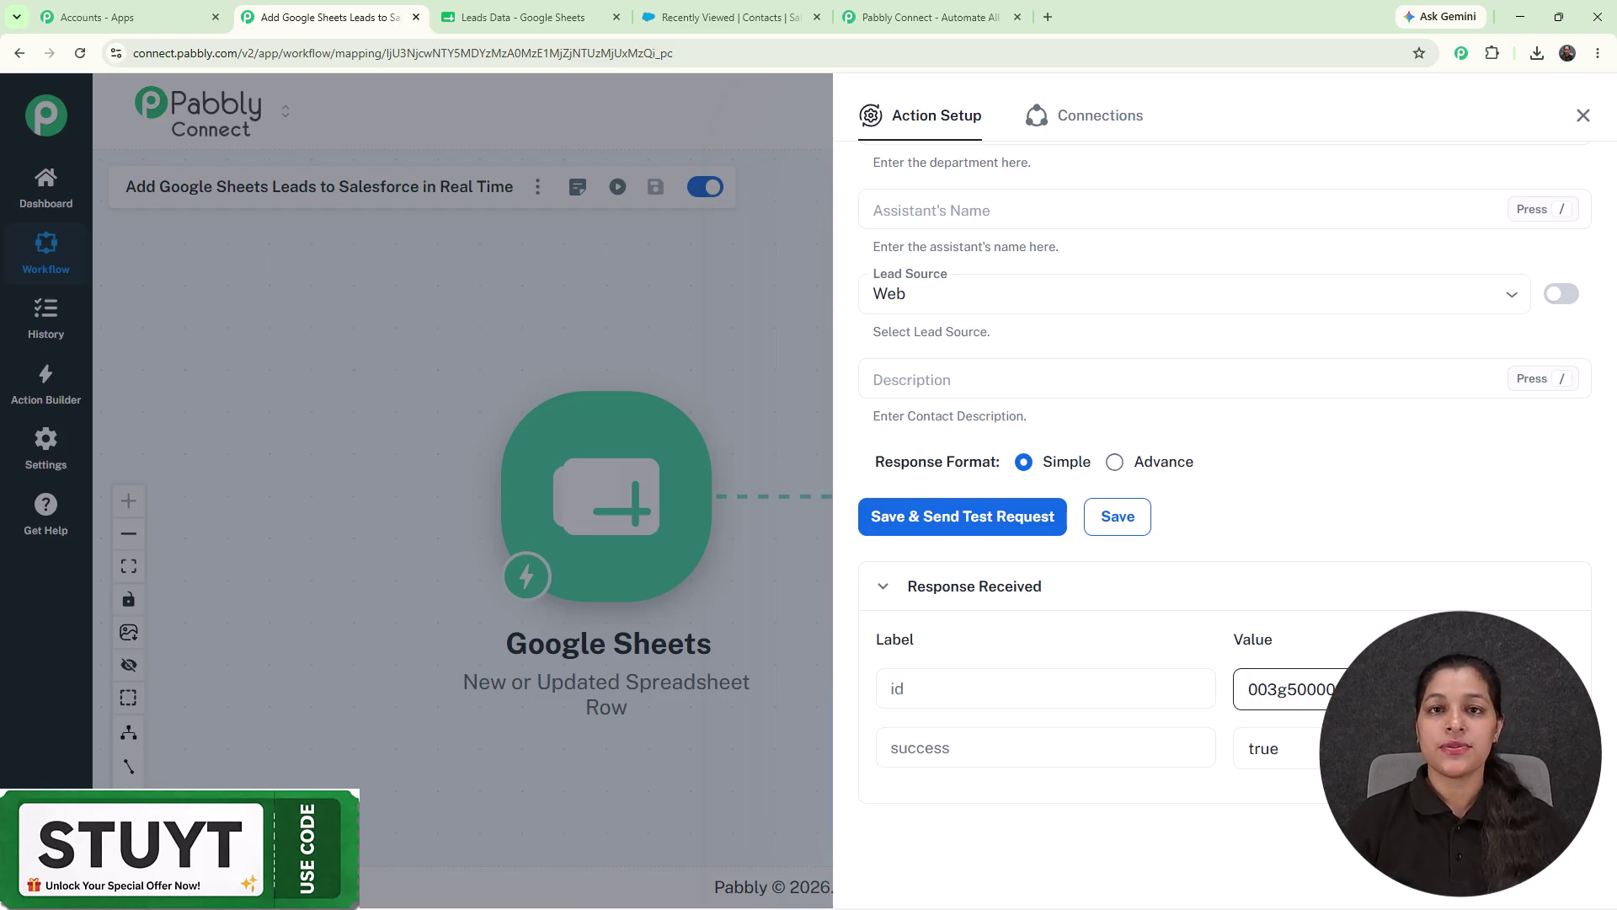
Switch to Salesforce and reload the Contacts list to check for the contact created from the test lead
click(751, 17)
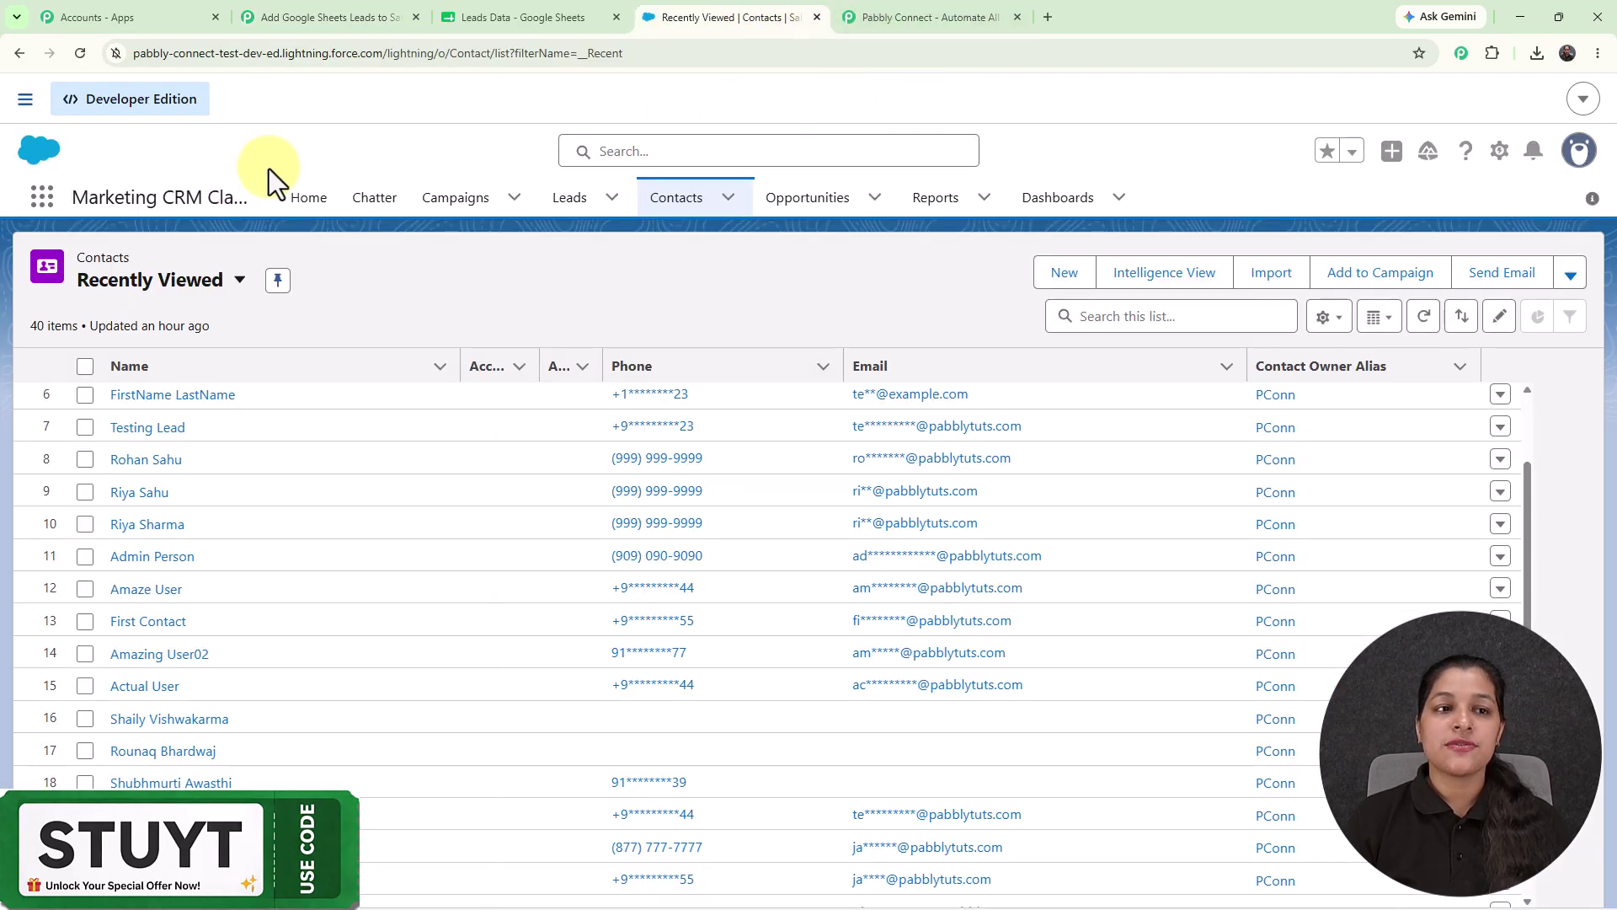
click(80, 53)
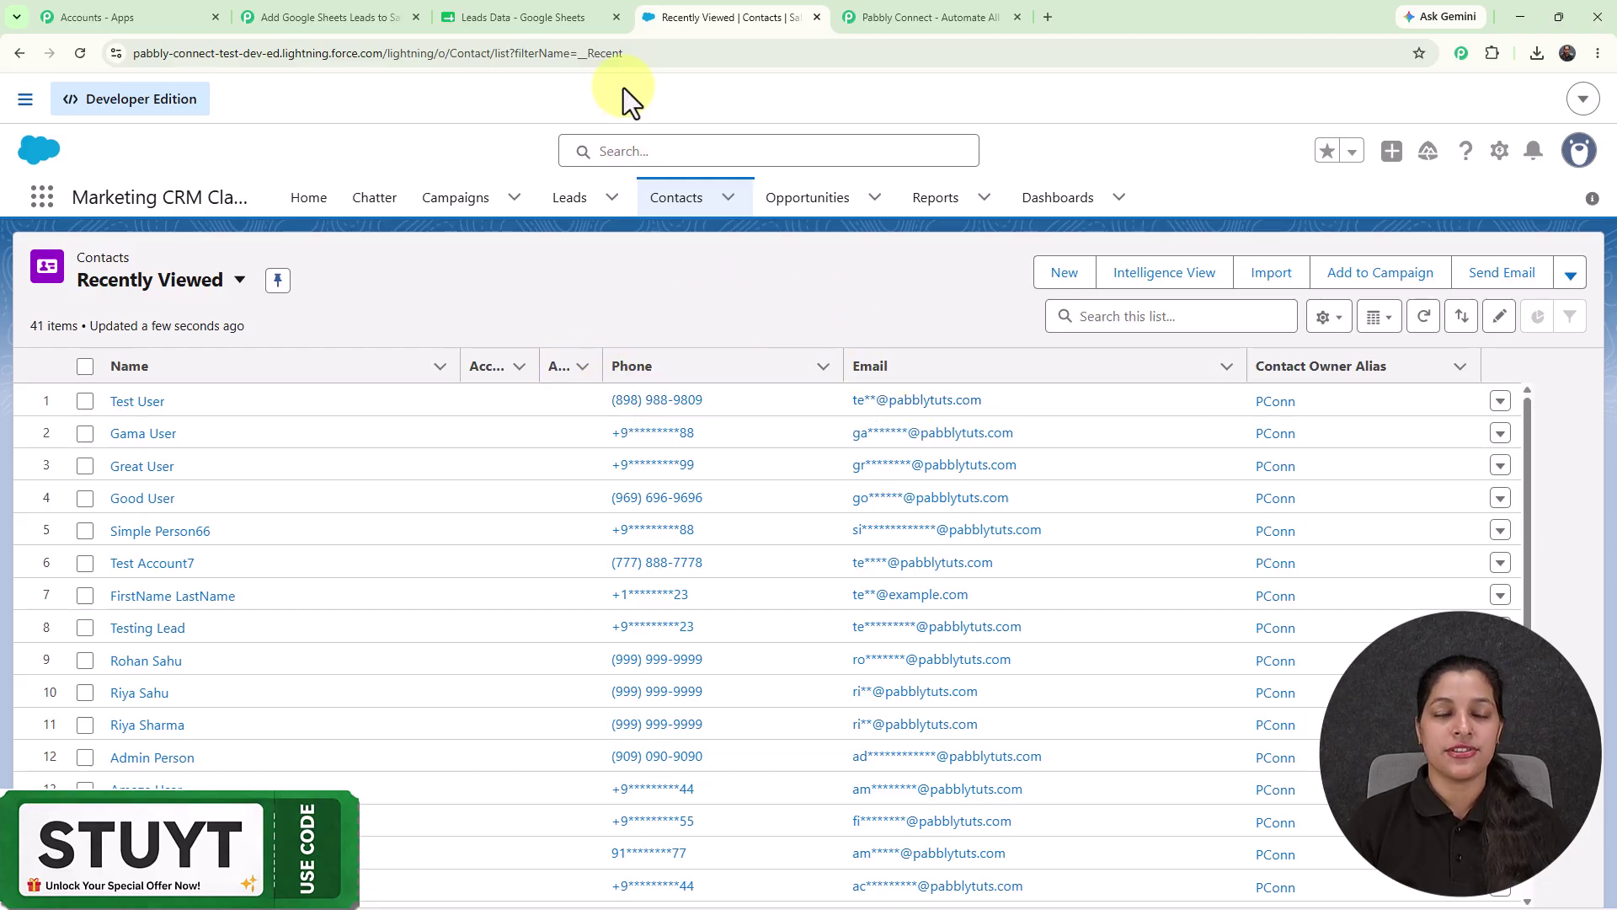
click(589, 17)
click(718, 17)
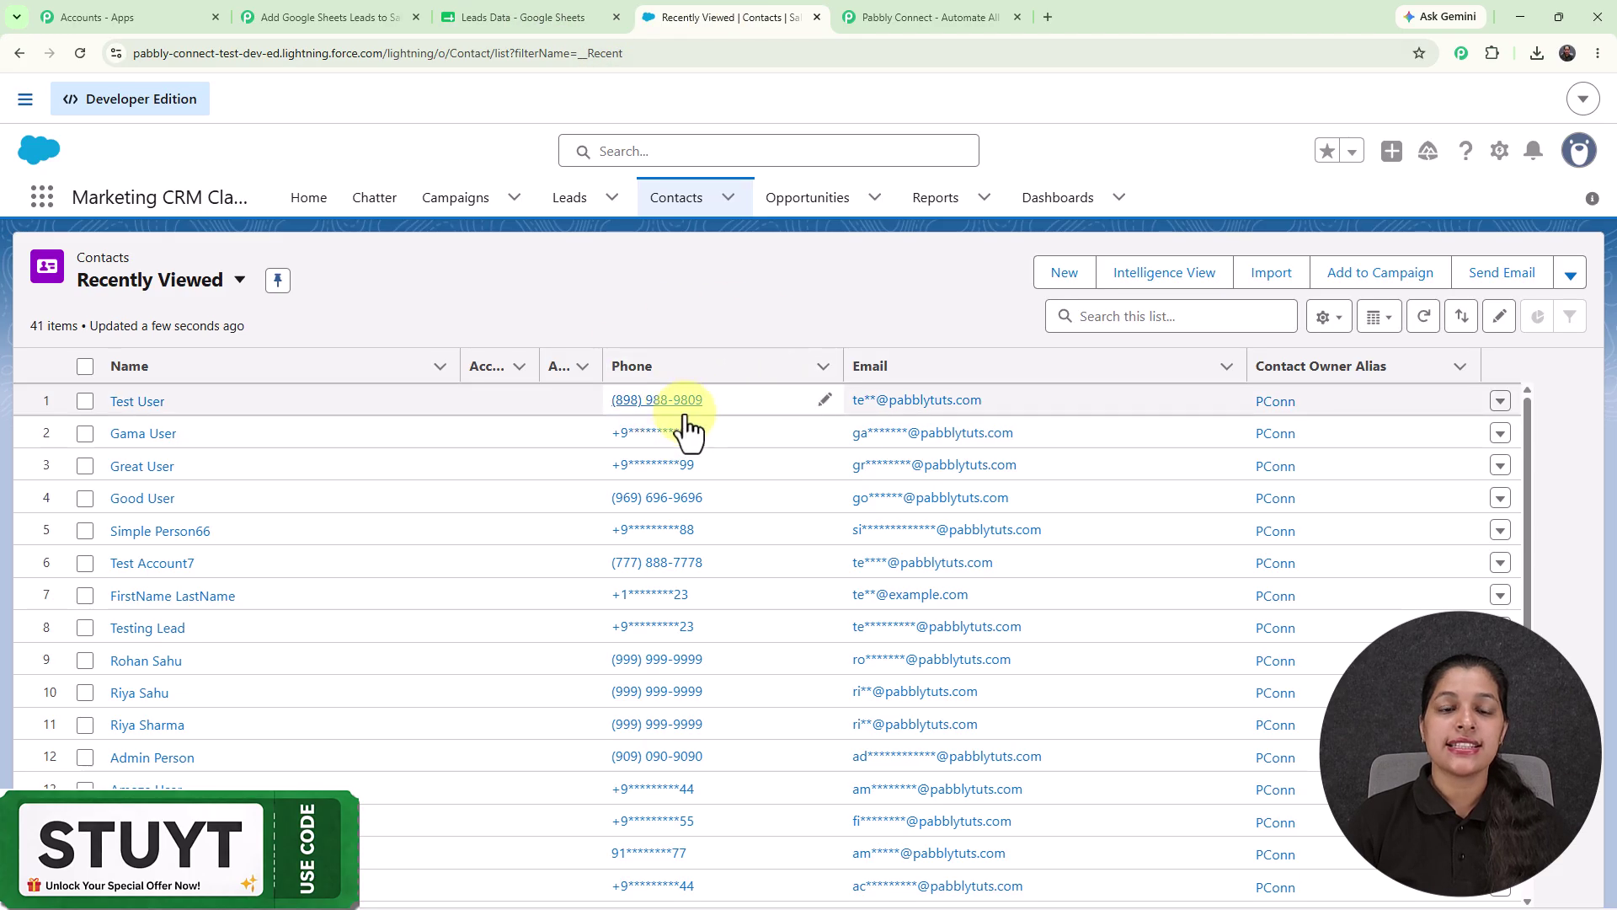
Compare the lead row in the Leads Data sheet with the first contact in Salesforce, and return to the Pabbly Connect workflow
click(567, 17)
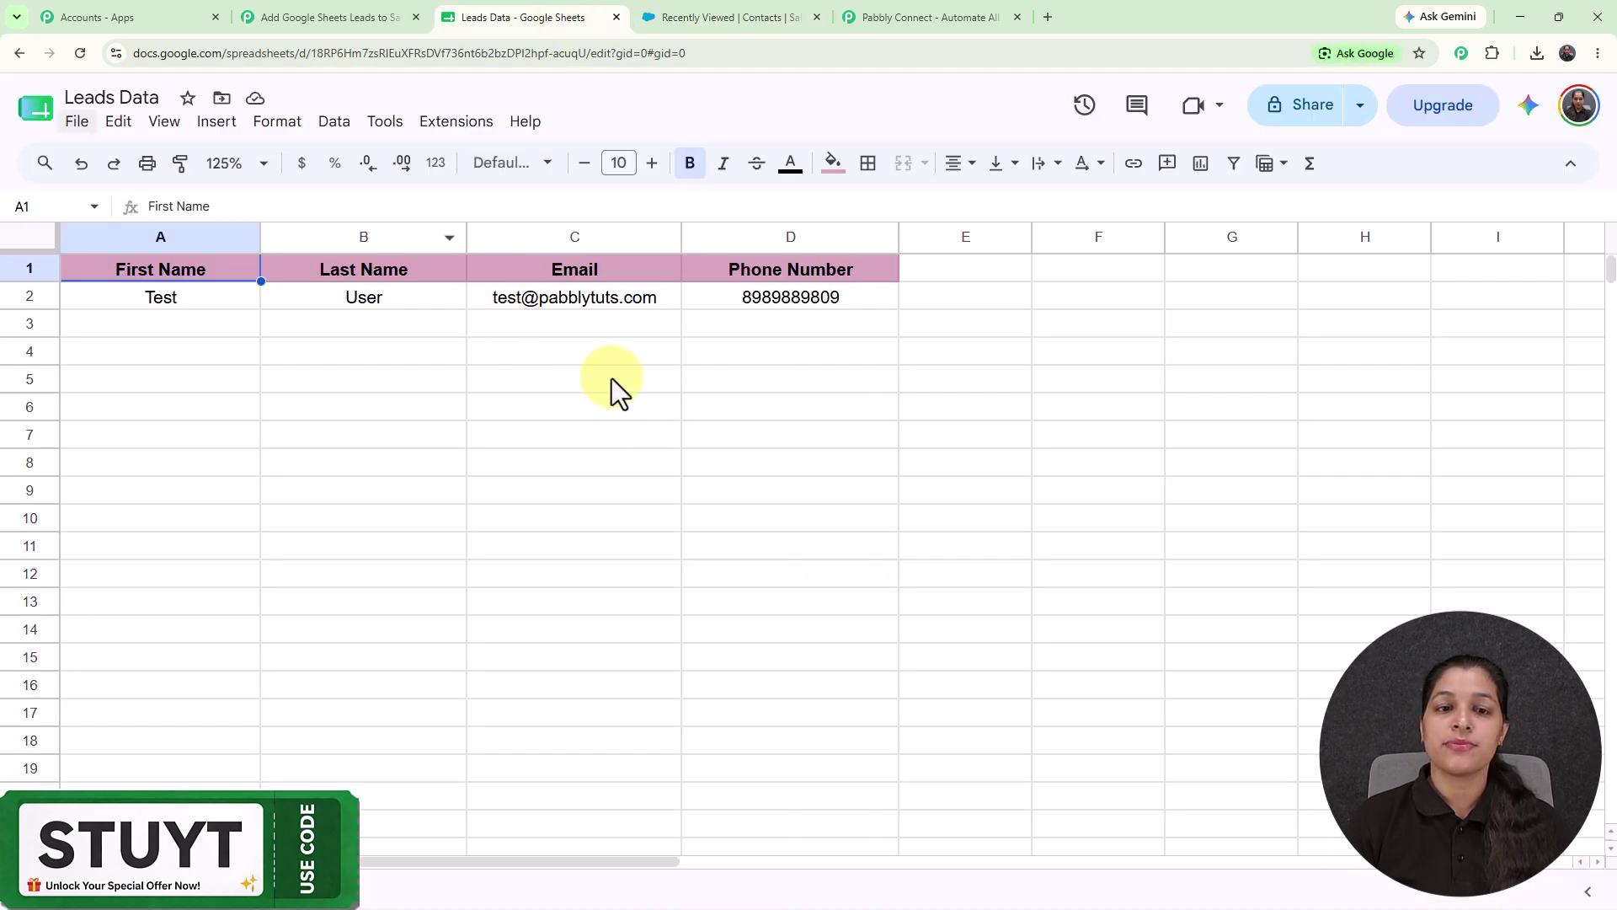
click(730, 16)
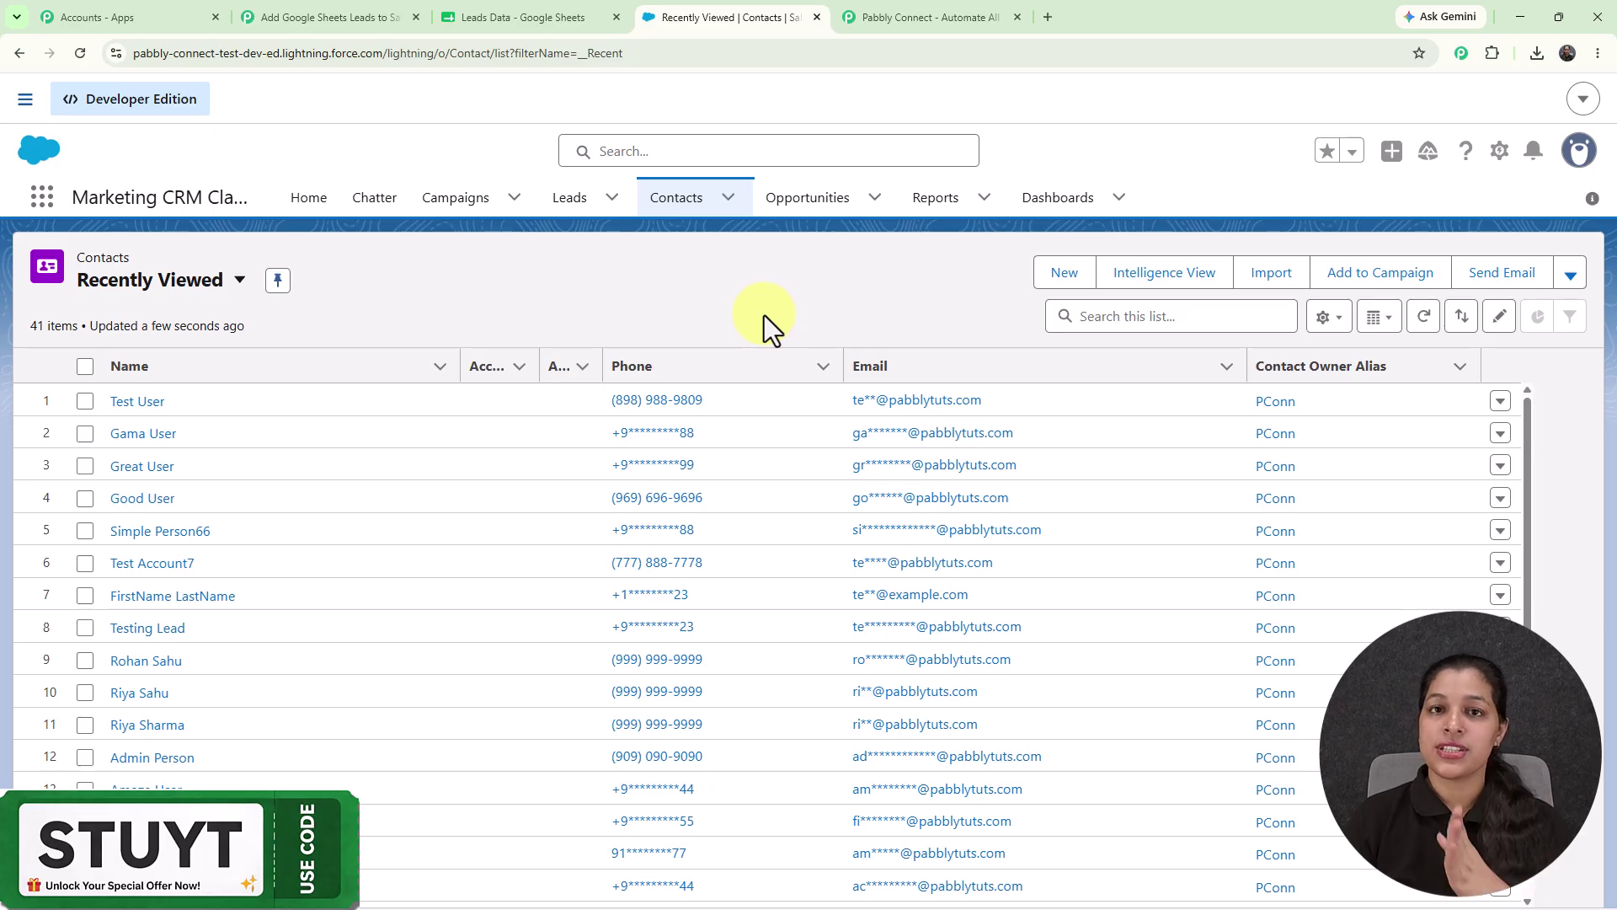
click(526, 18)
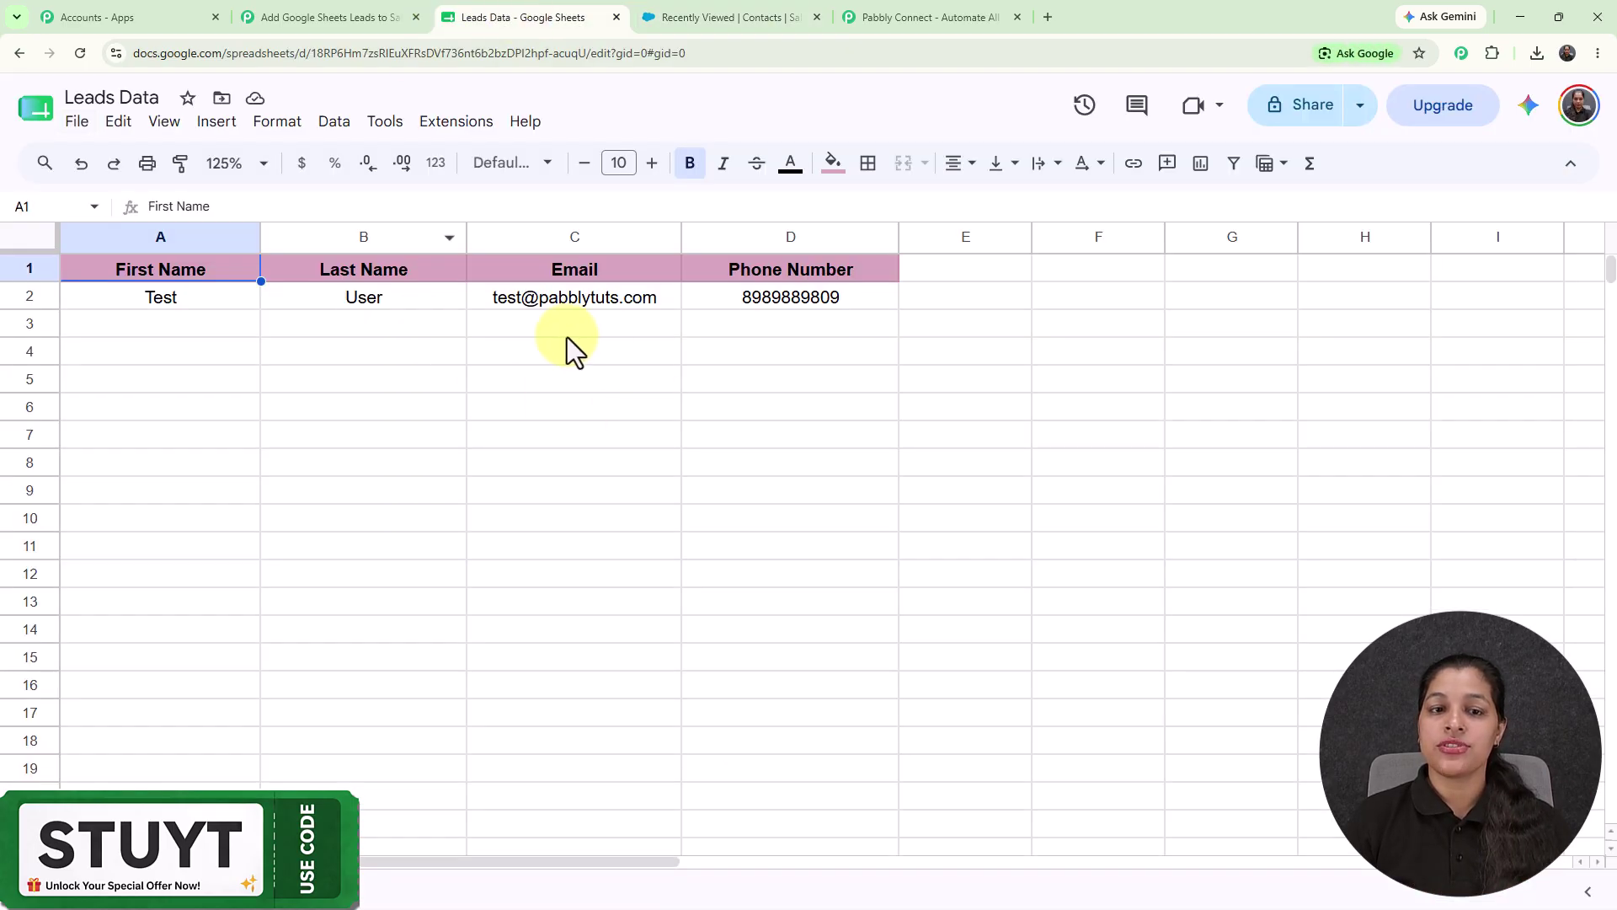
click(729, 17)
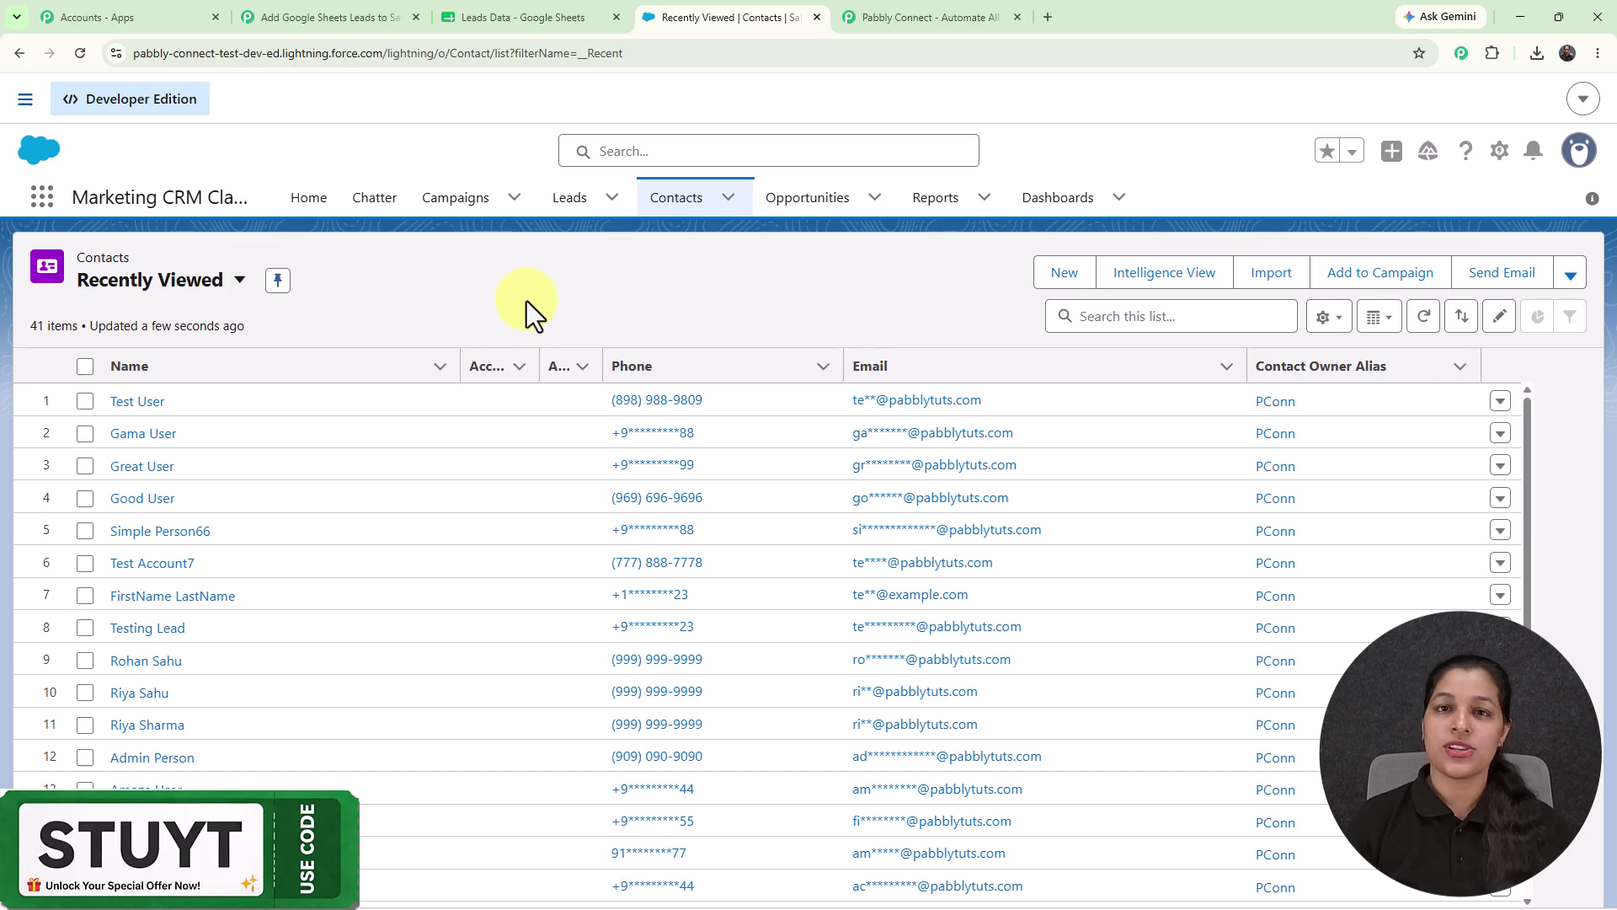
click(241, 15)
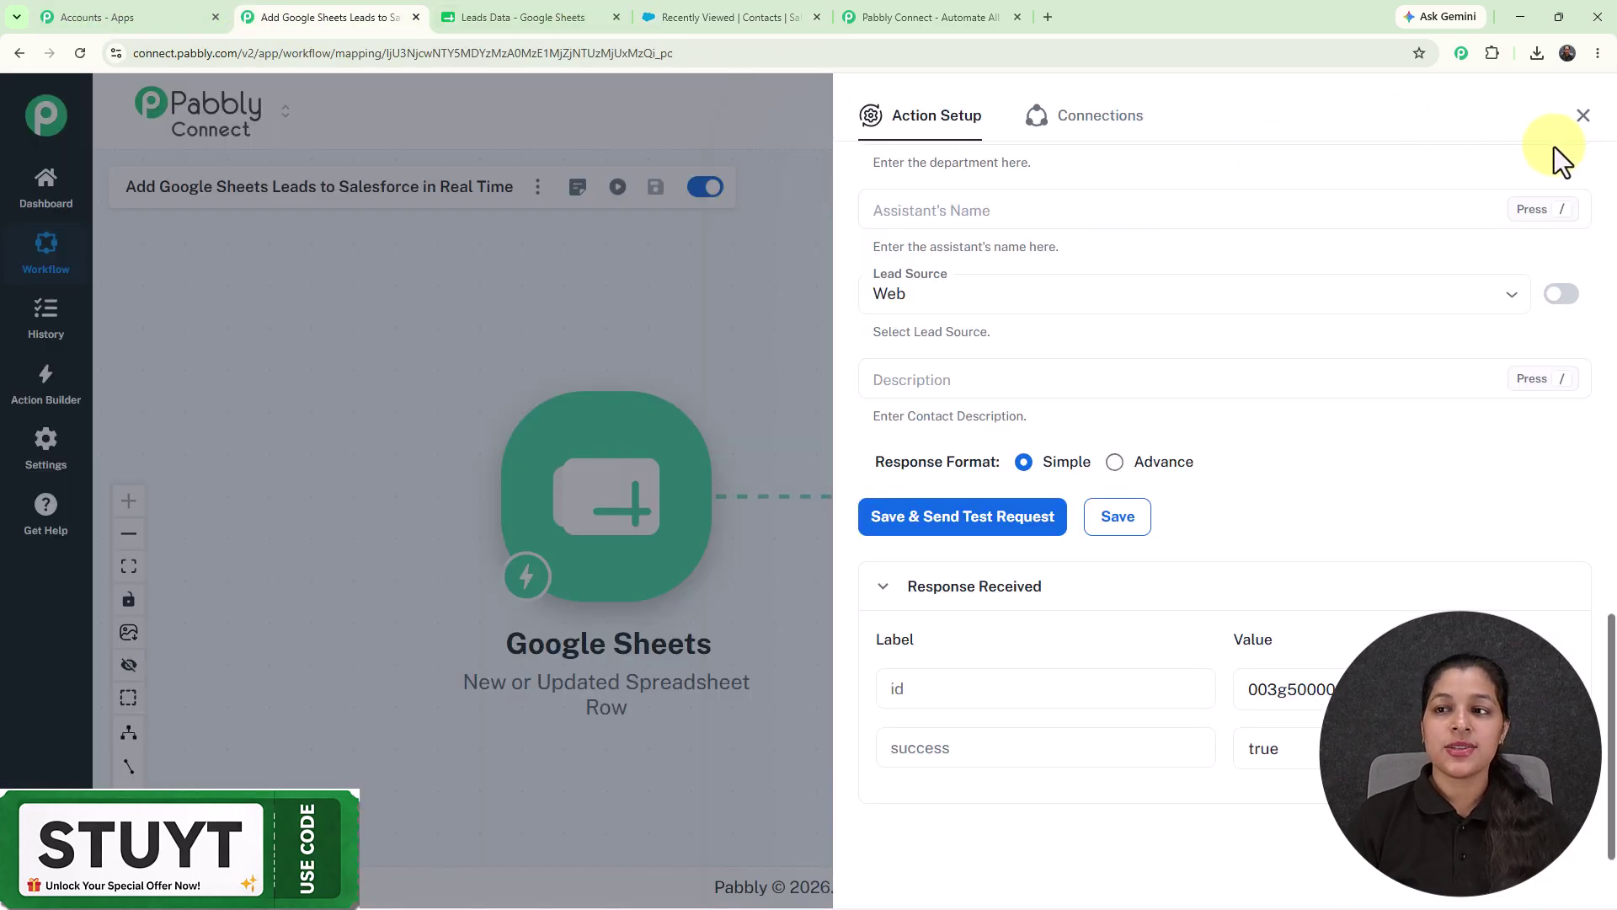